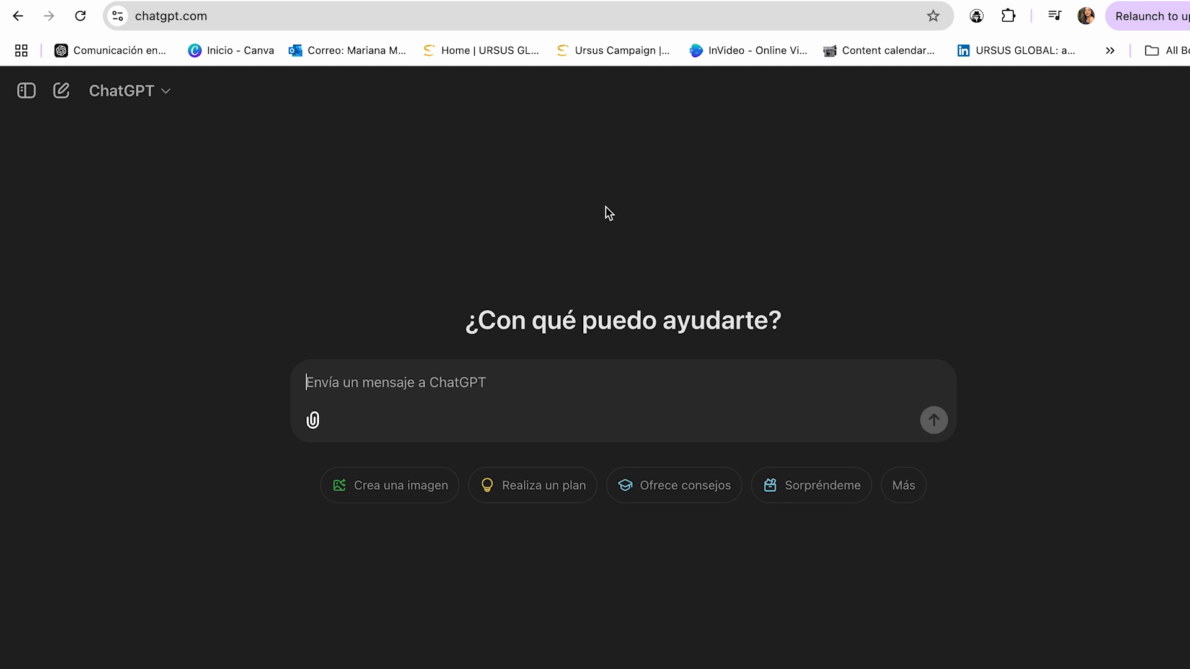
Ask ChatGPT for a 500-word story about a little girl that teaches a life lesson, and review the generated text
type("Create a 500-word story about a little girl where you teach a life lesson.")
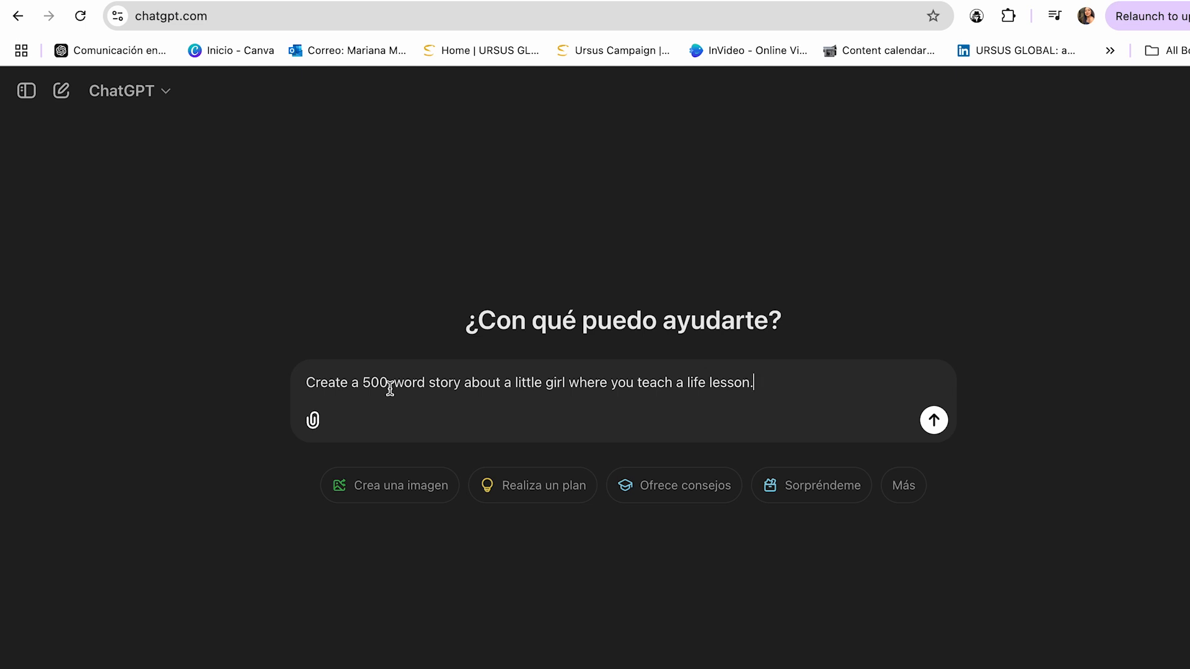
key("Return")
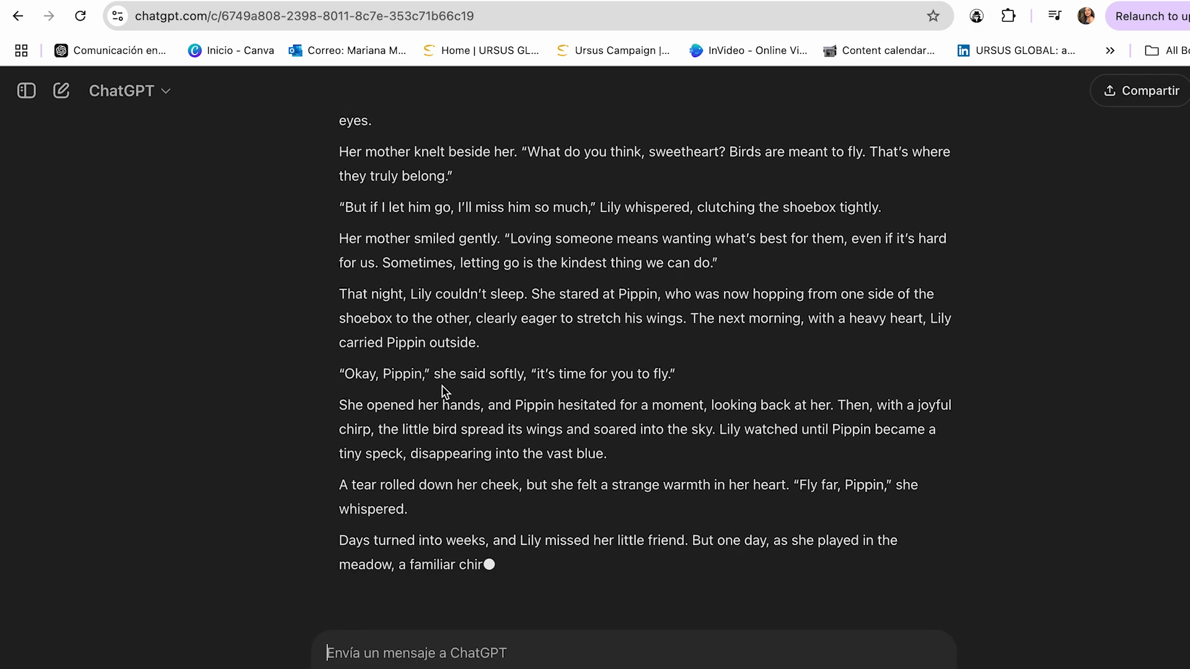
scroll(543, 341, "up", 6)
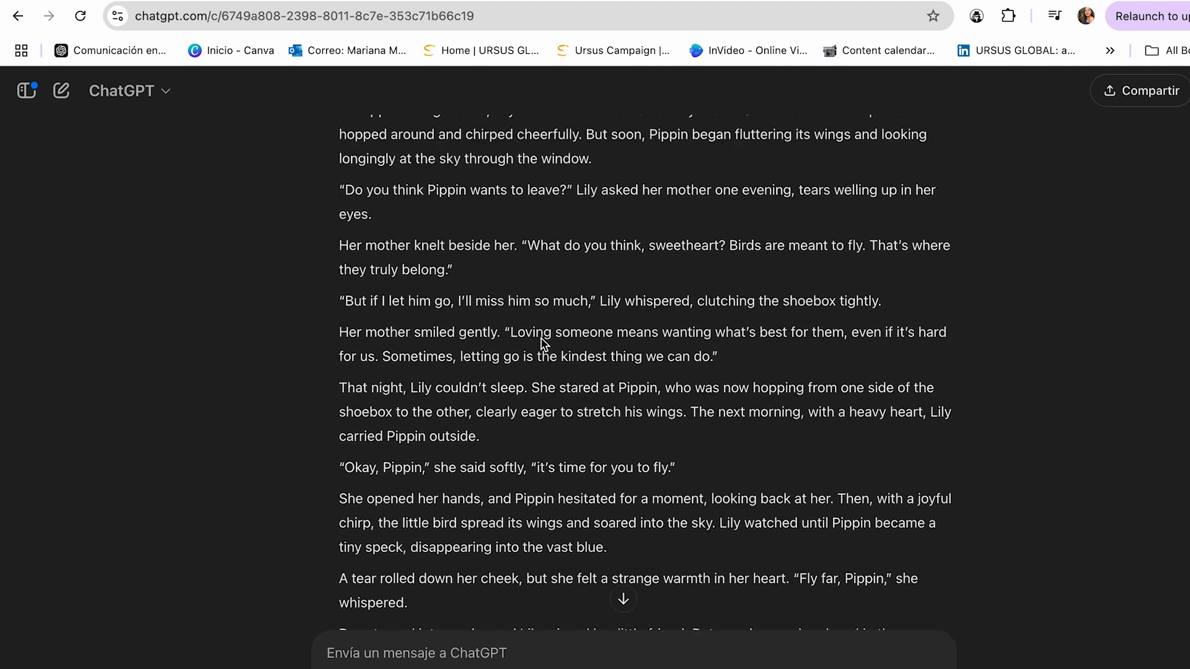
scroll(543, 344, "up", 5)
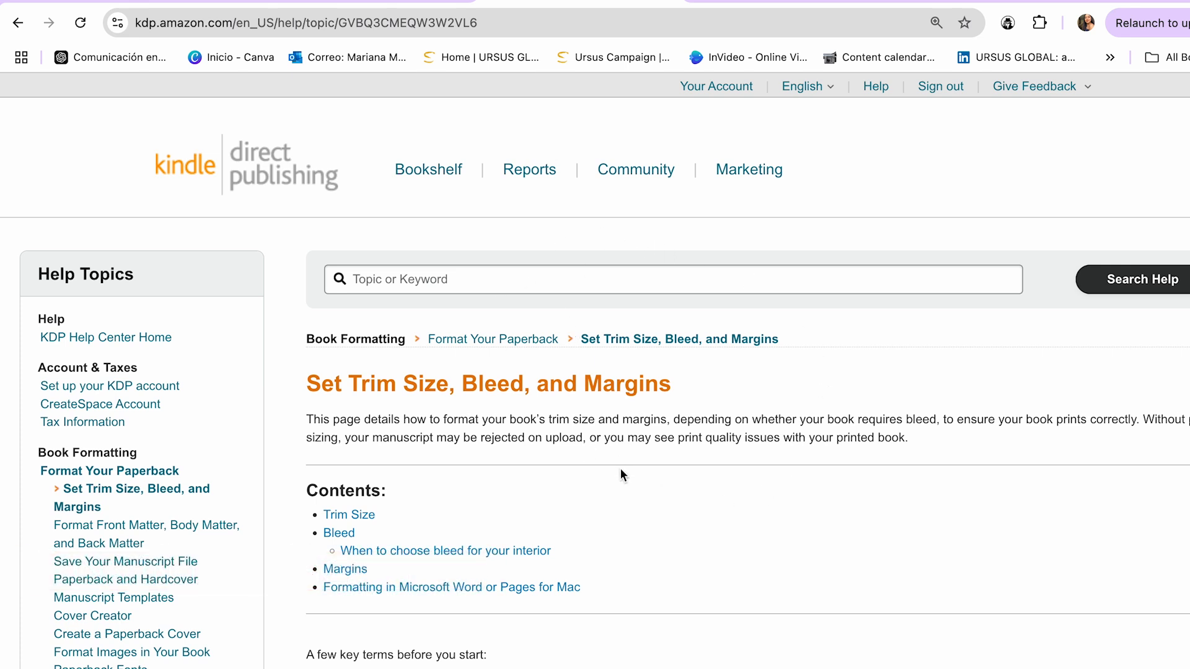
Switch to the Kindle Direct Publishing help page and read its trim size and bleed guidance, including the no-bleed example
scroll(621, 469, "down", 10)
scroll(620, 472, "down", 9)
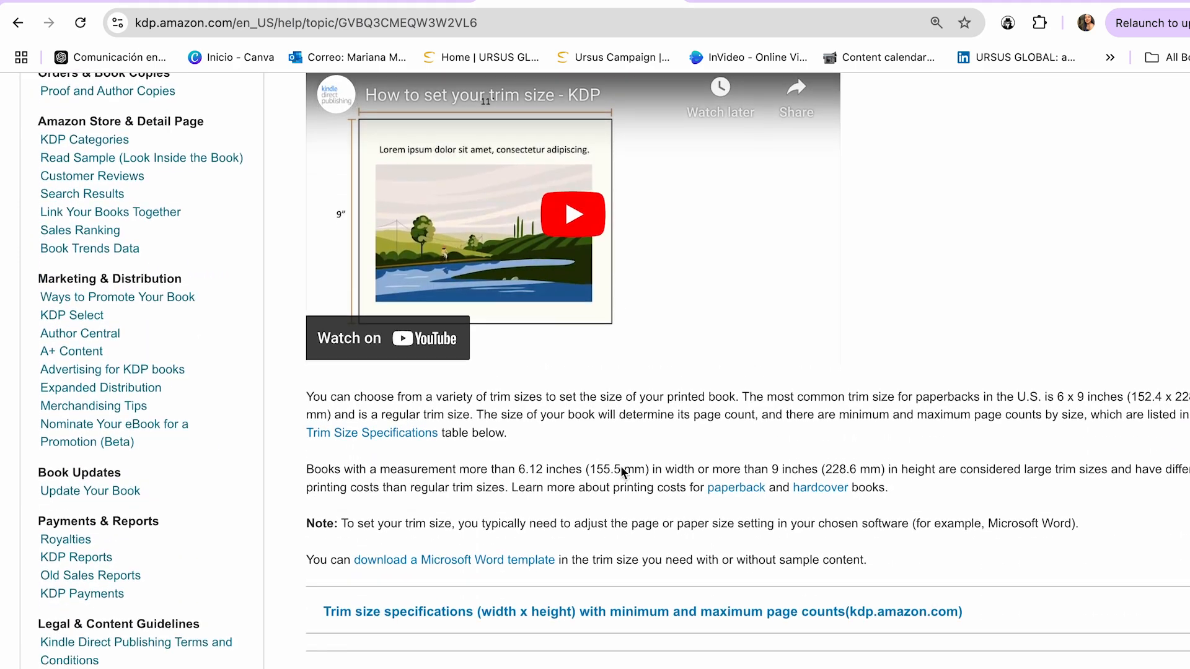
left_click_drag(375, 279, 314, 282)
scroll(940, 255, "down", 8)
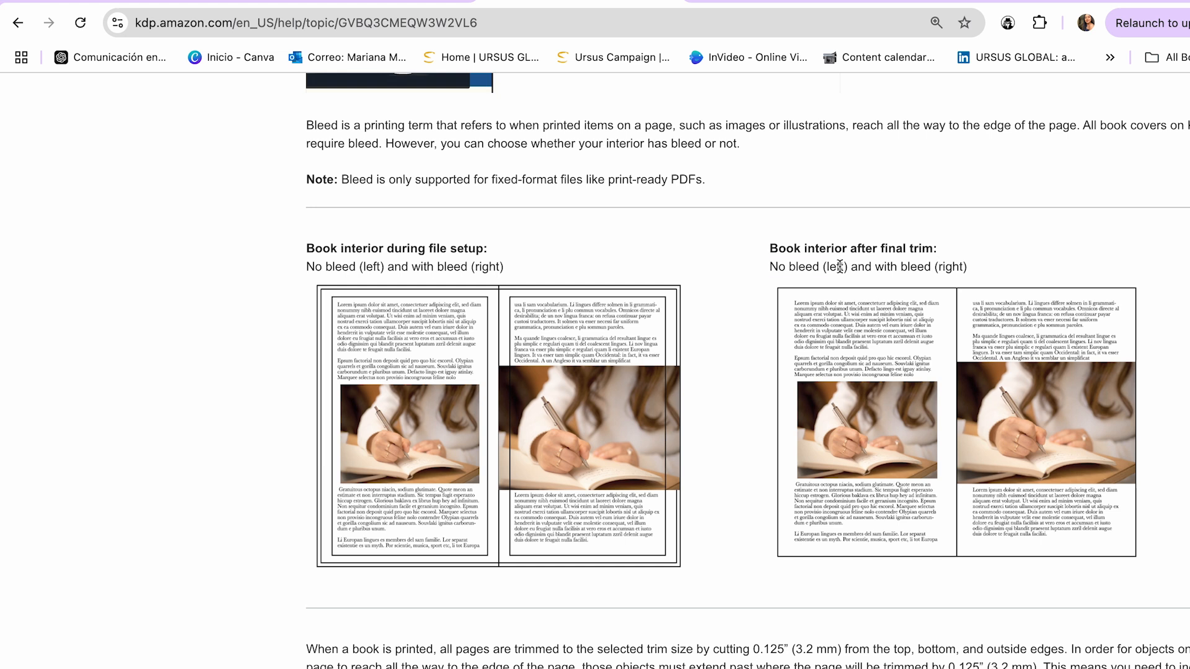
left_click_drag(770, 266, 827, 284)
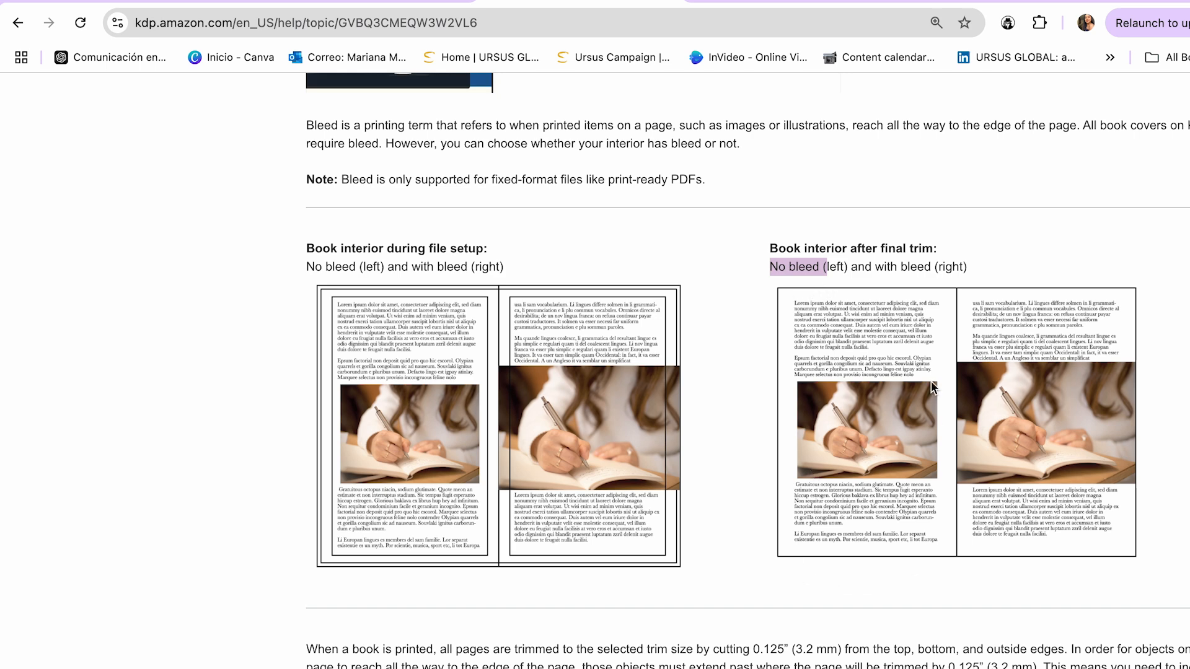
scroll(844, 484, "down", 4)
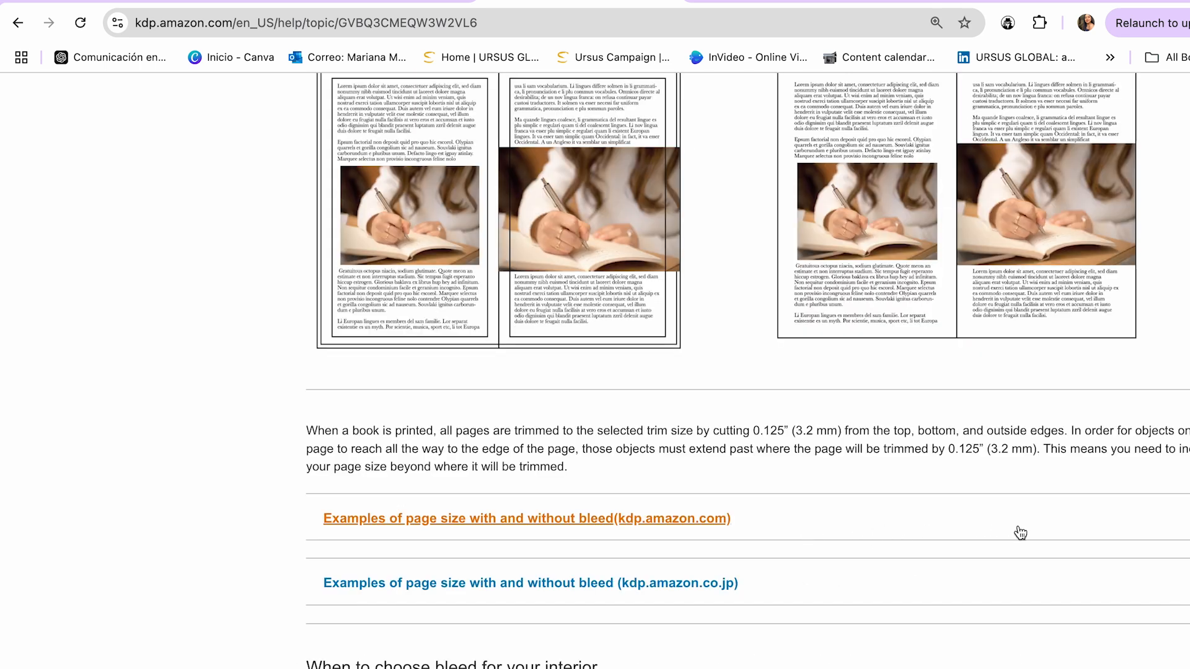
Expand the kdp.amazon.com examples of page size with and without bleed and examine the 8.5" x 8.5" row
left_click(1151, 522)
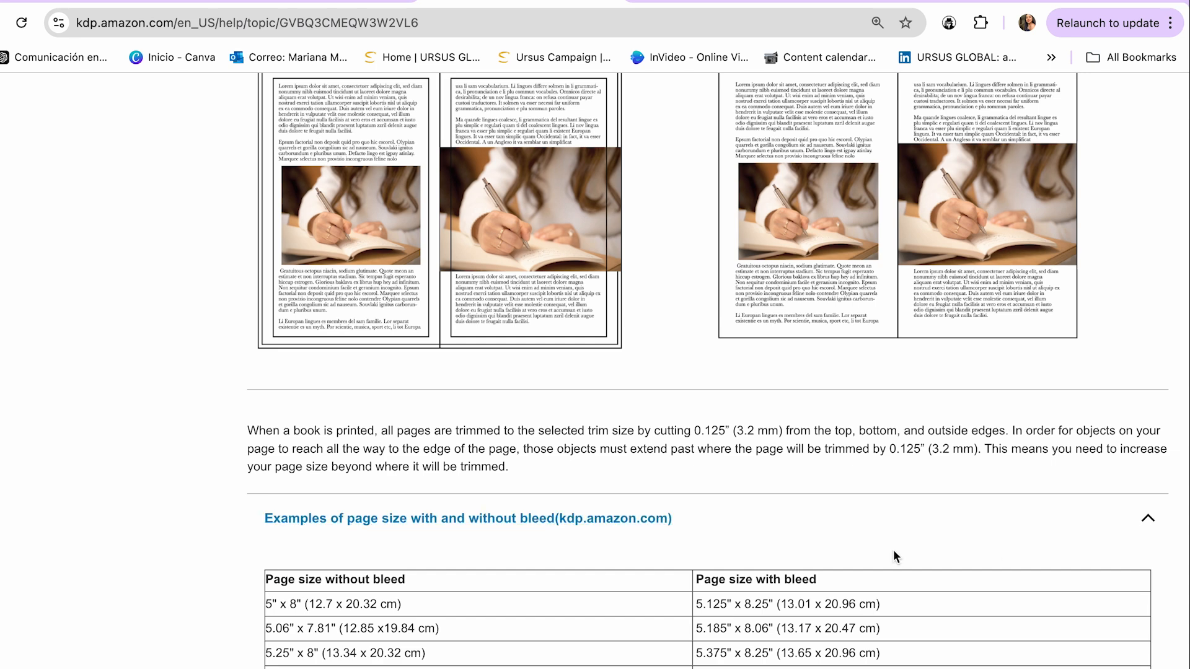
scroll(894, 549, "down", 4)
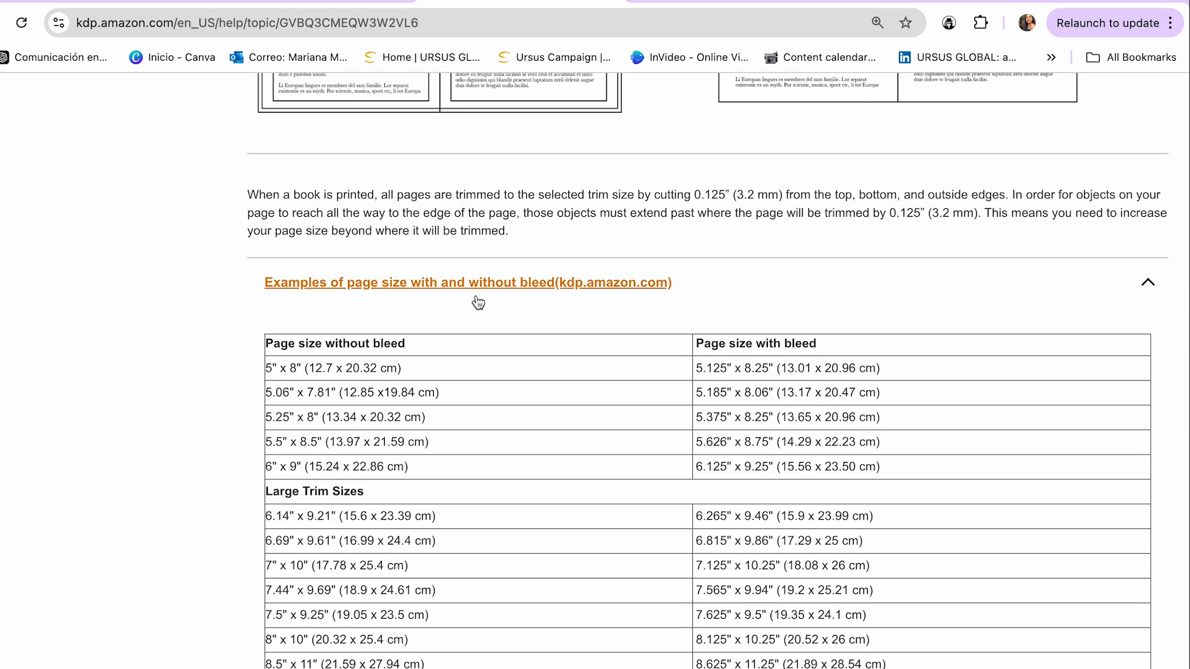
scroll(591, 385, "down", 2)
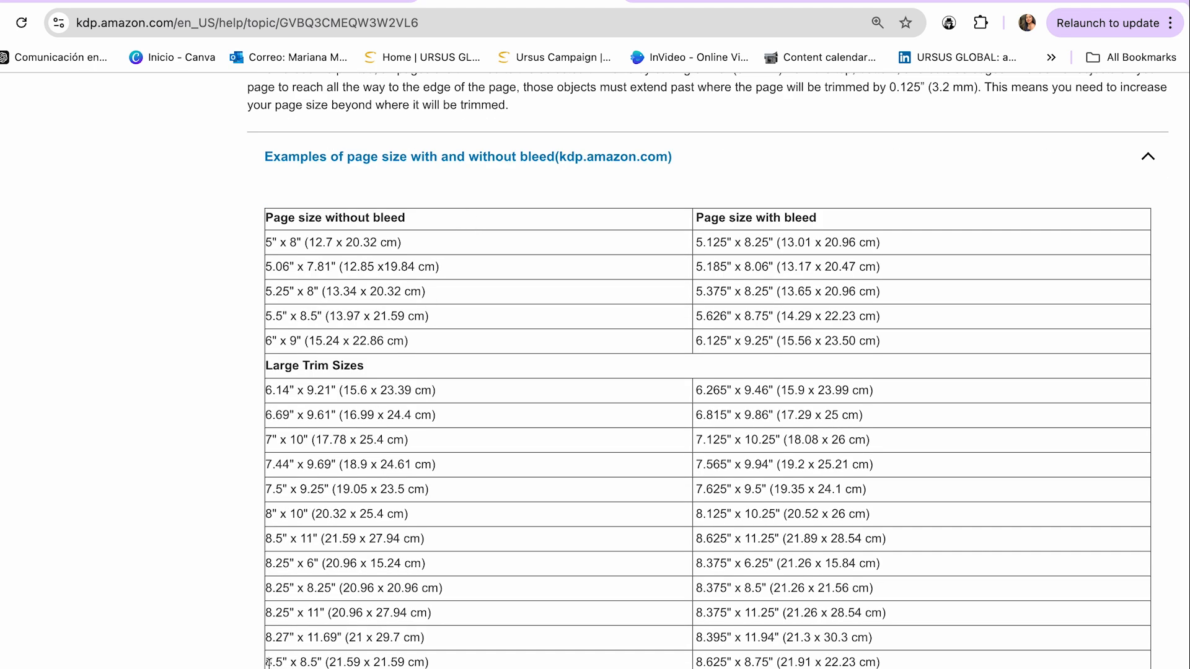
left_click_drag(267, 662, 278, 662)
left_click_drag(278, 590, 316, 591)
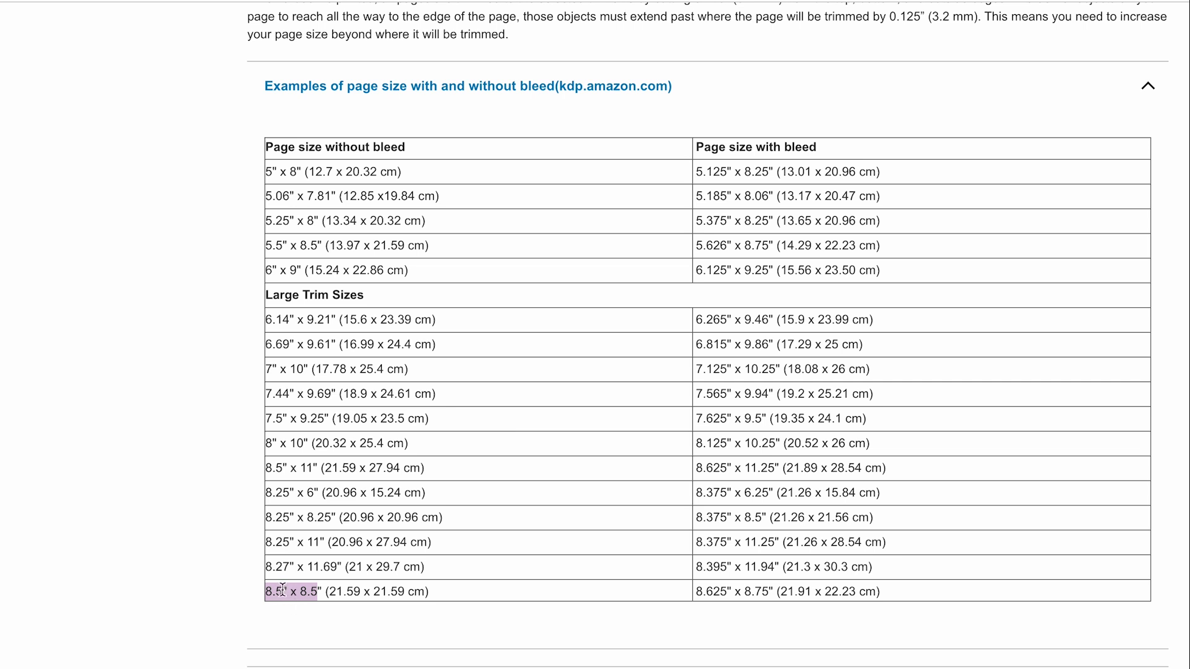
left_click_drag(706, 596, 773, 594)
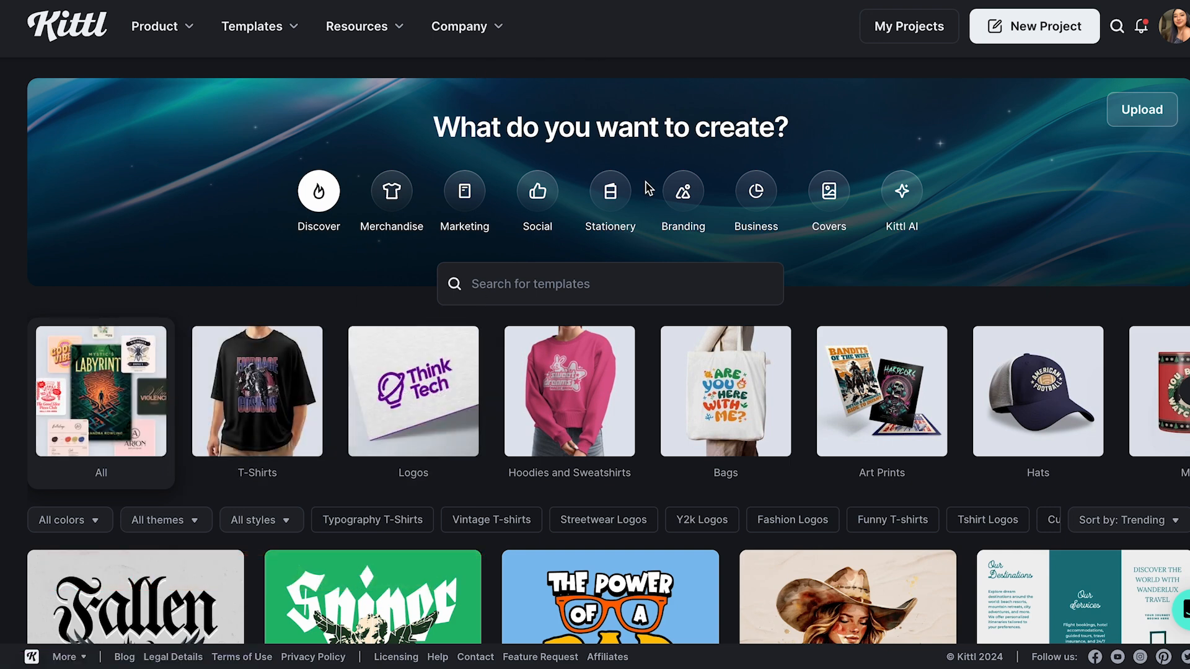
Switch to Kittl and create a new project with an artboard measuring 8.5 x 8.5 inches
left_click(1019, 29)
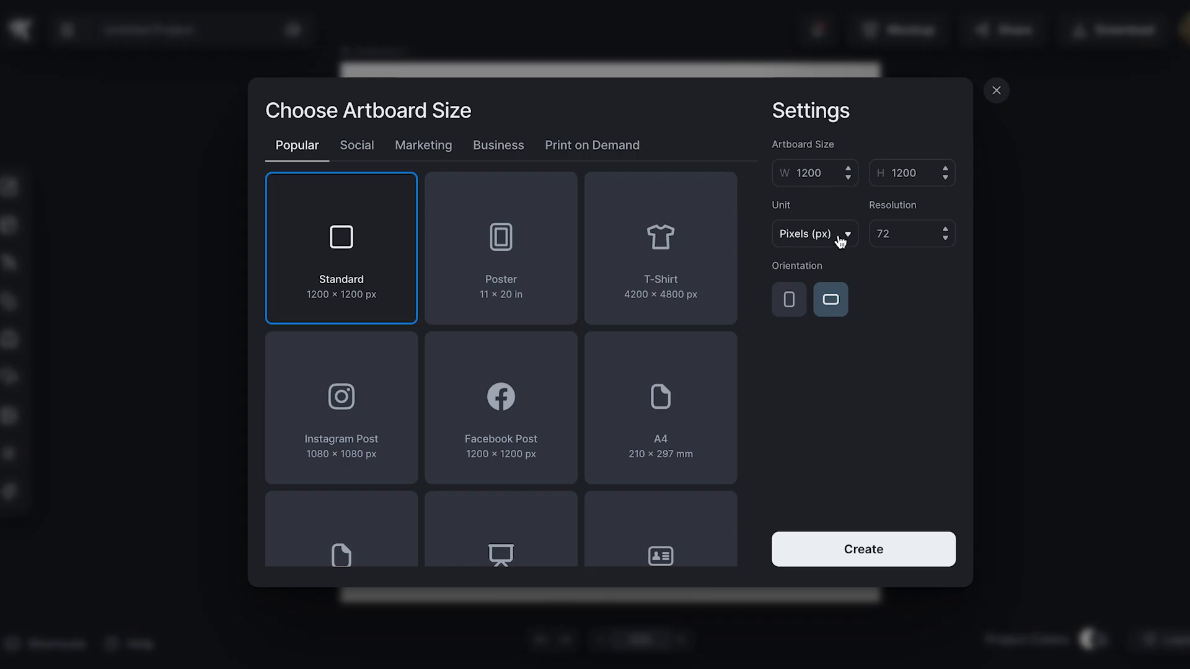
left_click(840, 240)
left_click(816, 279)
double_click(817, 174)
type("8")
key("BackSpace")
type("8.5")
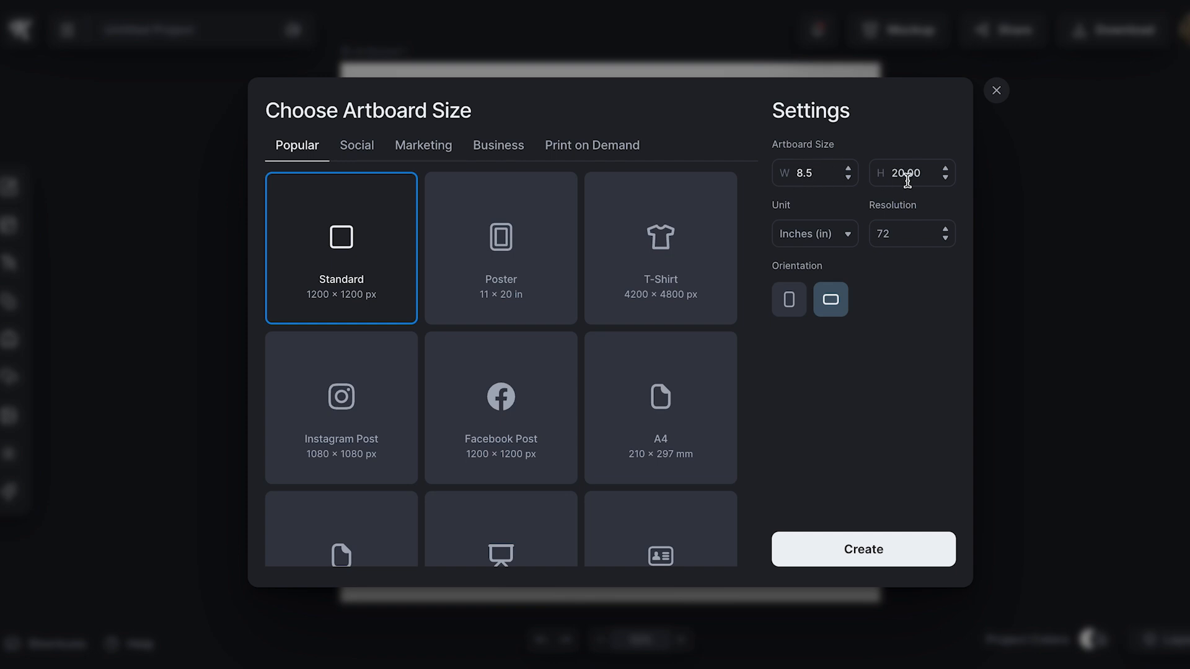
double_click(907, 176)
type("8.5")
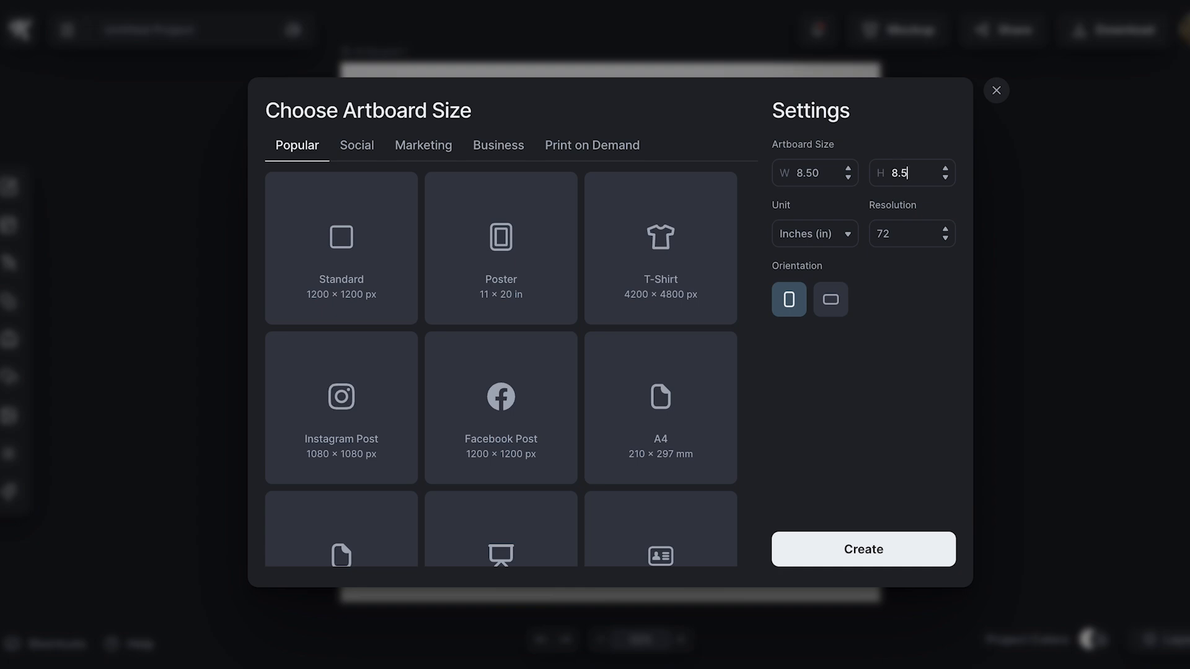
left_click(864, 550)
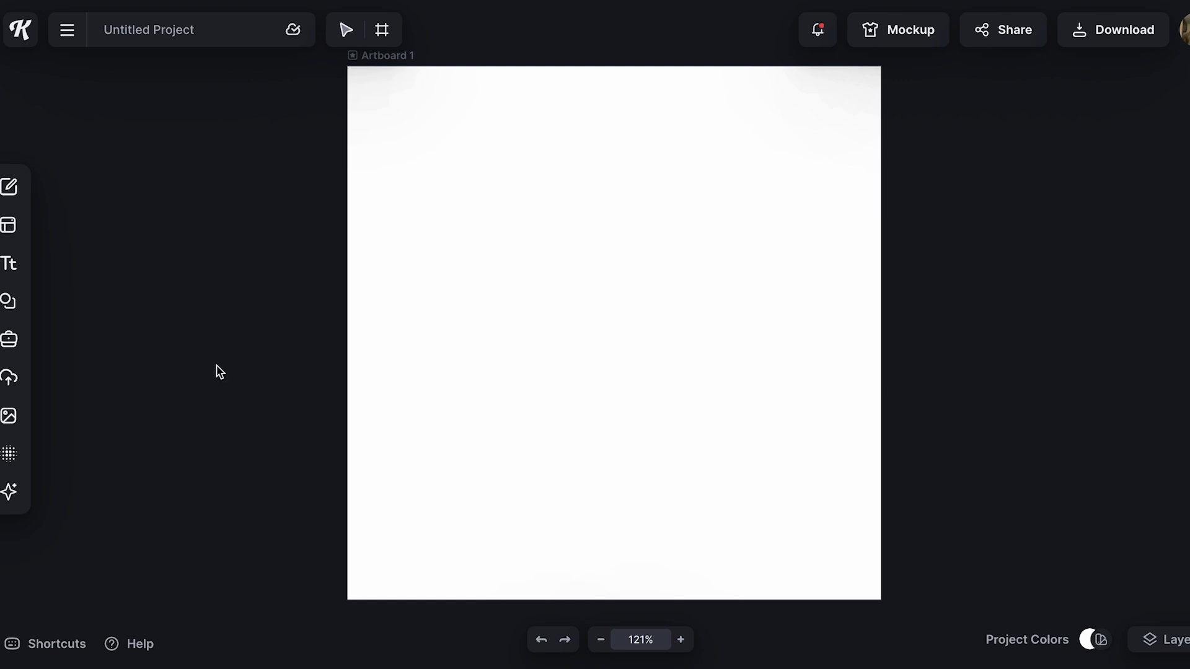
In Kittl's AI Image Generator, paste the prompt describing a girl in overalls often stained with dirt from her adventures
left_click(17, 495)
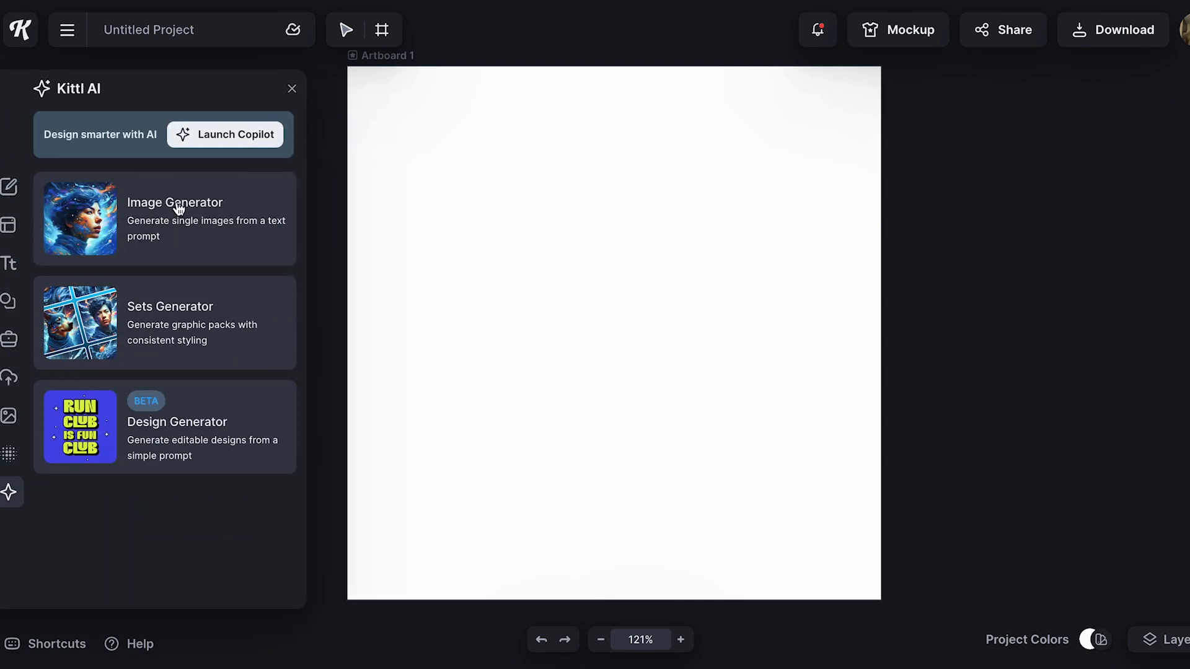
left_click(196, 211)
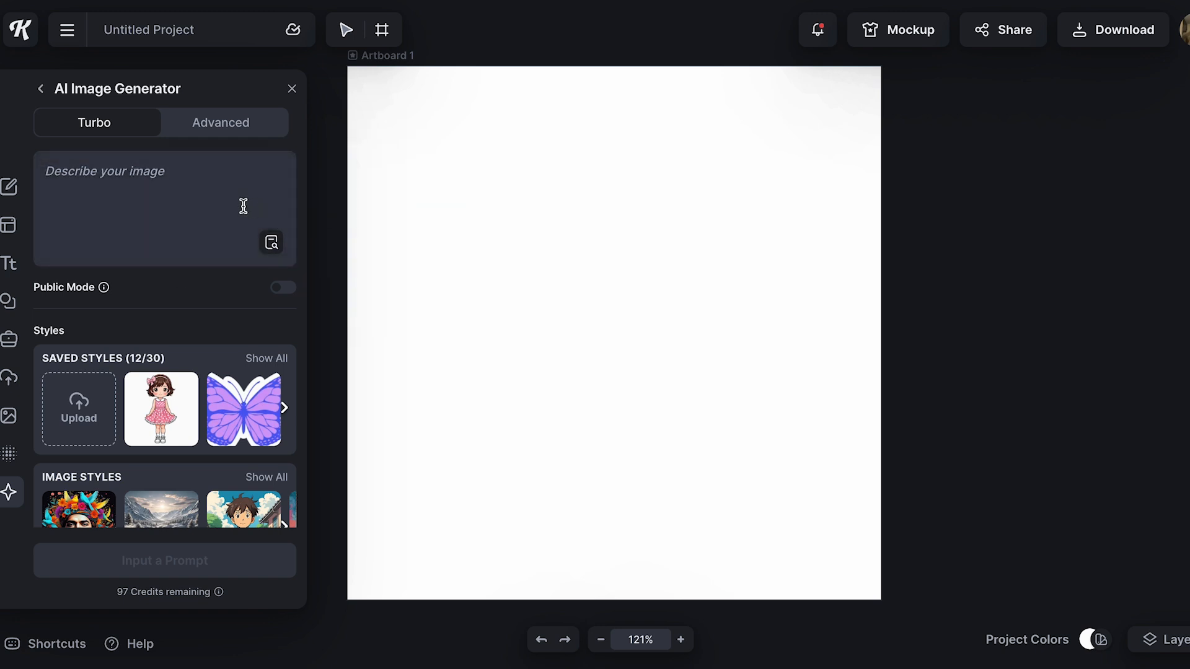
left_click(103, 169)
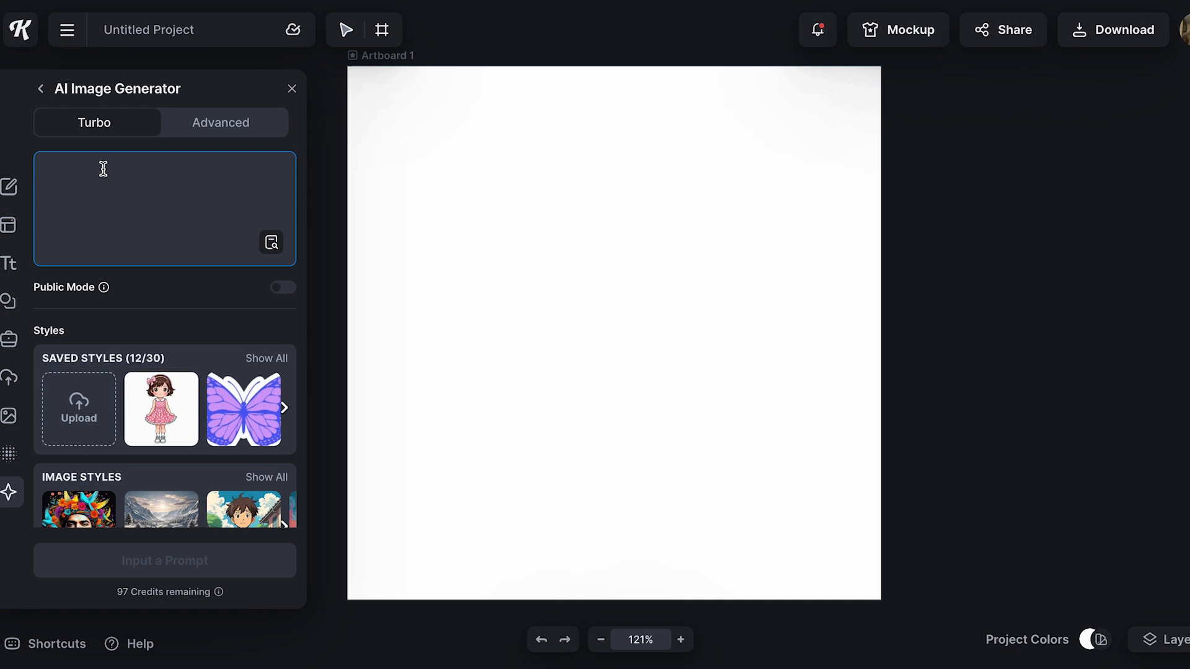
type("Lily is a girl of about 7 years old. She has brown, curly, tousled hair that frames her round face, and her hazel eyes sparkle. She has a hint of freckles on her cheeks and nose. She is usually barefoot or wears simple, worn-out shoes and overalls that are often stained with dirt from her adventures.")
scroll(161, 248, "up", 1)
Browse the full set of image, clipart and vector styles and choose the Cartoon clipart style
scroll(168, 273, "down", 1)
scroll(174, 287, "down", 1)
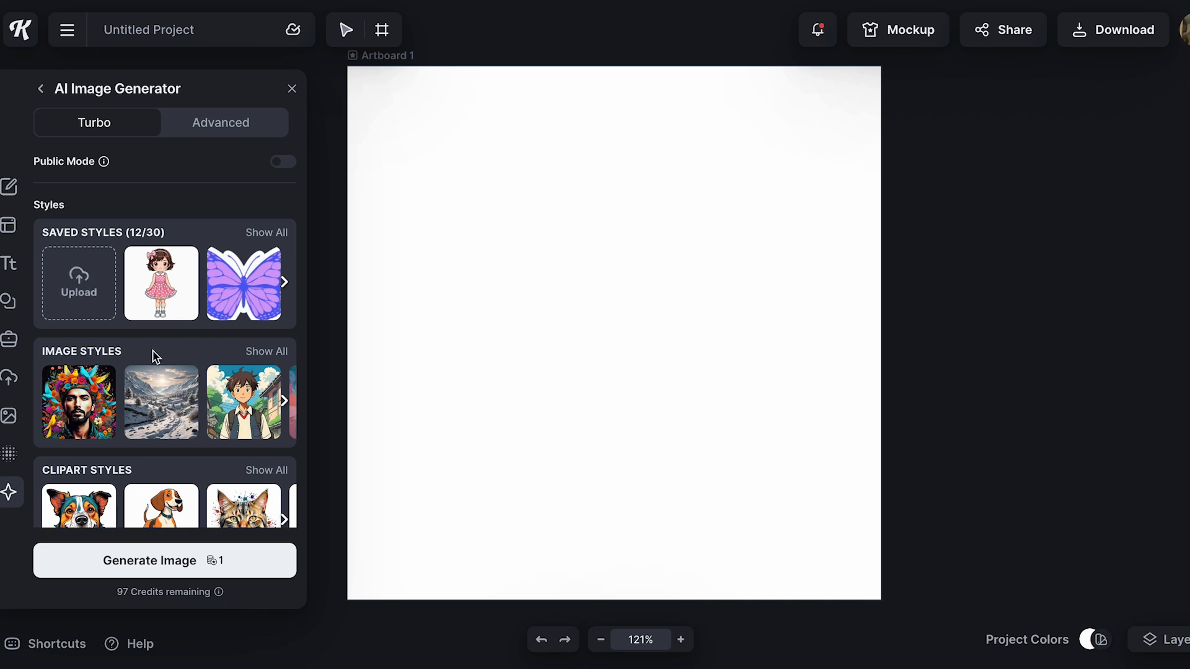
scroll(153, 351, "down", 2)
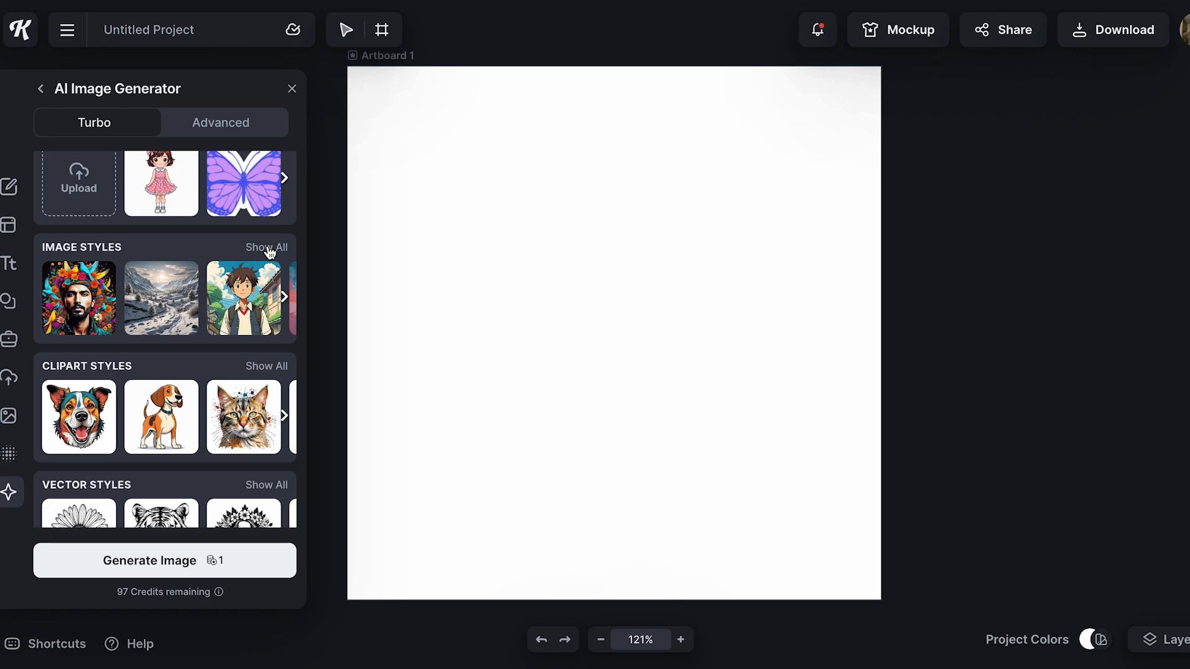
left_click(268, 248)
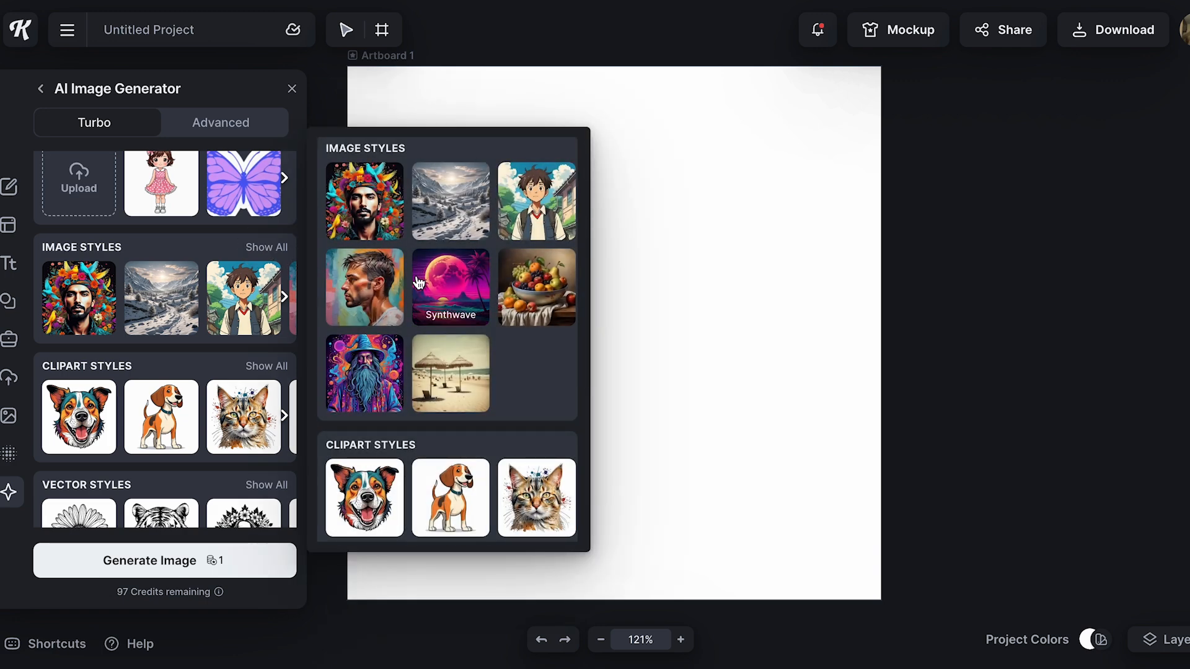
scroll(441, 236, "down", 3)
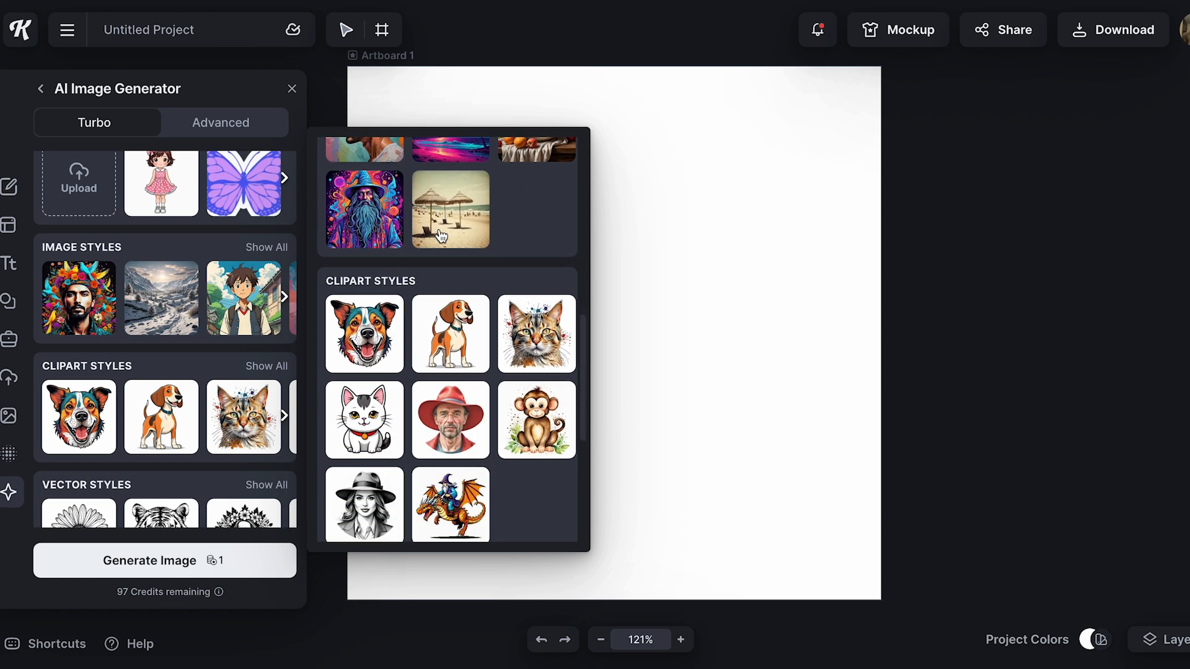
scroll(422, 372, "down", 1)
scroll(415, 335, "down", 3)
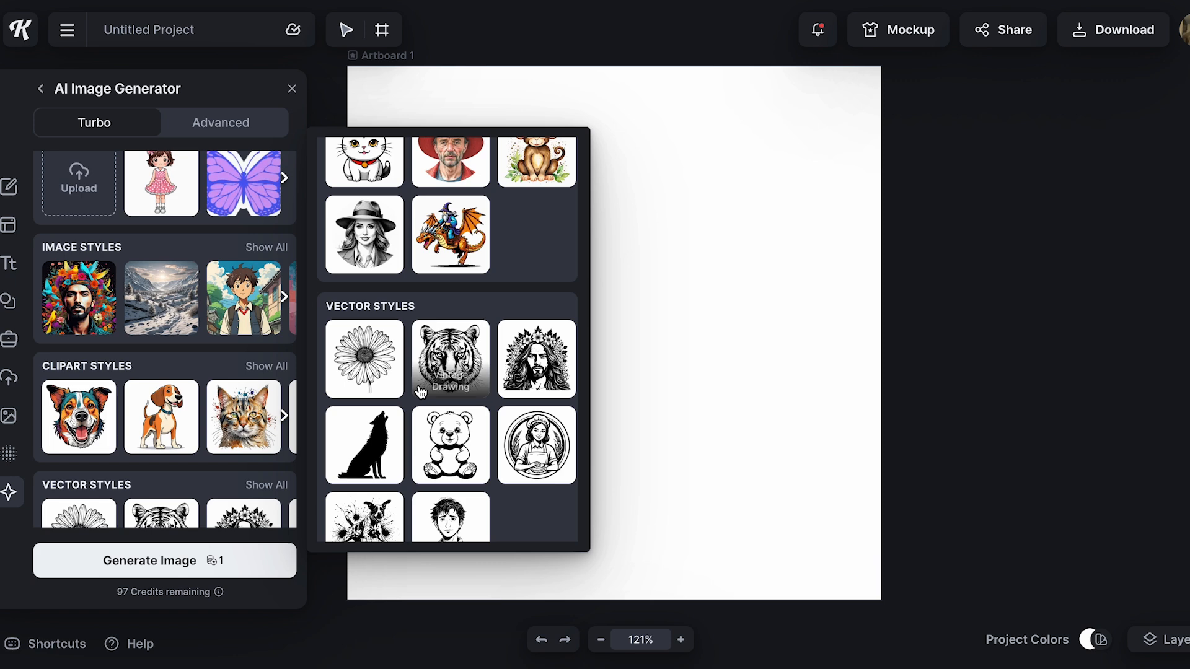
scroll(421, 392, "up", 3)
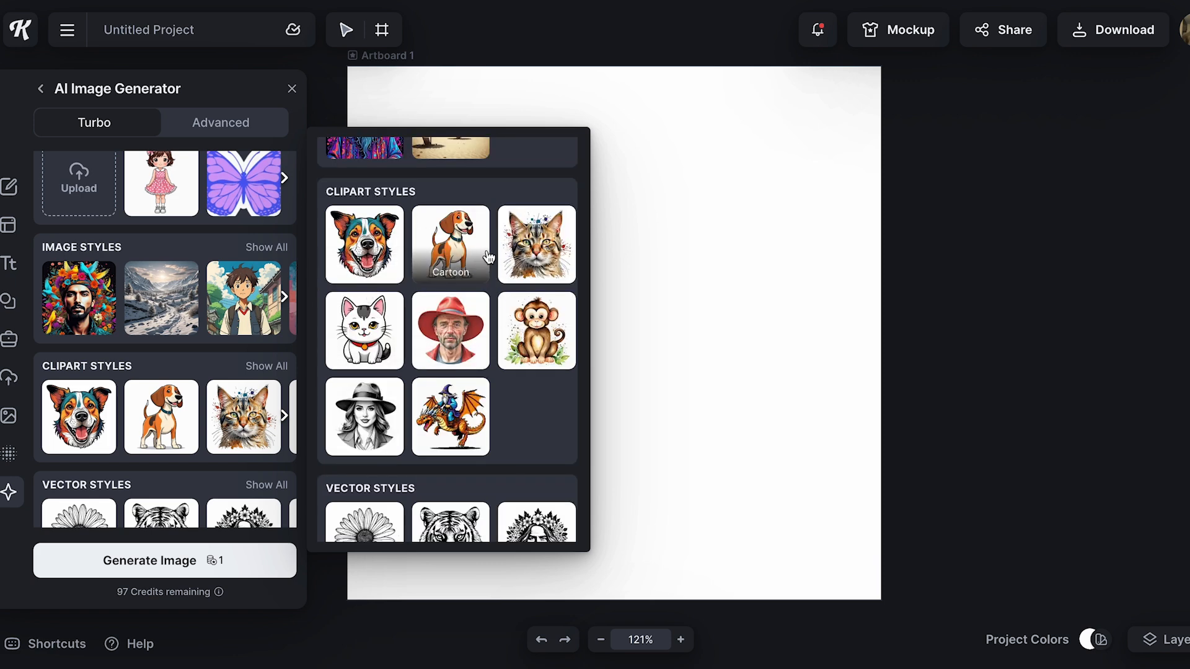
left_click(448, 251)
Review the prompt and selected style, and generate the character image
scroll(158, 440, "up", 1)
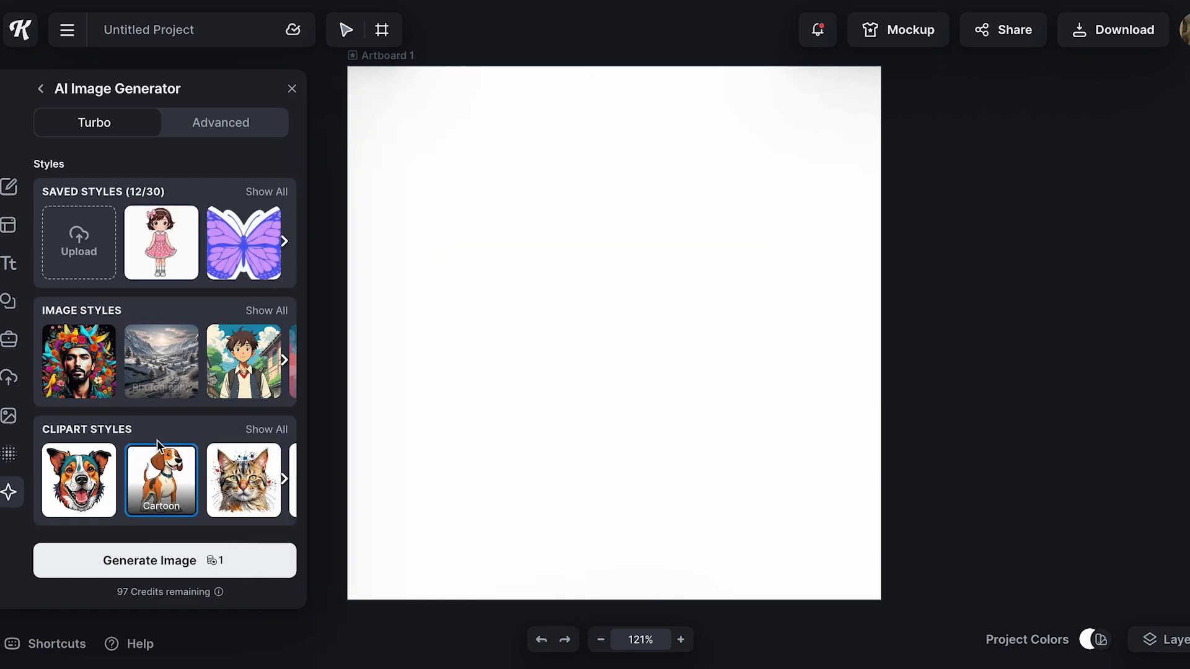
scroll(167, 317, "up", 2)
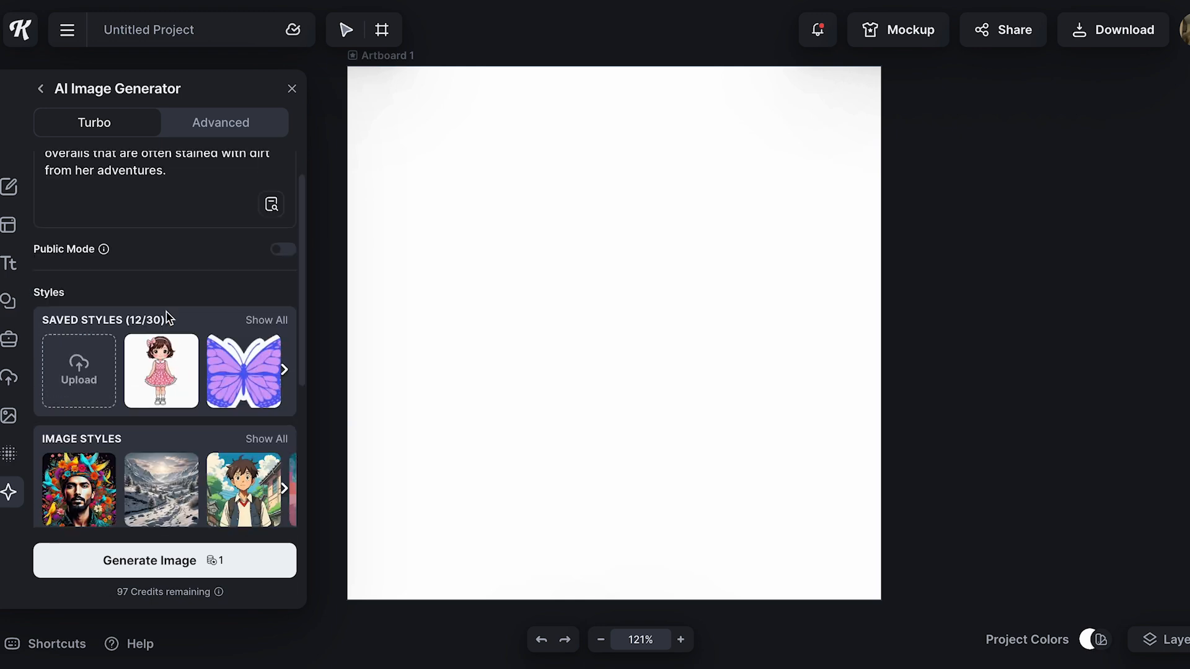
scroll(164, 279, "up", 1)
scroll(162, 241, "down", 4)
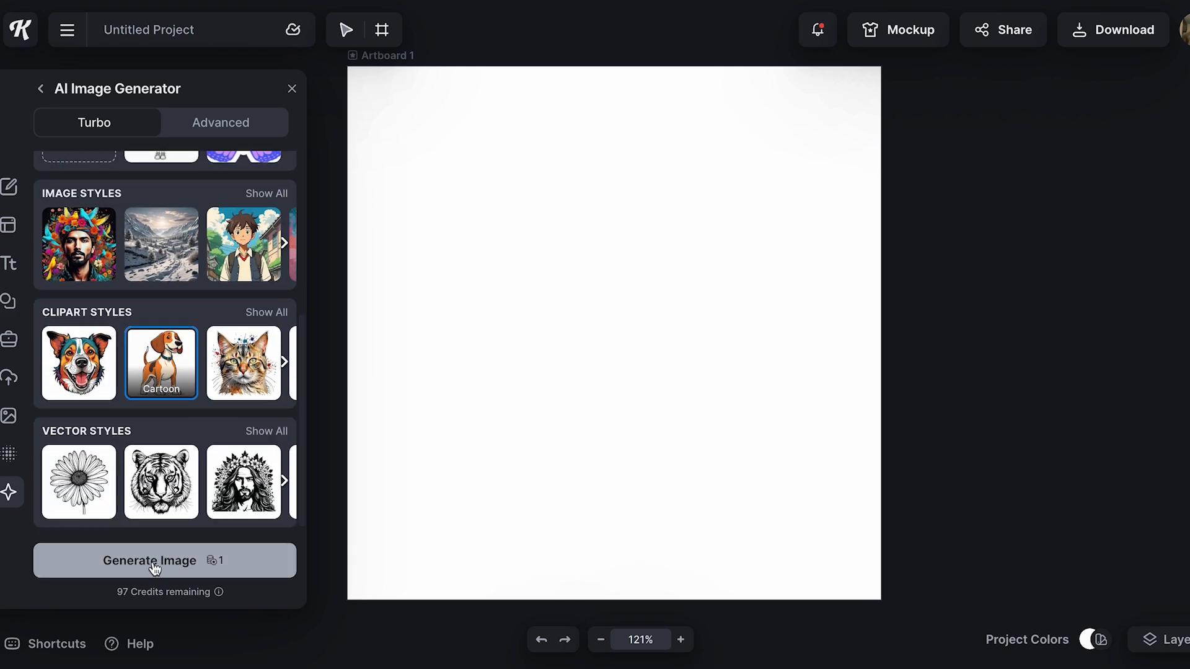
left_click(193, 562)
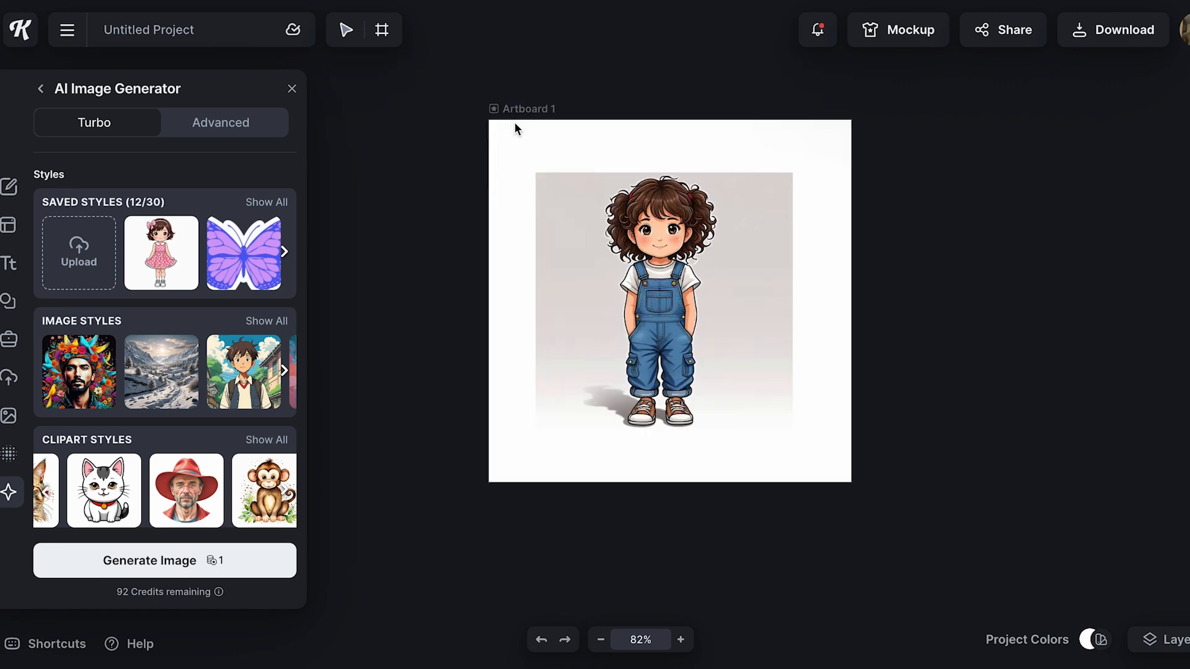
Duplicate Artboard 1 and delete the girl's image from the copy to leave a blank page
left_click(536, 178)
left_click(471, 115)
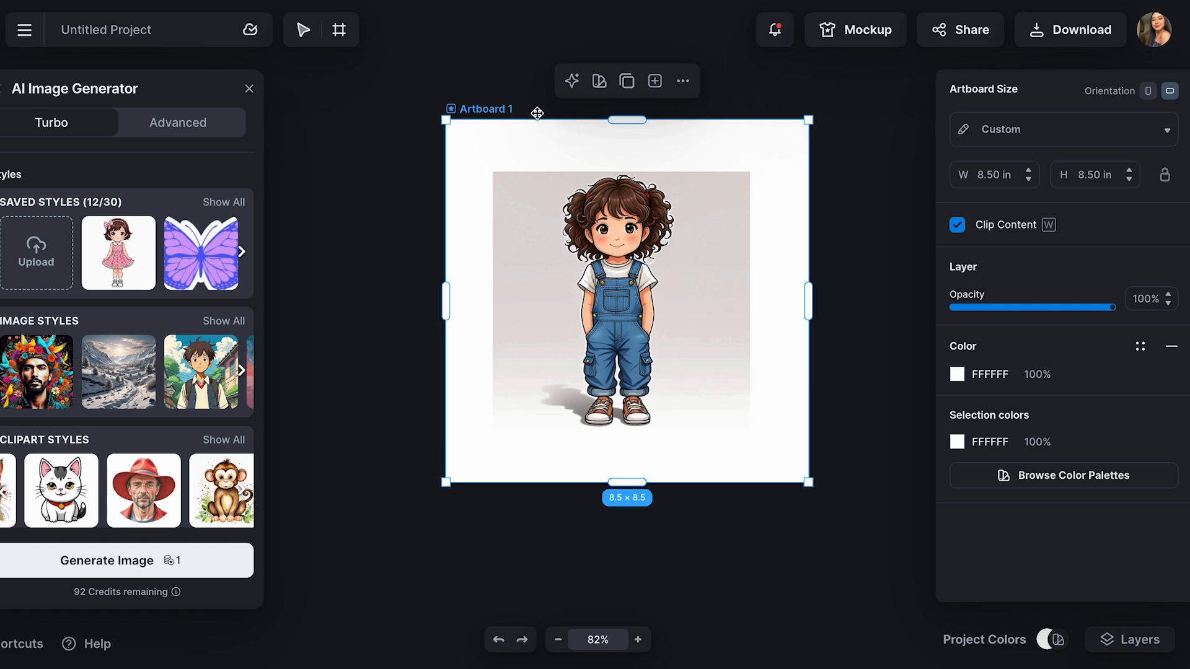
left_click(627, 81)
left_click_drag(673, 192, 599, 192)
scroll(598, 191, "down", 5)
left_click(547, 256)
key("Delete")
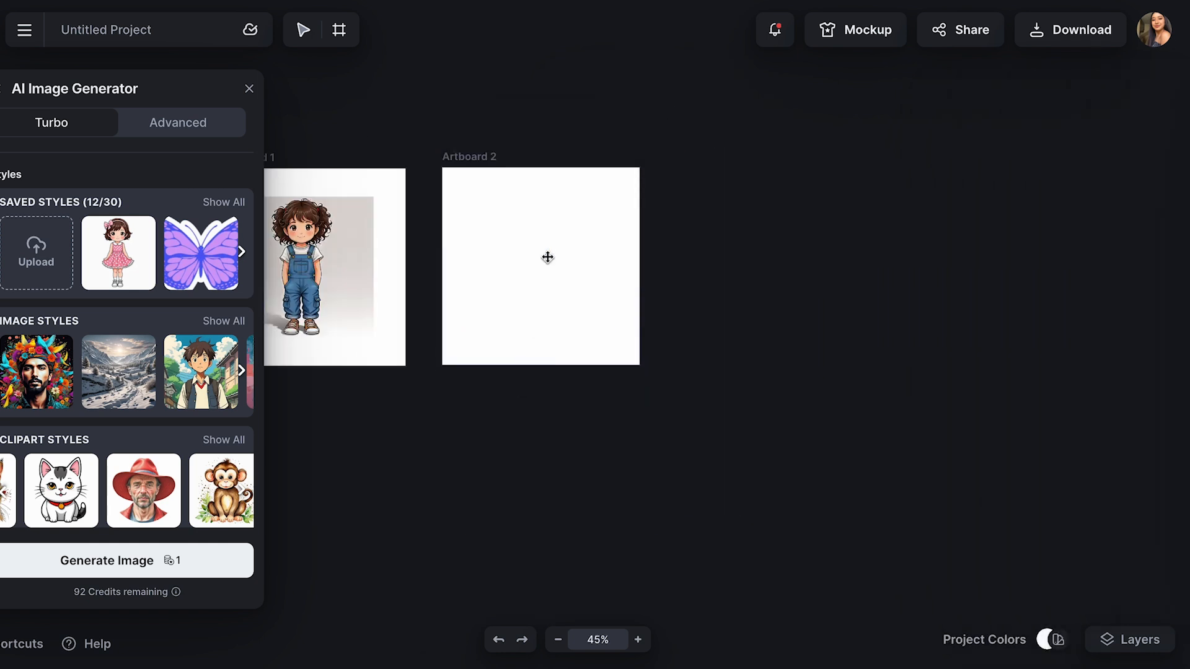
Move Artboard 2 slightly closer to Artboard 1 and line up their top edges
scroll(548, 256, "left", 3)
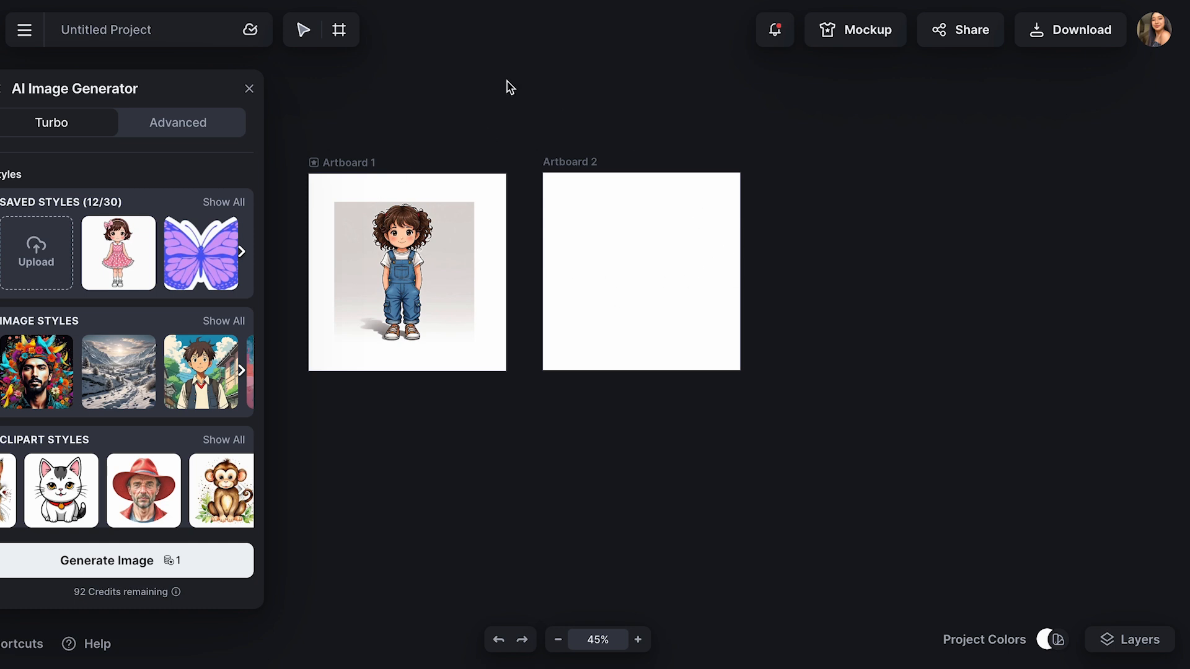
left_click_drag(581, 195, 571, 196)
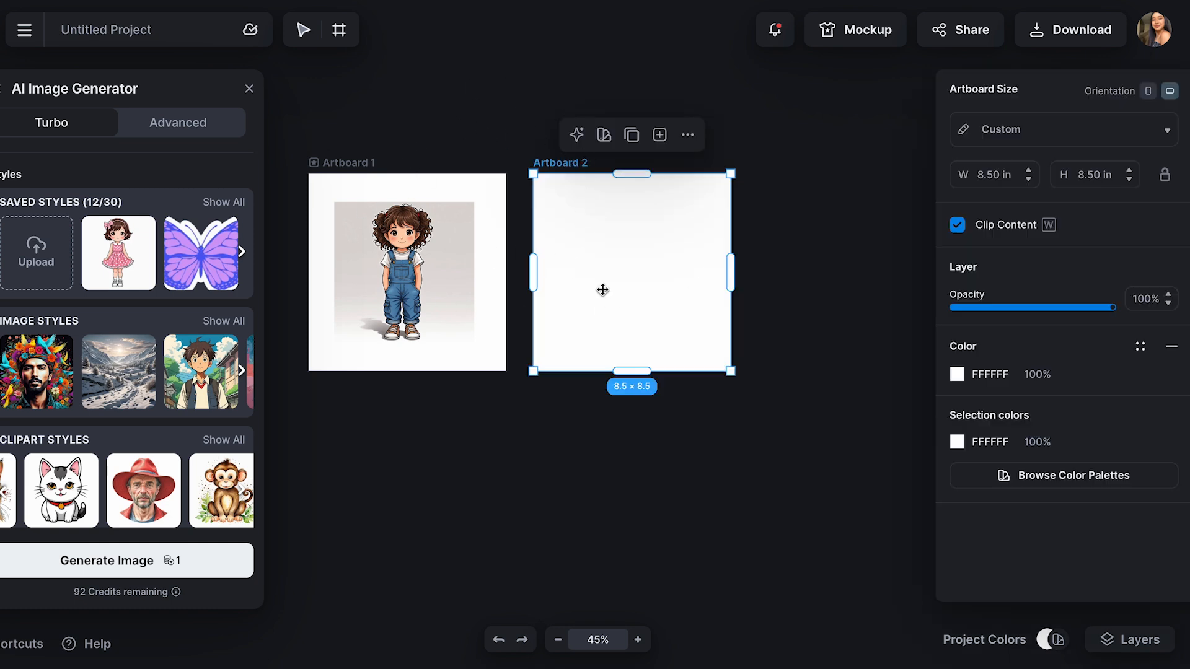
scroll(508, 266, "up", 3)
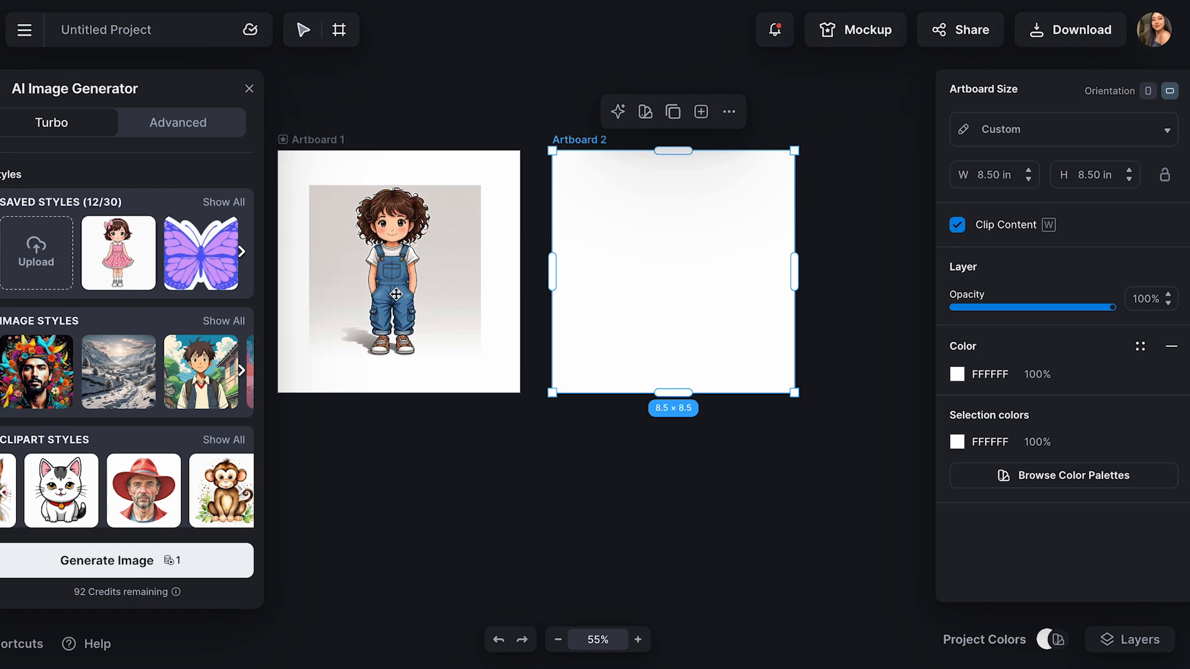
Open the Sets Generator and save the girl's image from Artboard 1 as an image generation style
left_click(2, 91)
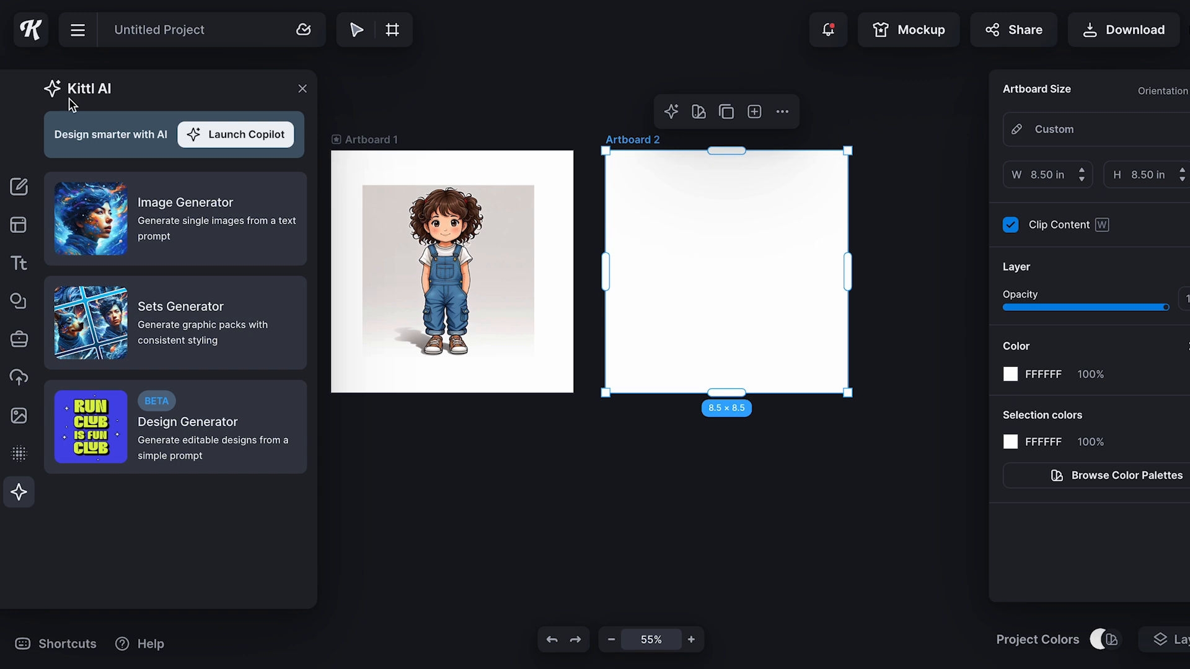
left_click(207, 320)
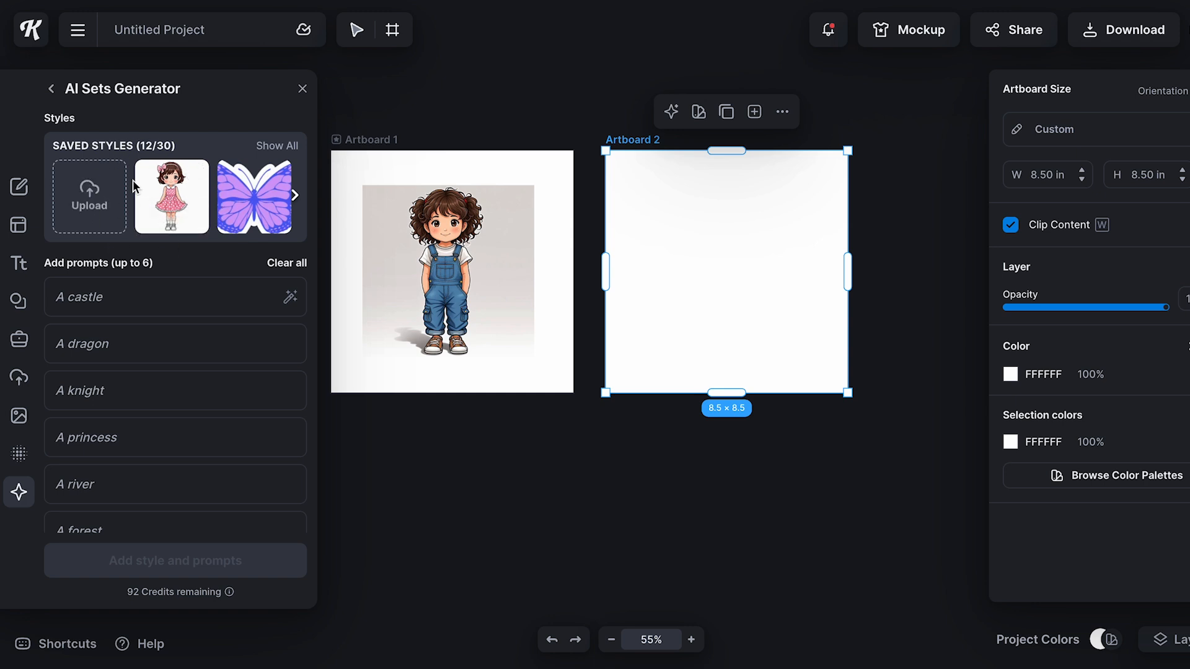
left_click(481, 255)
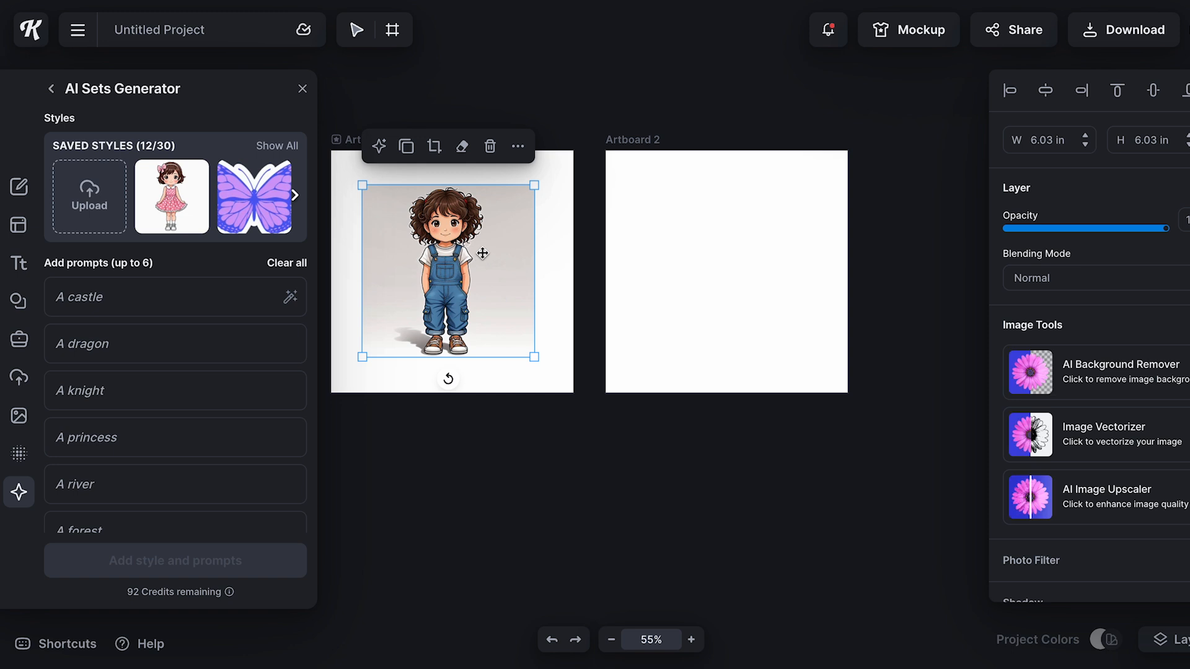
left_click(518, 149)
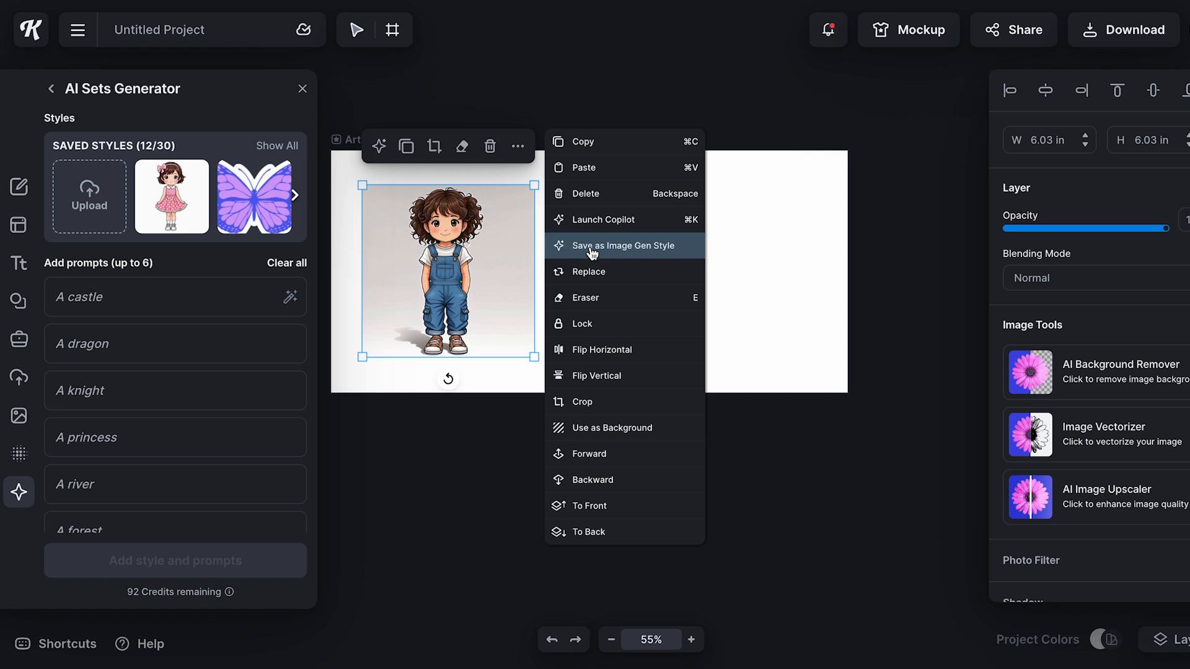
left_click(643, 248)
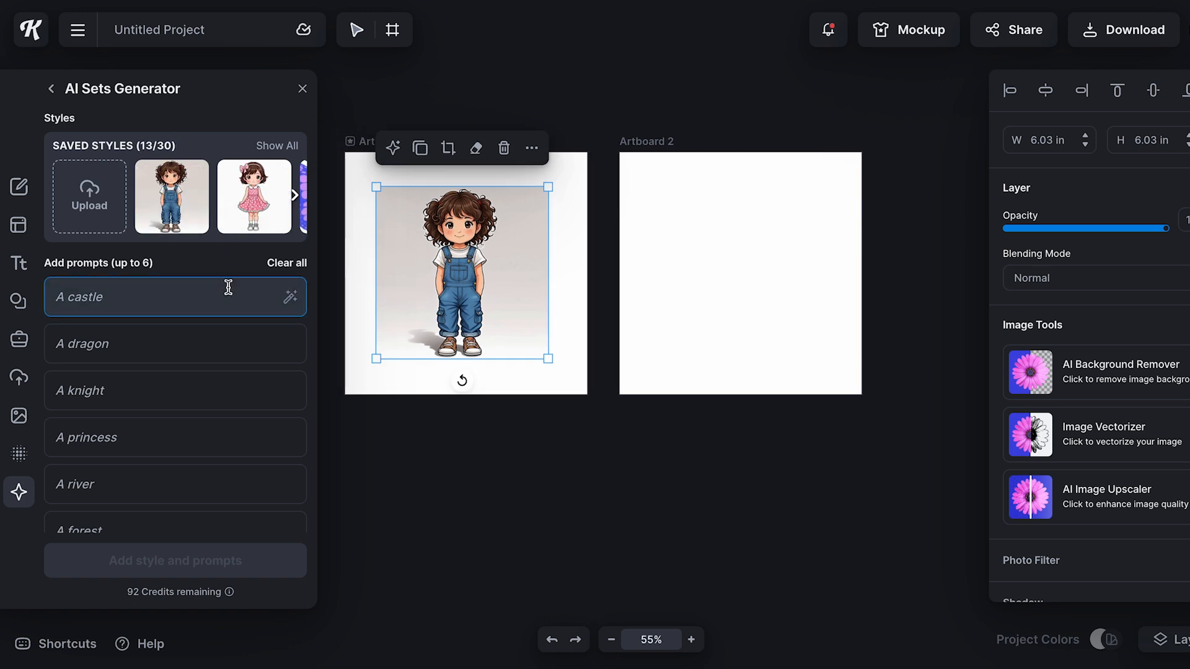
Enter the set prompts "girl crying", "girl running", "happy girl" and "scared little girl"
left_click(162, 299)
type("girl crying")
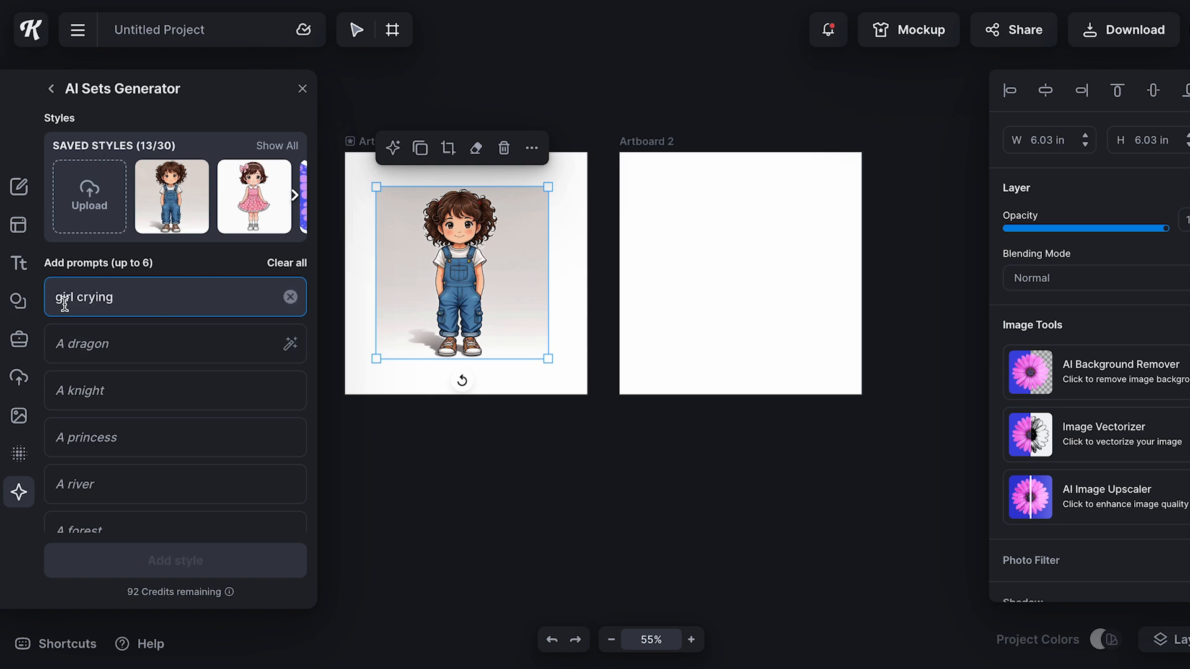
left_click(191, 354)
type("girl running")
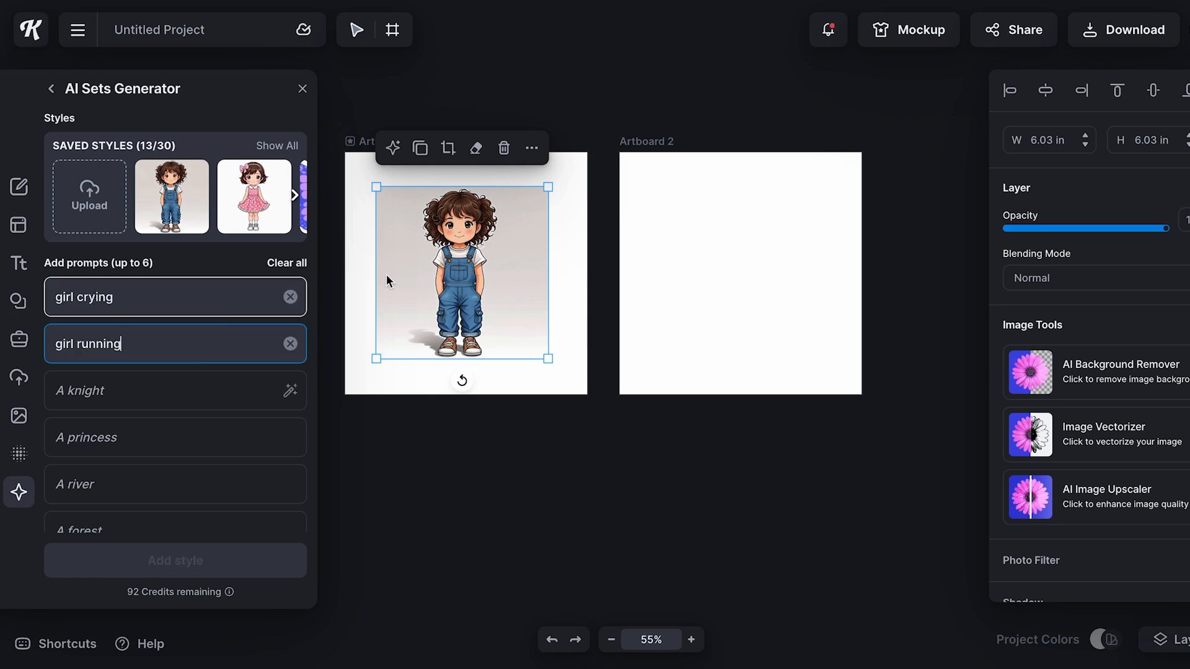
left_click(190, 394)
type("happy girl")
left_click(136, 441)
type("scared little girl")
mouse_move(226, 590)
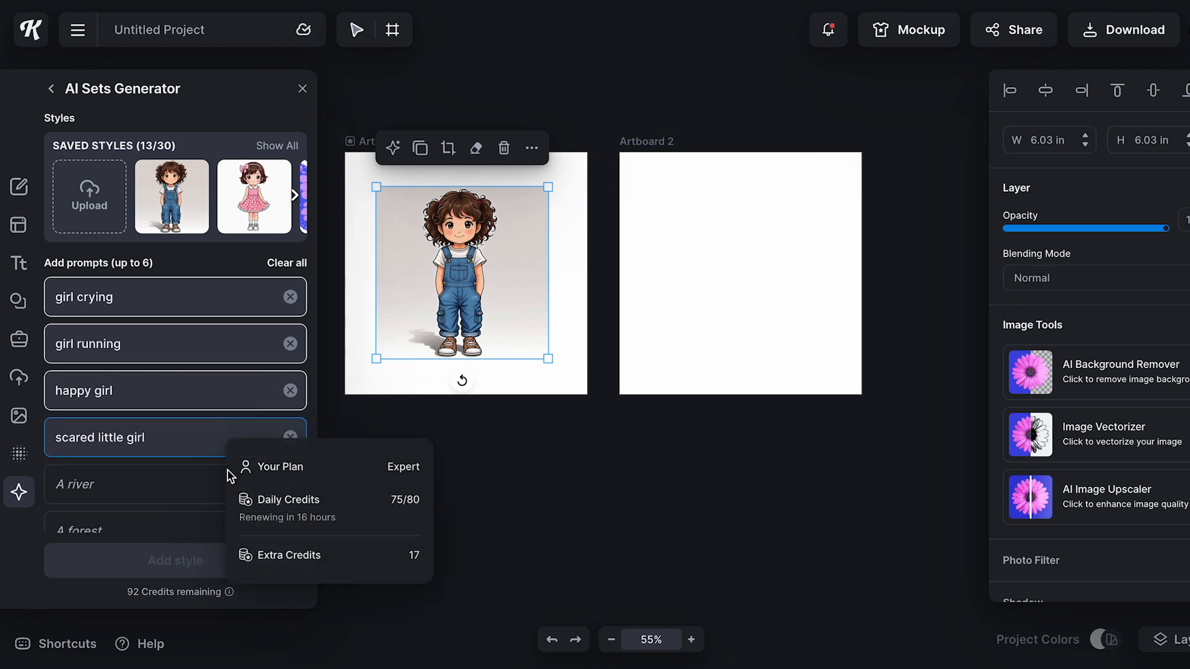
Choose the saved Cute Cartoon style of the girl in overalls for the image set
left_click(179, 229)
mouse_move(181, 203)
left_click(205, 561)
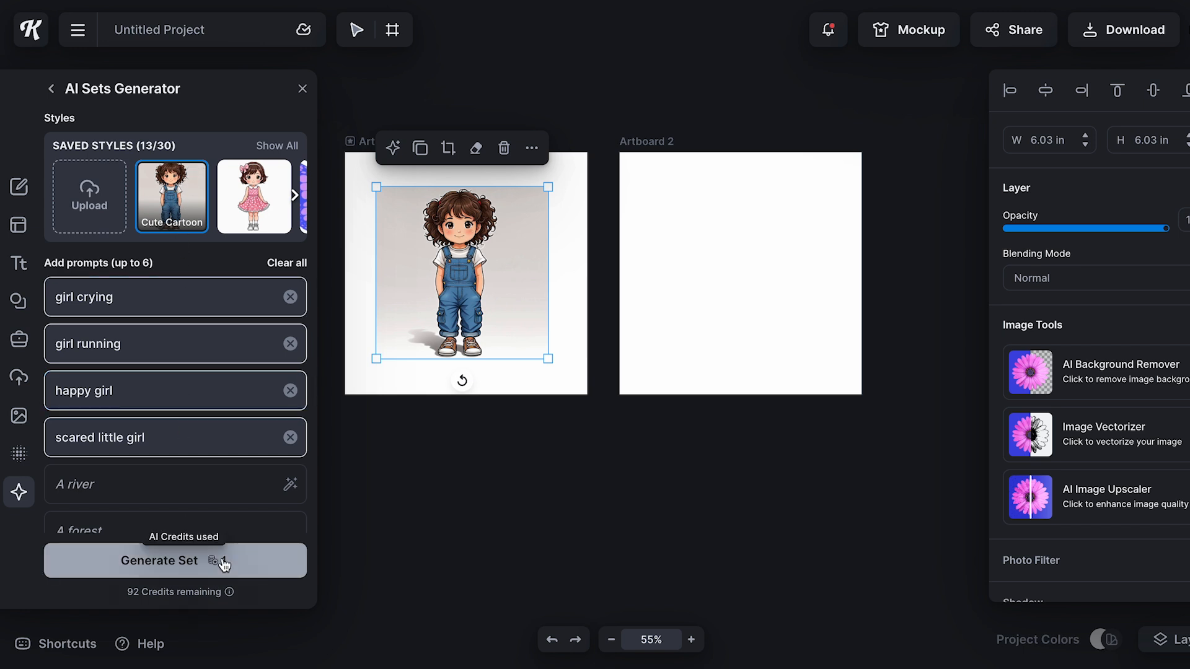
Duplicate the blank 8.5 × 8.5 in artboard until there are six pages, arranged in two columns and three rows
left_click(728, 270)
left_click(740, 113)
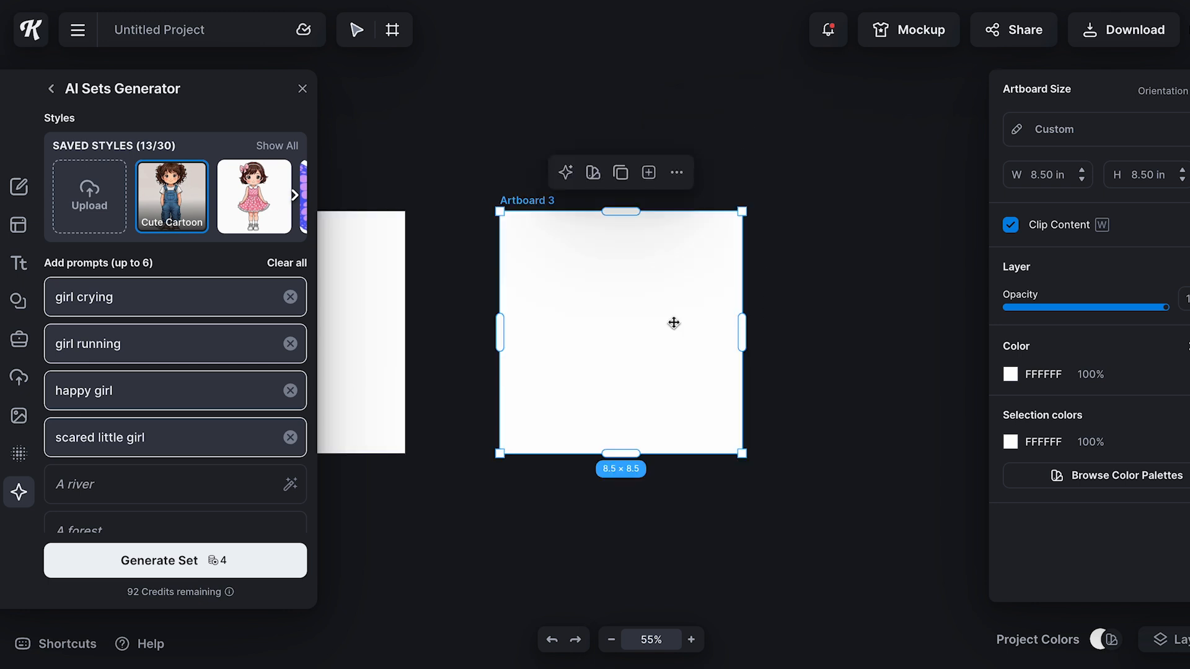
left_click_drag(627, 312, 393, 419)
left_click_drag(636, 341, 497, 343)
left_click(487, 247)
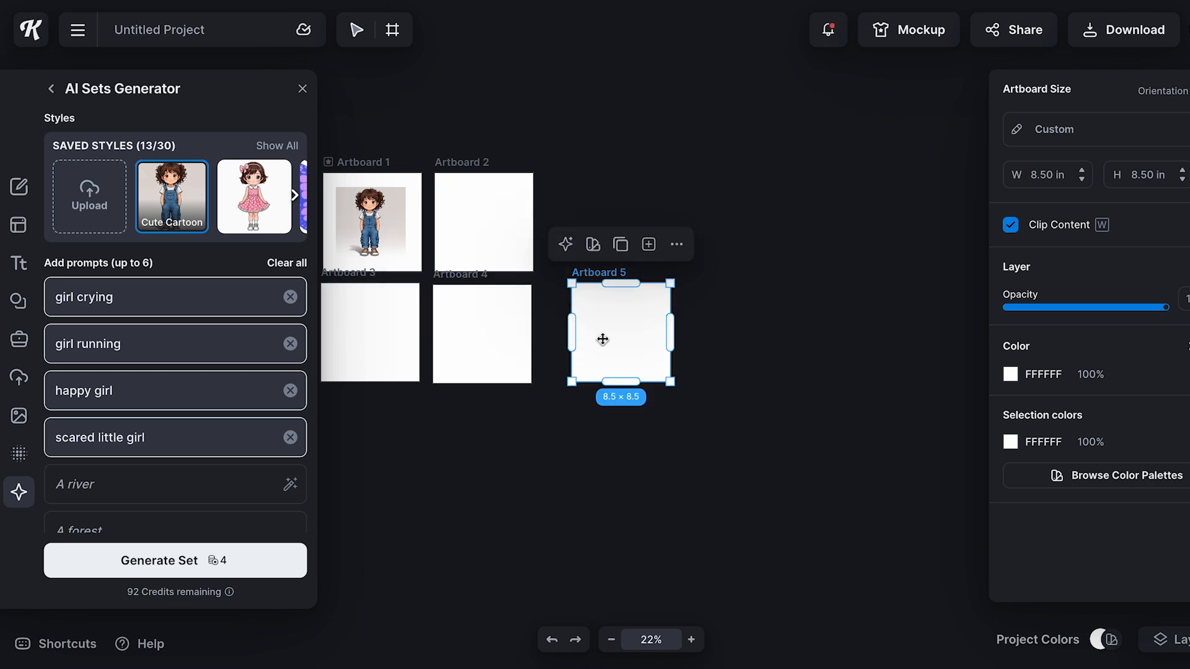
left_click_drag(633, 351, 372, 447)
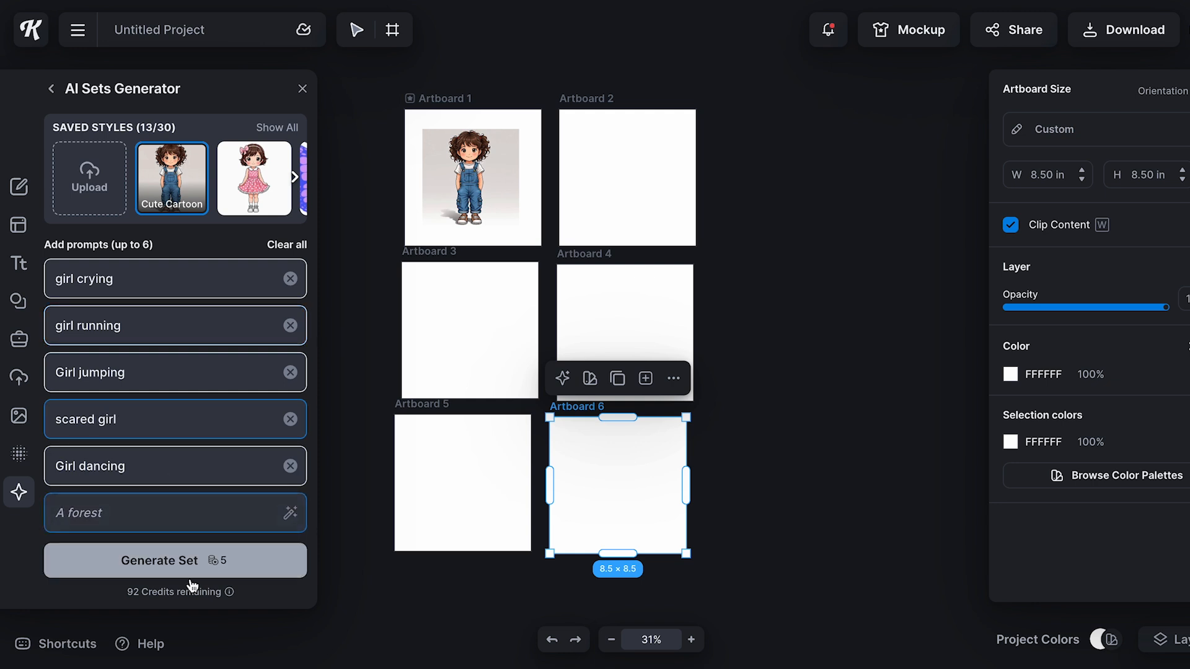
Generate the five-image Cute Cartoon set and place the crying girl, scaled down to fit, on Artboard 2
left_click(194, 560)
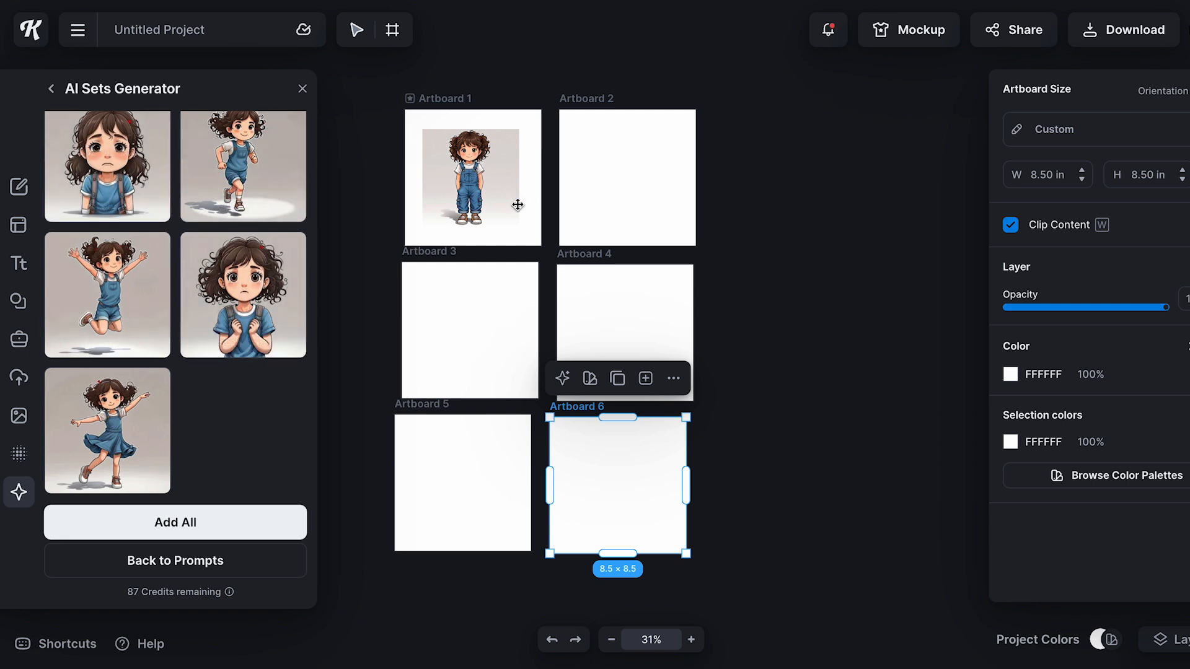
scroll(291, 298, "up", 1)
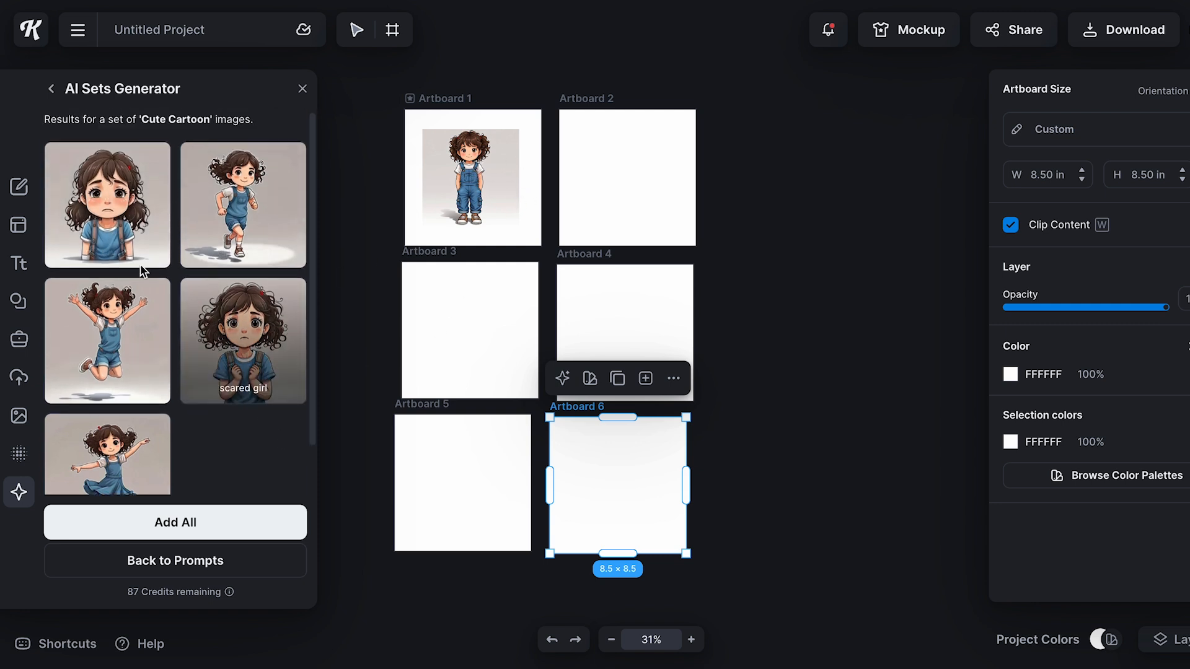
left_click(166, 213)
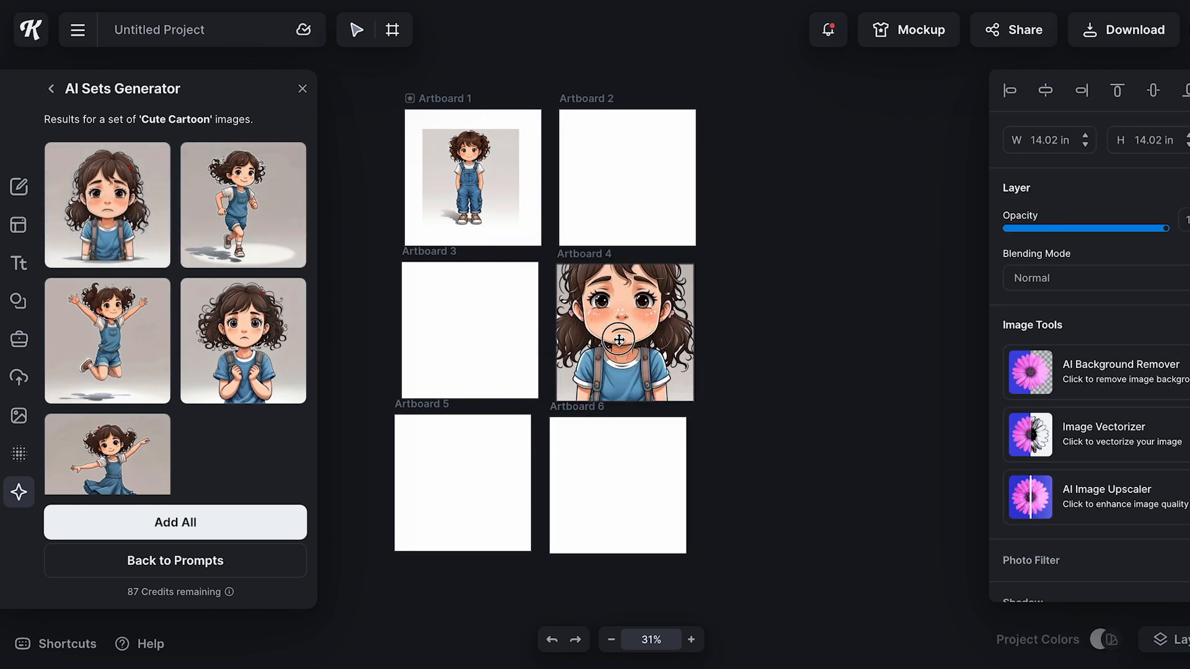
left_click_drag(508, 207, 624, 177)
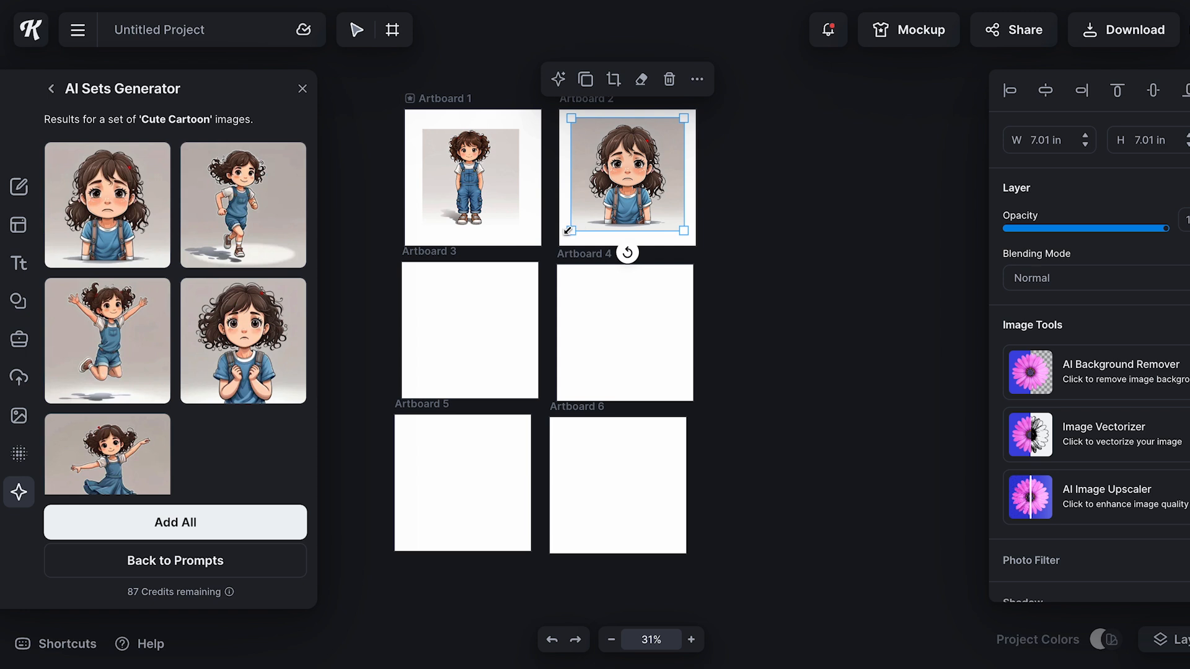
Add the running girl image to Artboard 3 and scale it down to fill the page
left_click(257, 208)
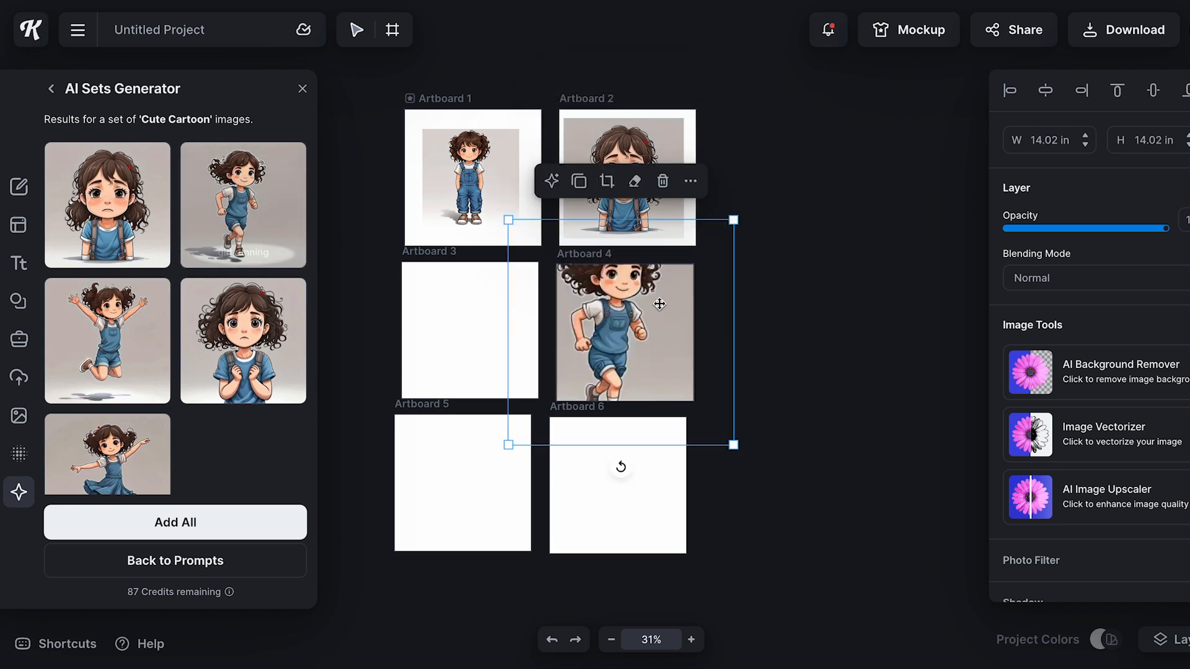
left_click_drag(629, 297, 496, 301)
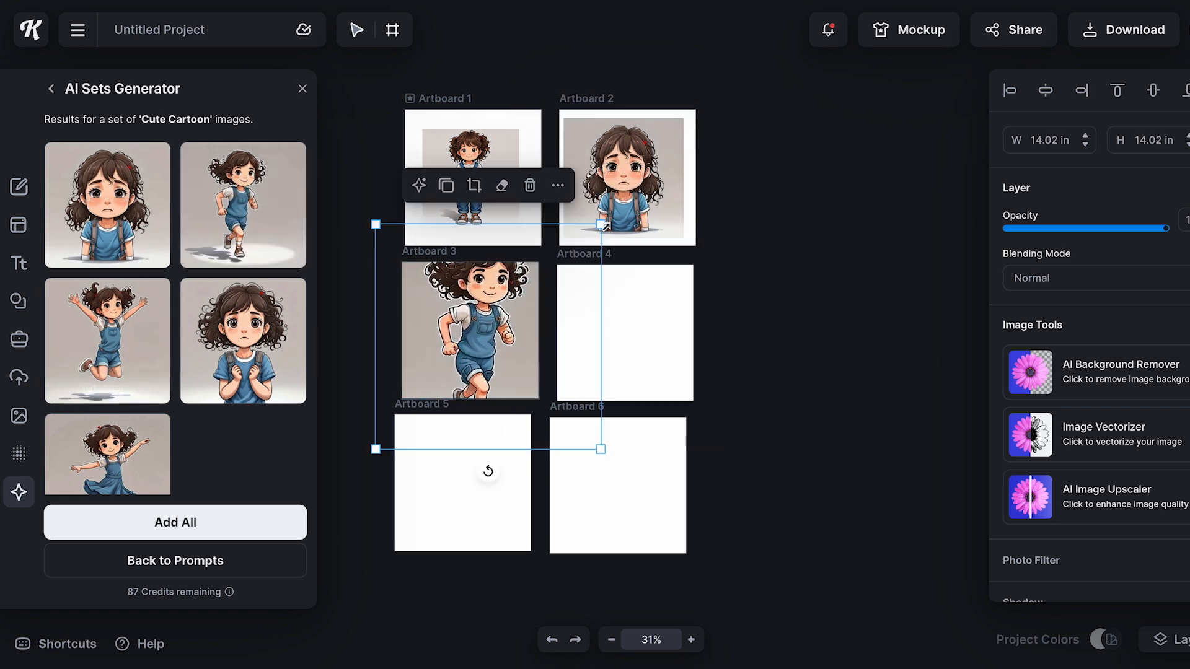
left_click_drag(602, 226, 499, 292)
left_click_drag(487, 333, 509, 287)
Add the jumping girl image to Artboard 4, scaled down to about 6.55 in and moved within the page
left_click(141, 337)
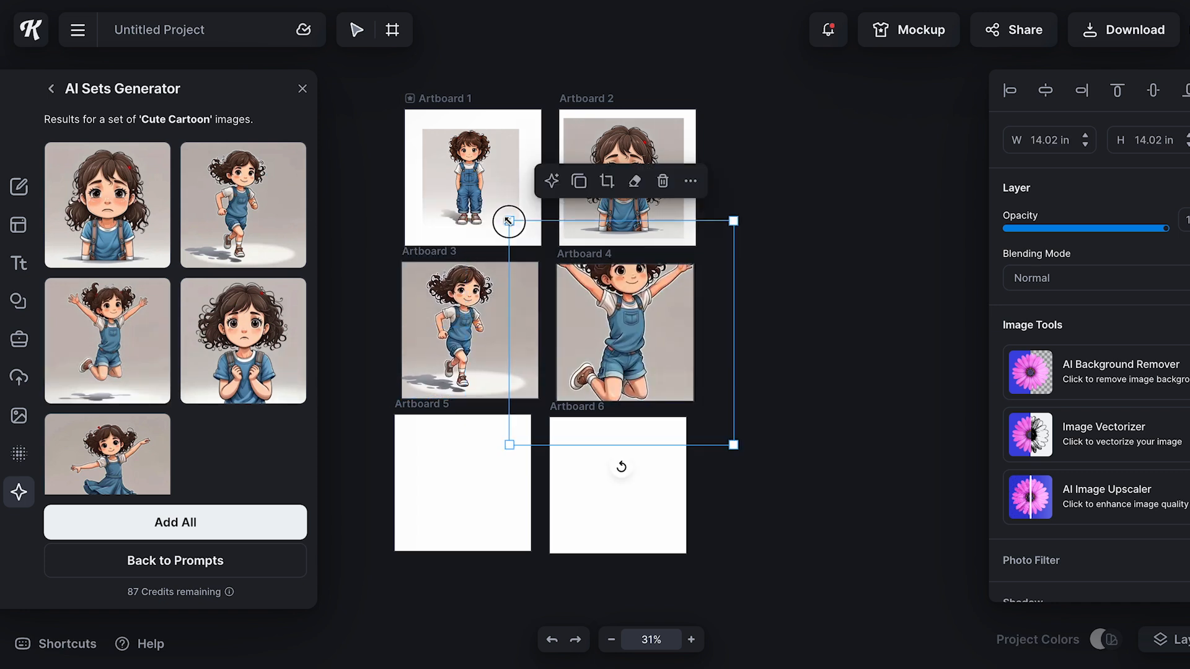
left_click_drag(509, 220, 628, 339)
left_click_drag(693, 383, 631, 326)
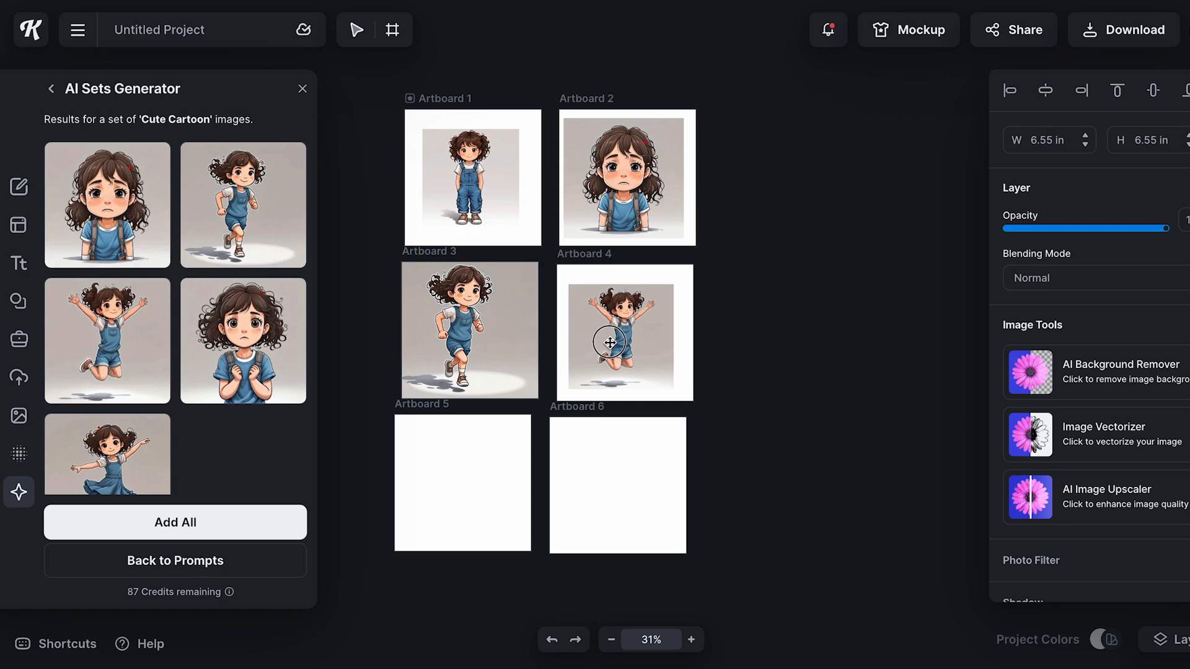
Place the scared girl image on Artboard 5 and the dancing girl image on Artboard 6, scaled to fit the pages
left_click(243, 340)
left_click_drag(608, 369, 486, 464)
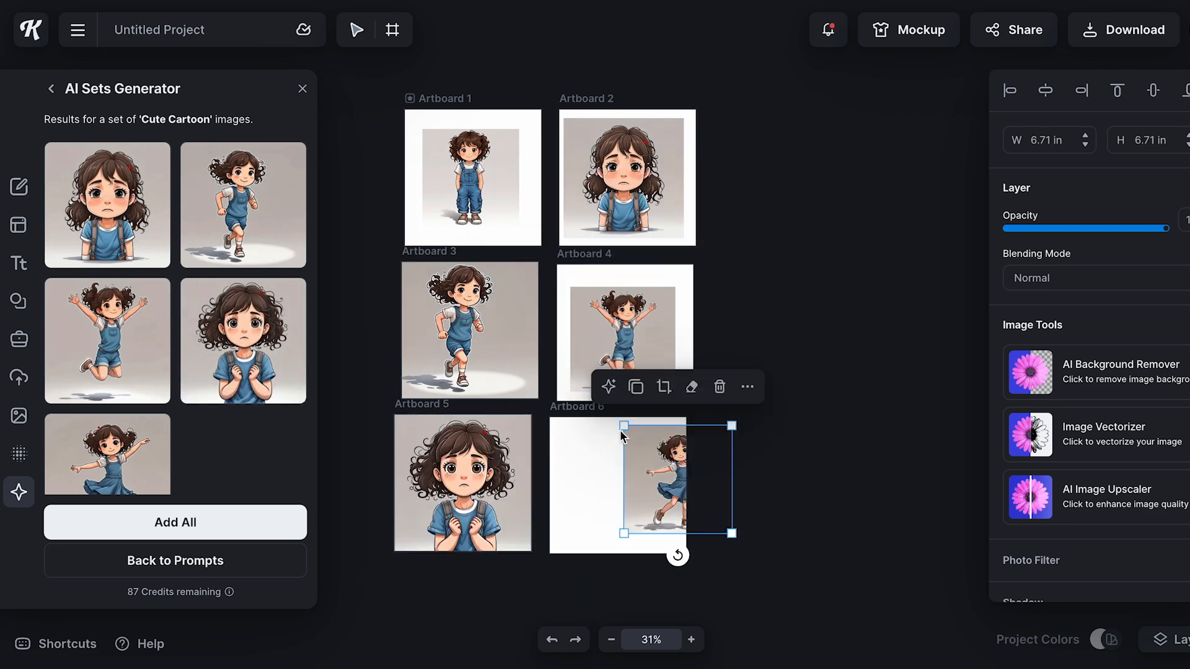
left_click_drag(623, 427, 596, 400)
left_click_drag(657, 476, 614, 502)
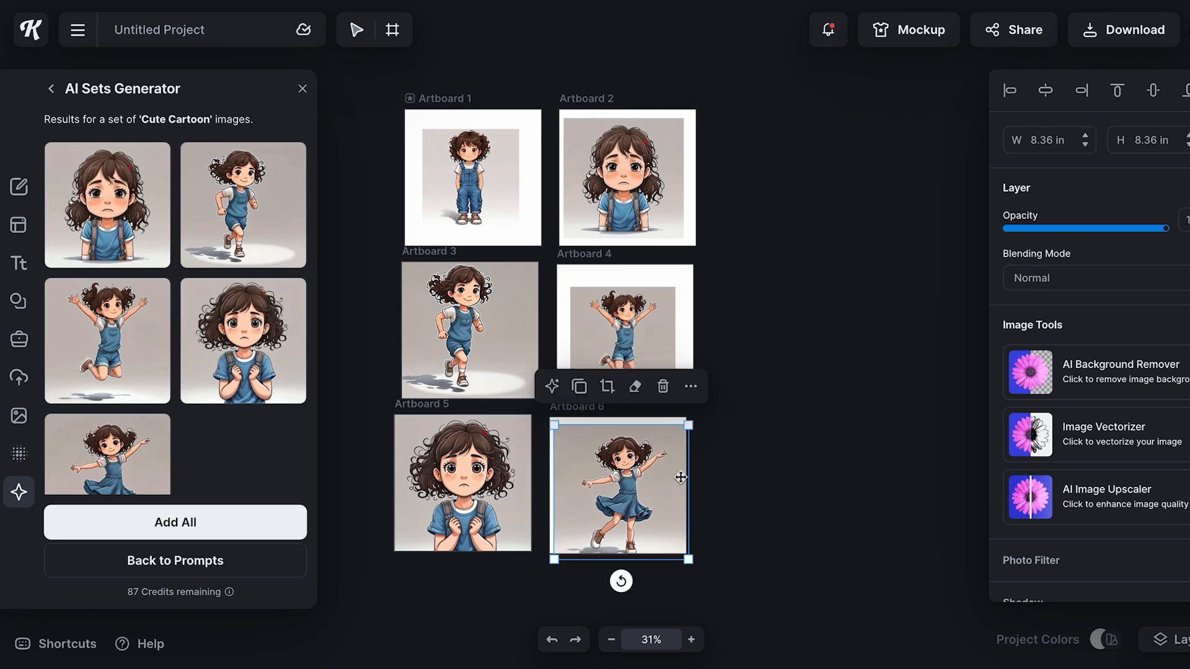
Enlarge the jumping girl on Artboard 4 and the standing girl on Artboard 1, centring the latter at about 7.5 in
left_click(626, 326)
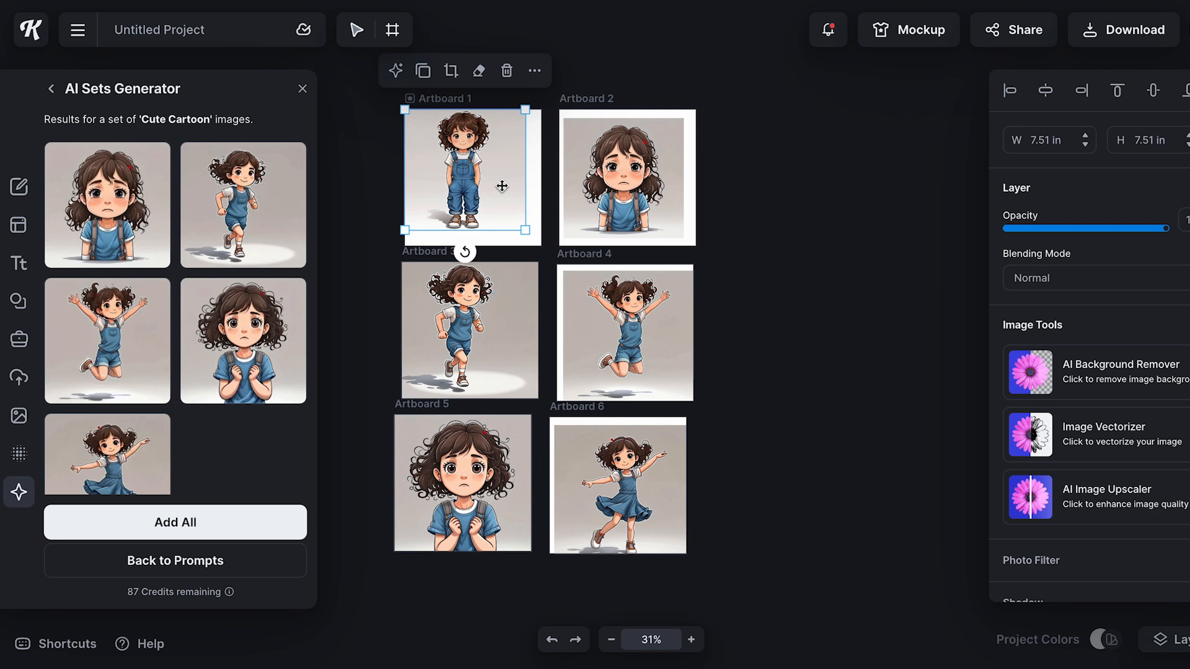
left_click_drag(502, 186, 561, 171)
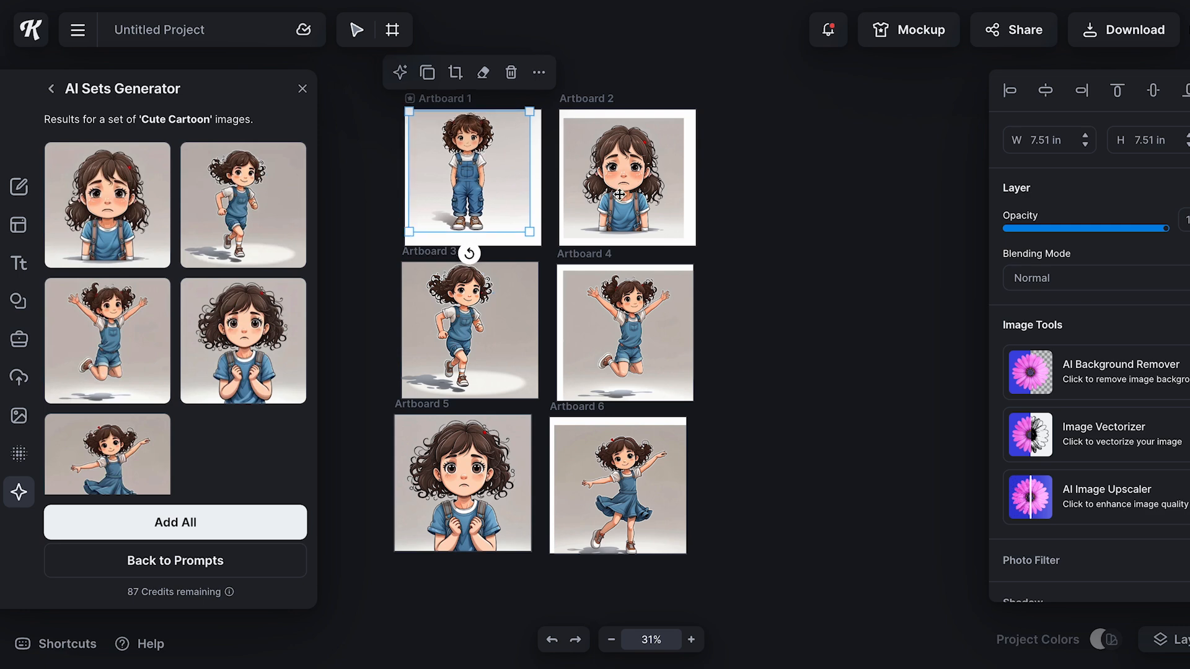
double_click(468, 174)
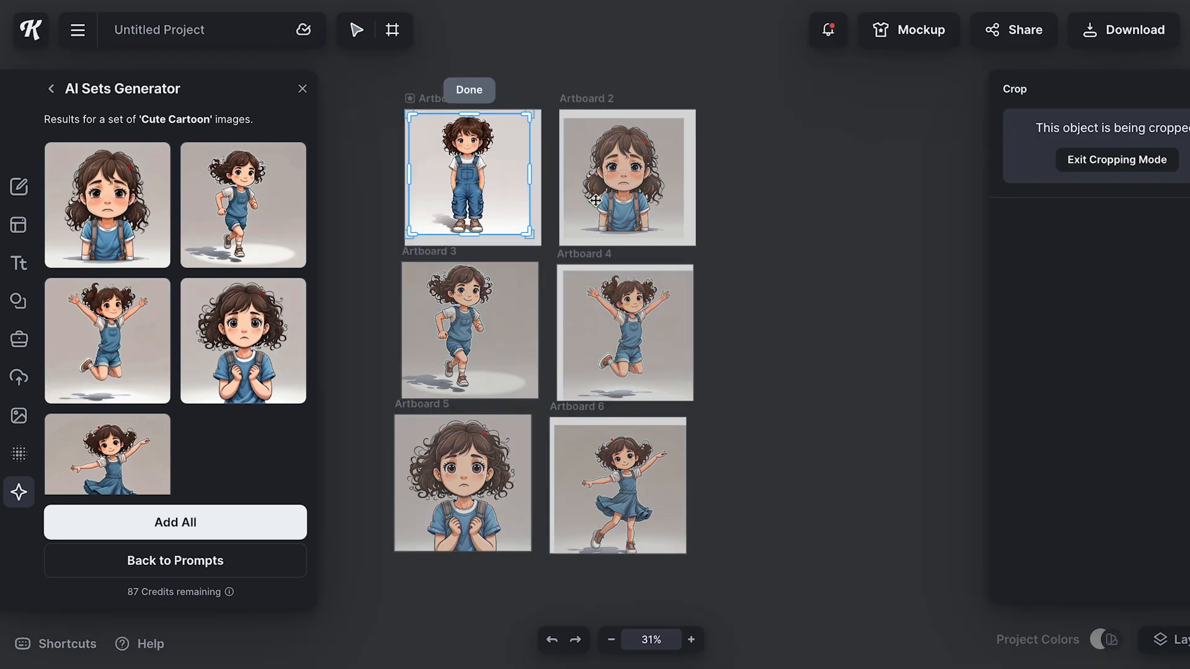
left_click(596, 200)
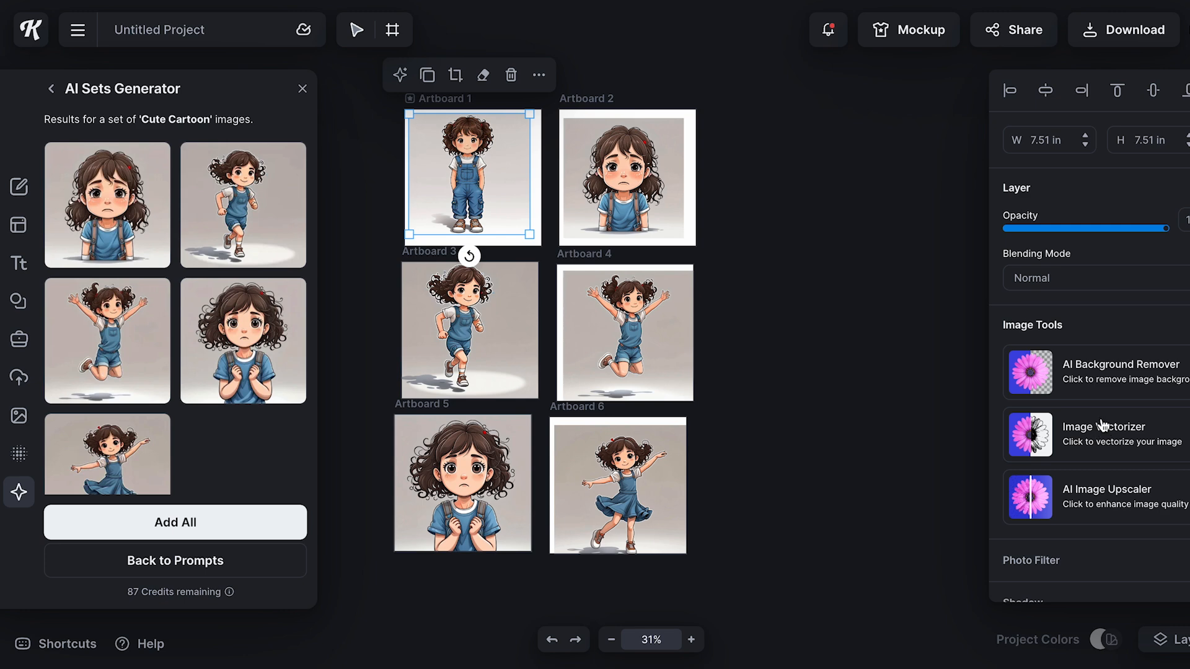
Remove the backgrounds from the standing and crying girls and place both, scaled down, side by side at the top of Artboard 1
left_click(1139, 379)
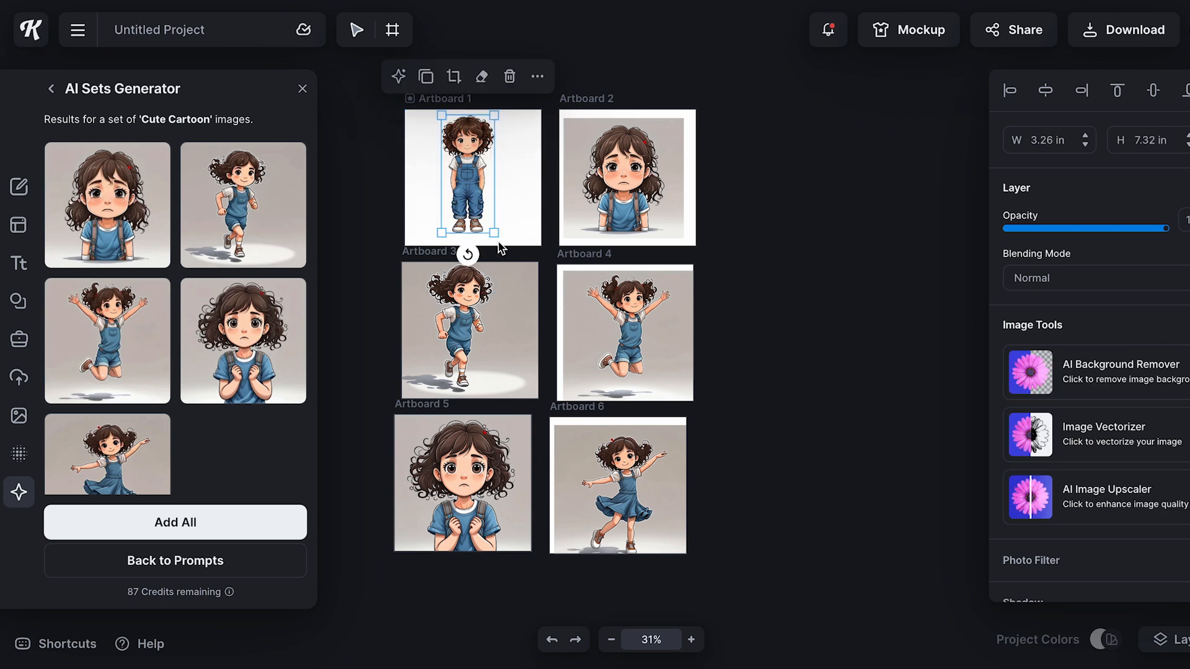
left_click_drag(497, 234, 431, 150)
left_click(644, 158)
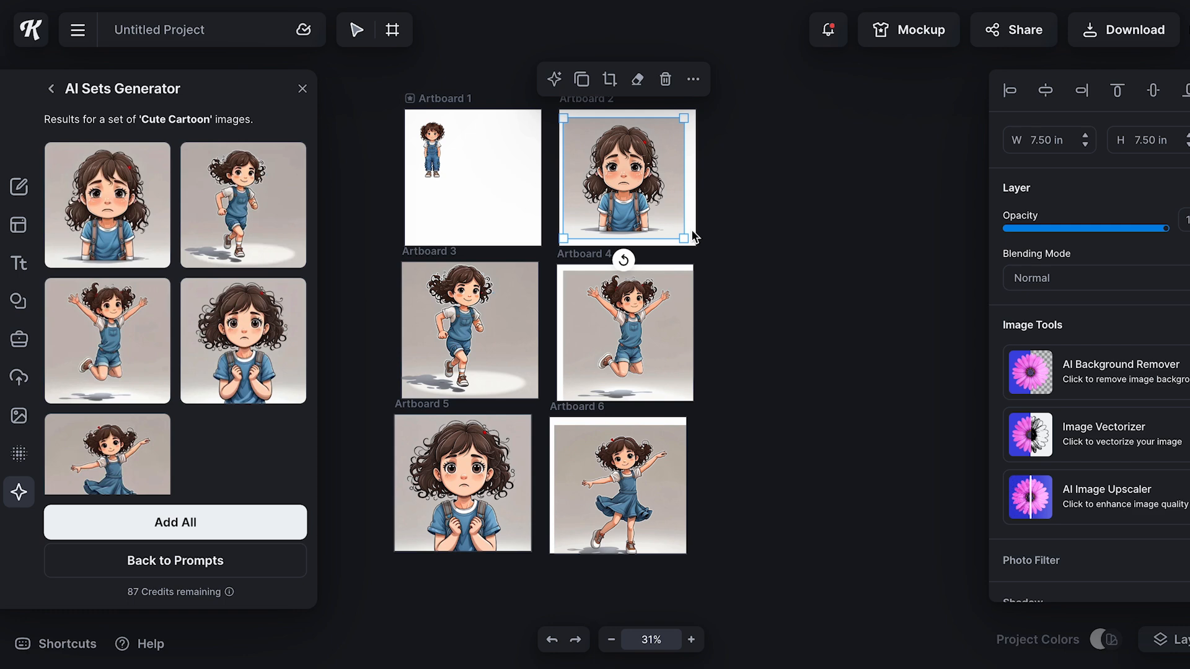
left_click(1060, 388)
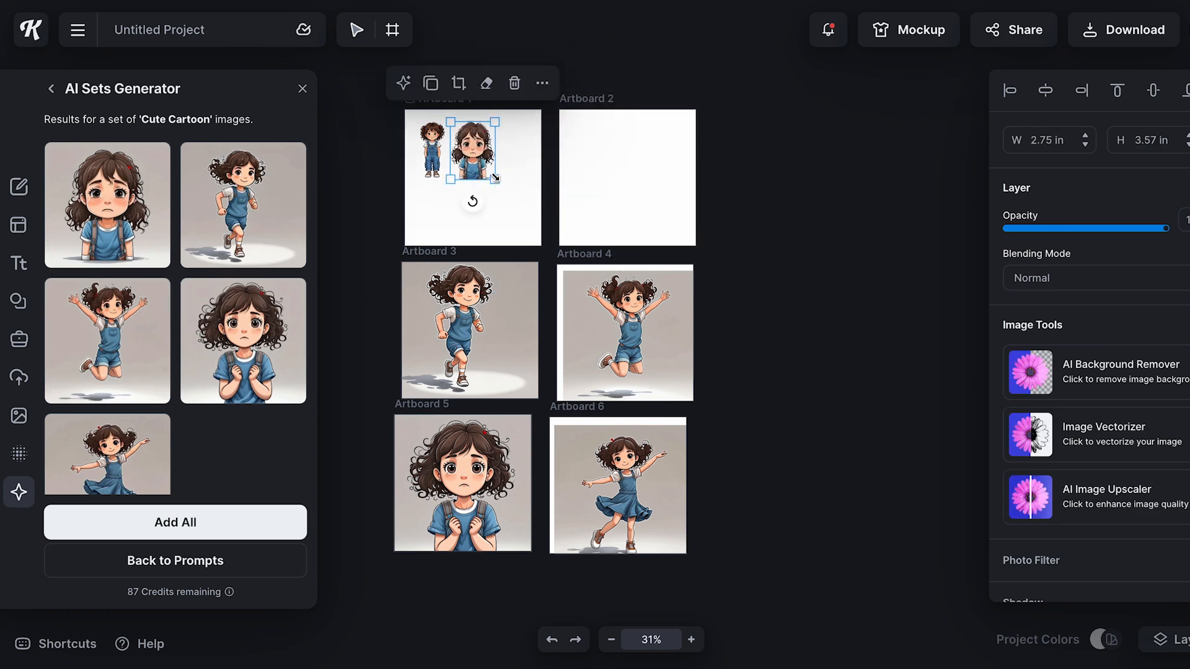
left_click_drag(464, 148, 463, 146)
Remove the running and jumping girls' backgrounds and place them small on Artboard 1, ending the top row and starting the second
left_click(459, 337)
left_click(1103, 379)
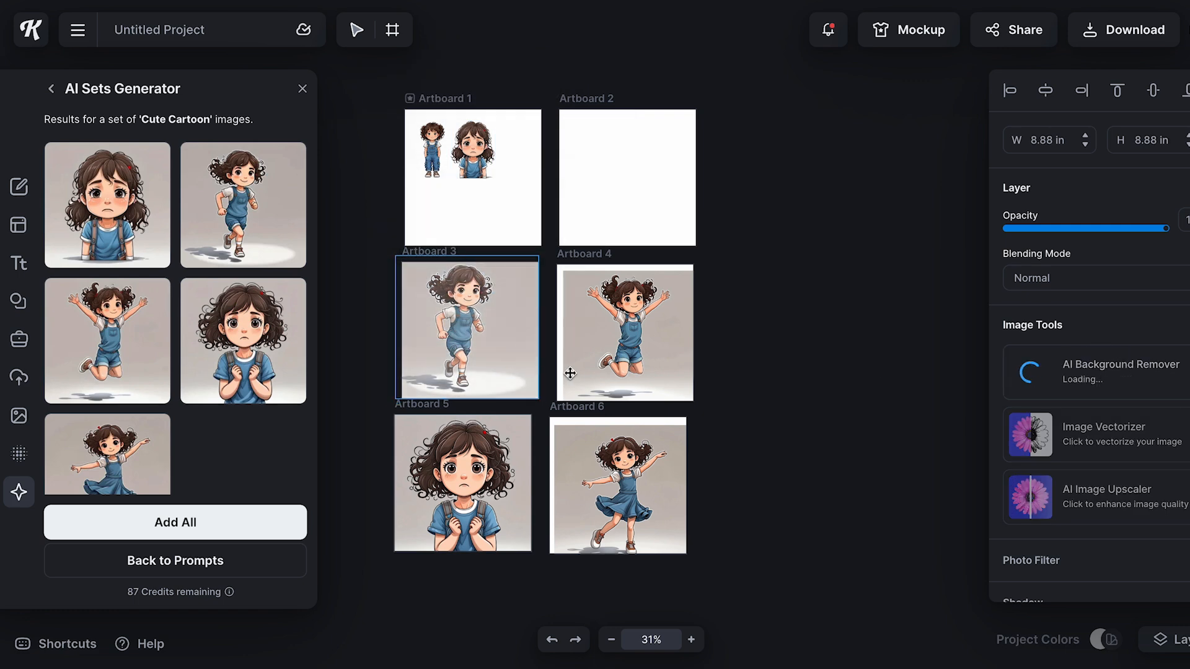
left_click_drag(494, 387, 518, 158)
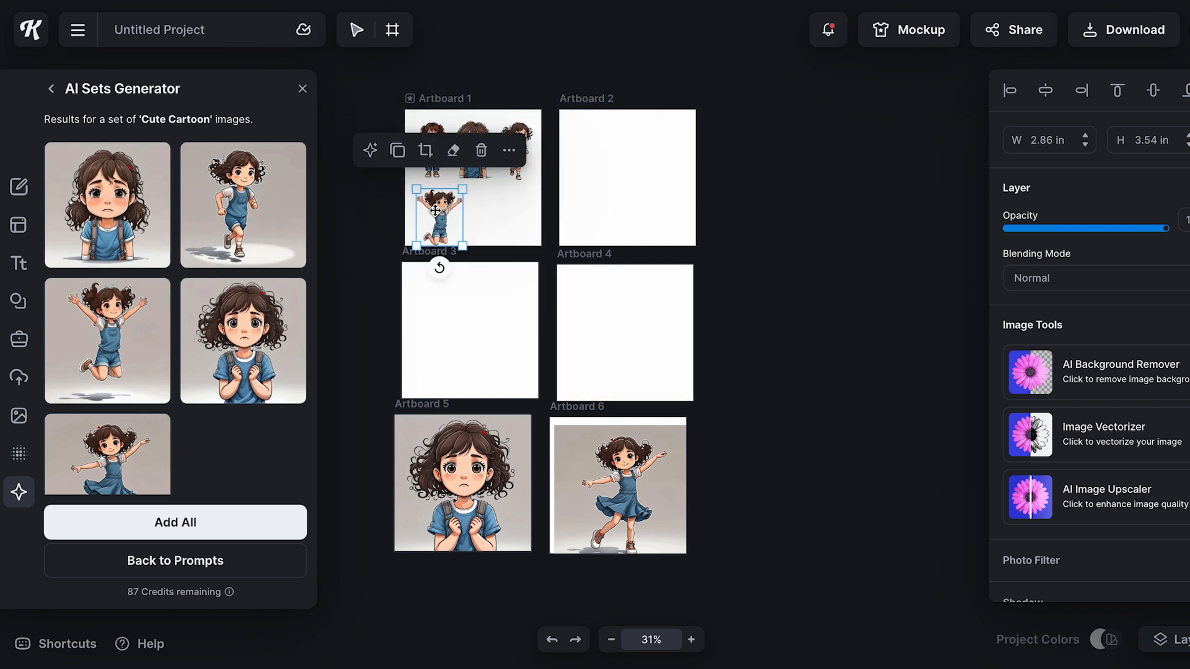
left_click_drag(441, 222, 440, 213)
Remove the scared and dancing girls' backgrounds and place them, scaled down, beside the jumping girl in Artboard 1's second row
left_click(494, 514)
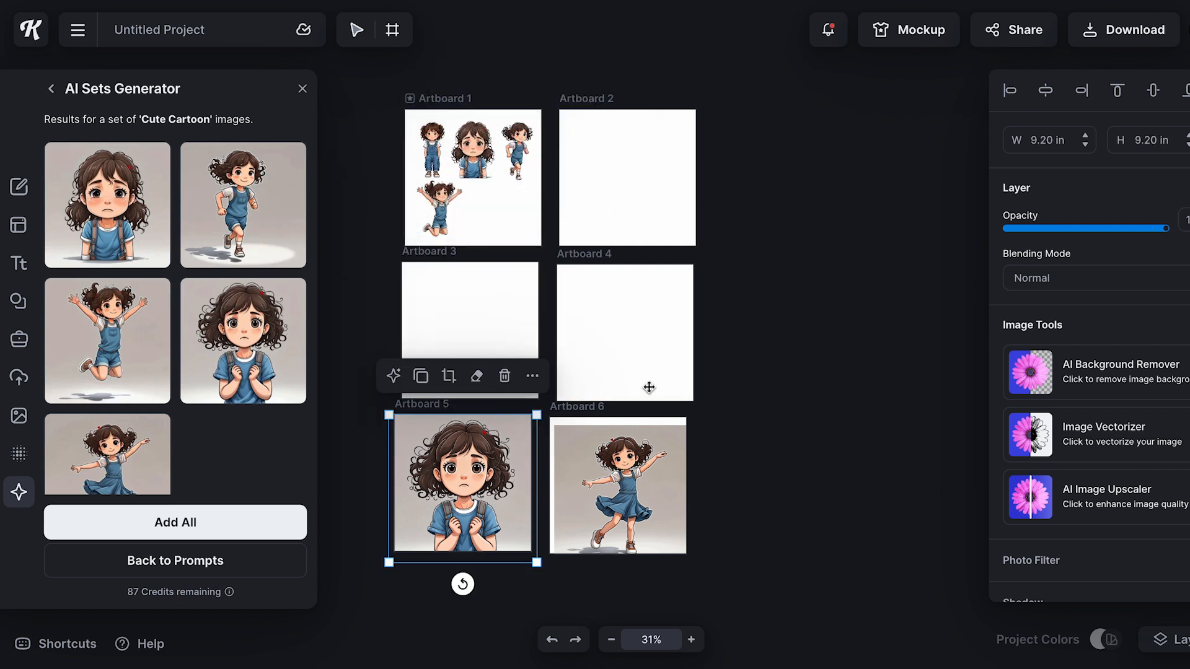
left_click(1041, 376)
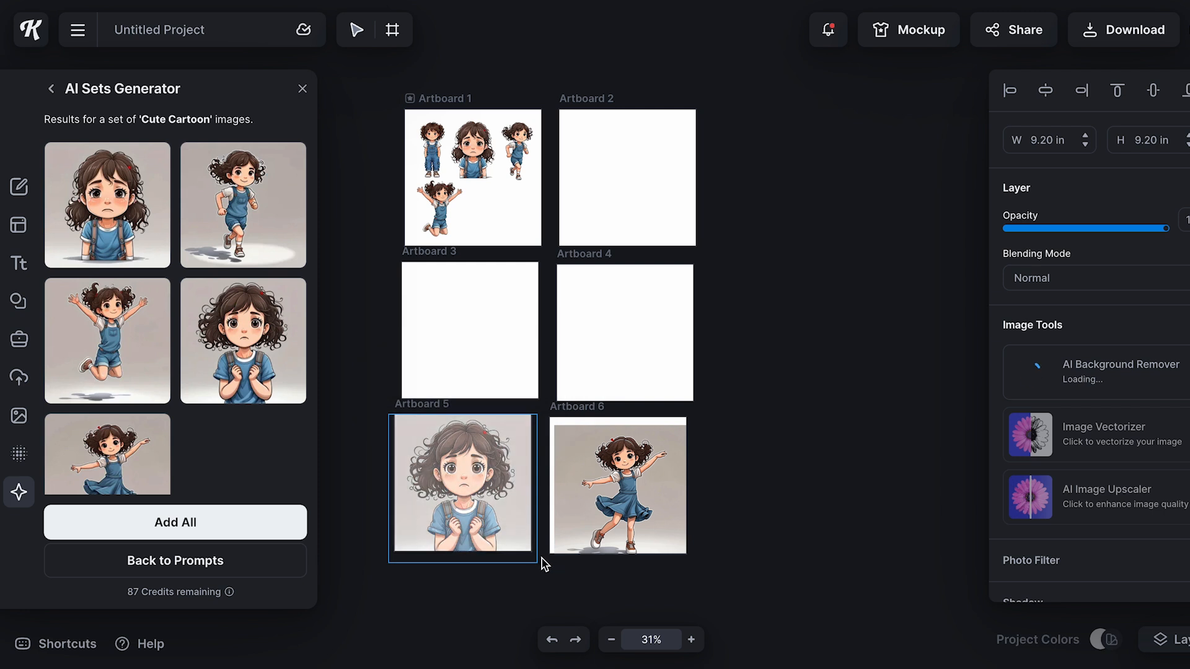
left_click_drag(469, 222, 470, 215)
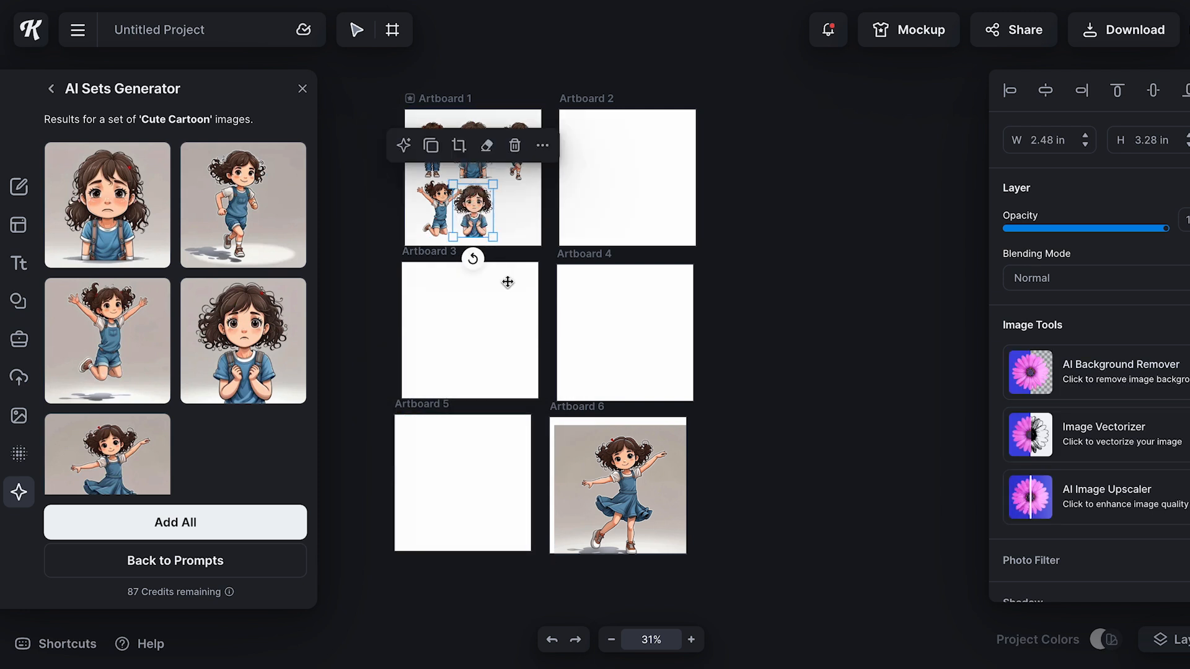
left_click(629, 469)
left_click_drag(611, 463, 517, 183)
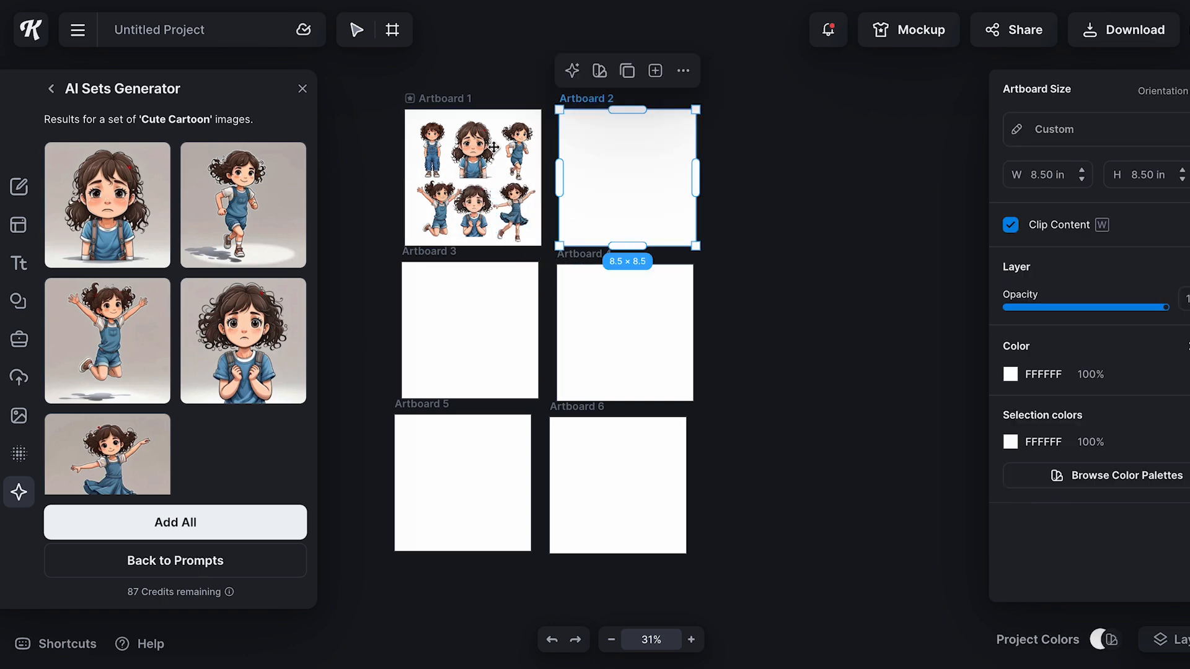
scroll(432, 197, "up", 5)
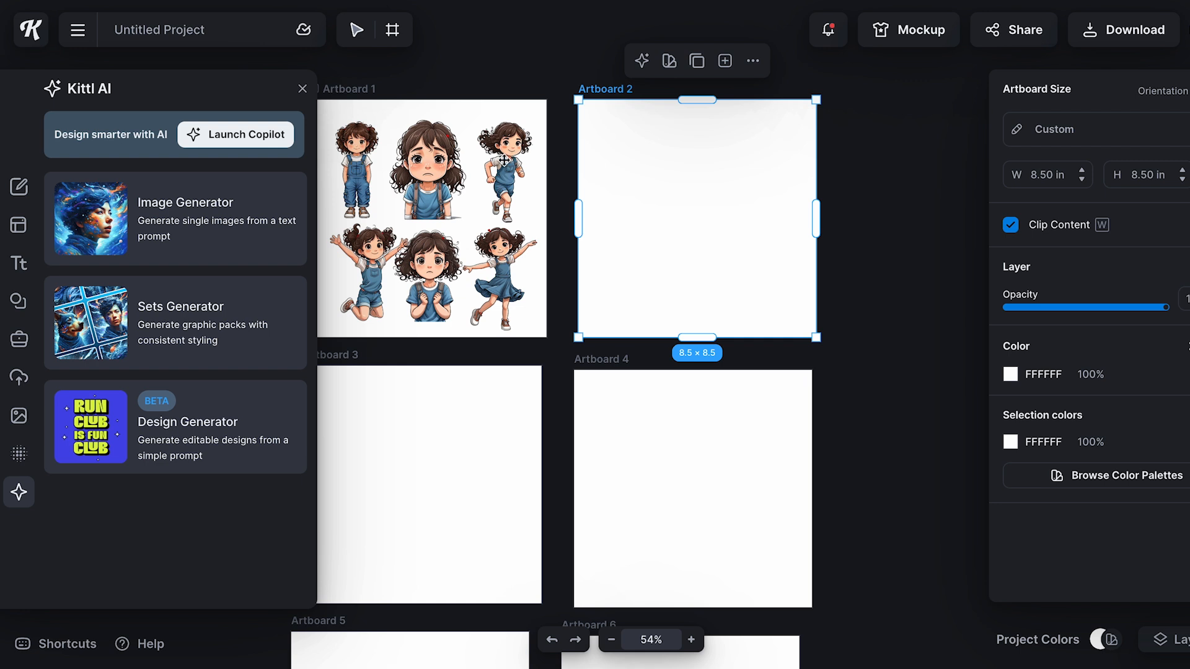
left_click(19, 415)
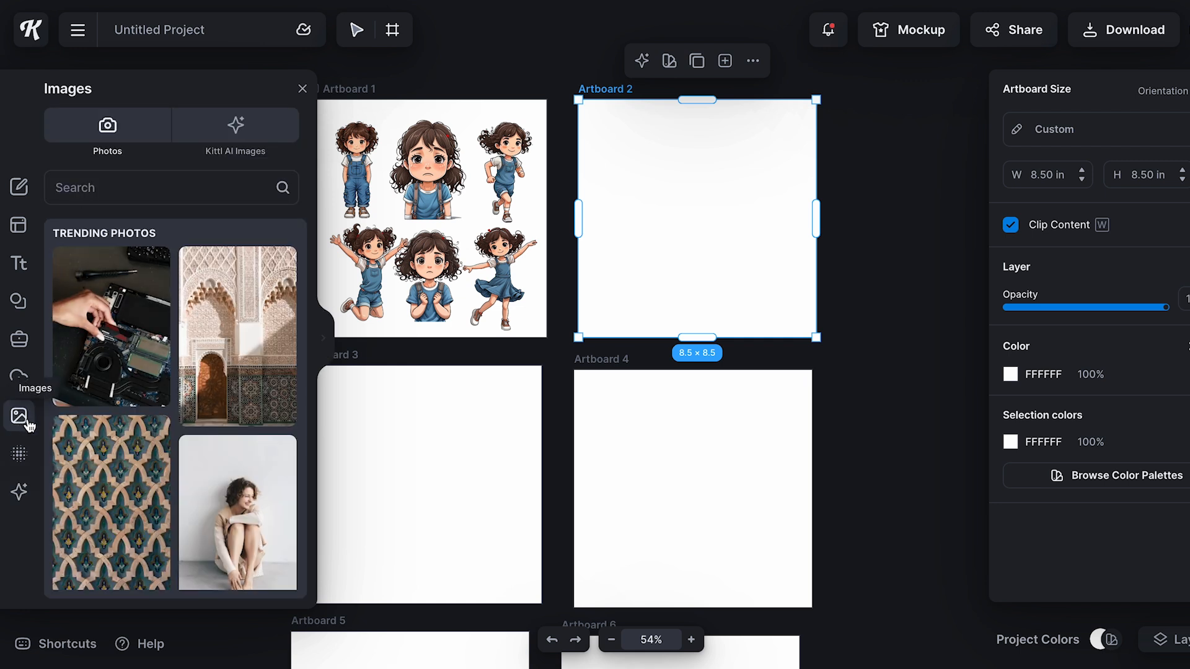
left_click(148, 185)
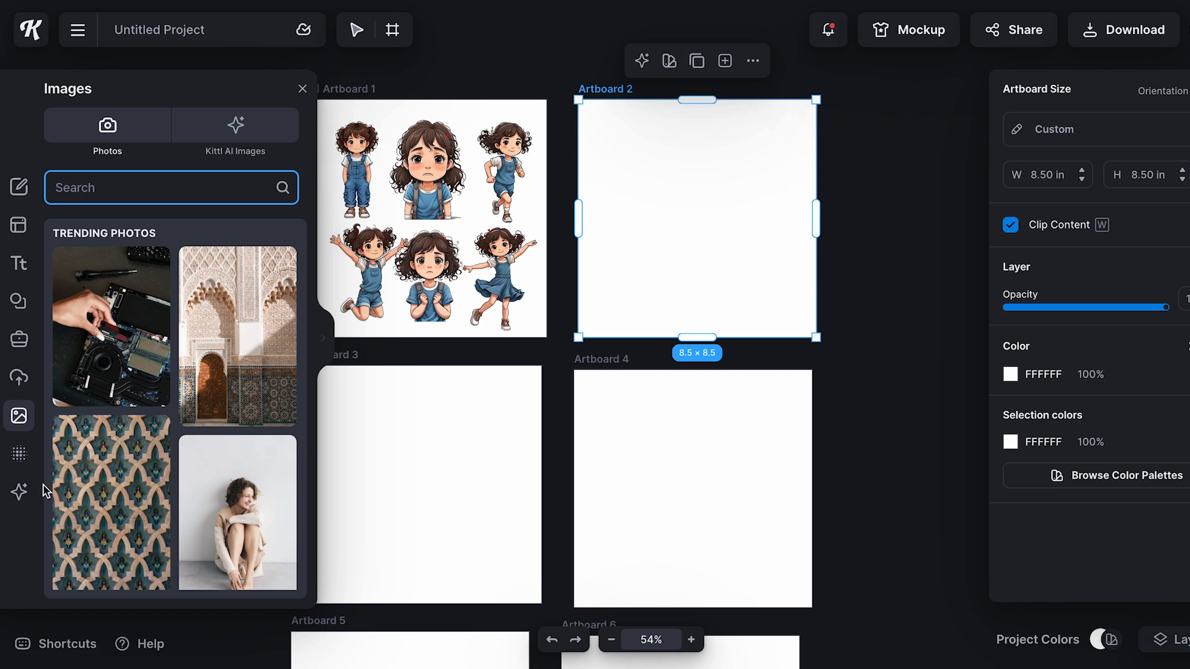
left_click(238, 127)
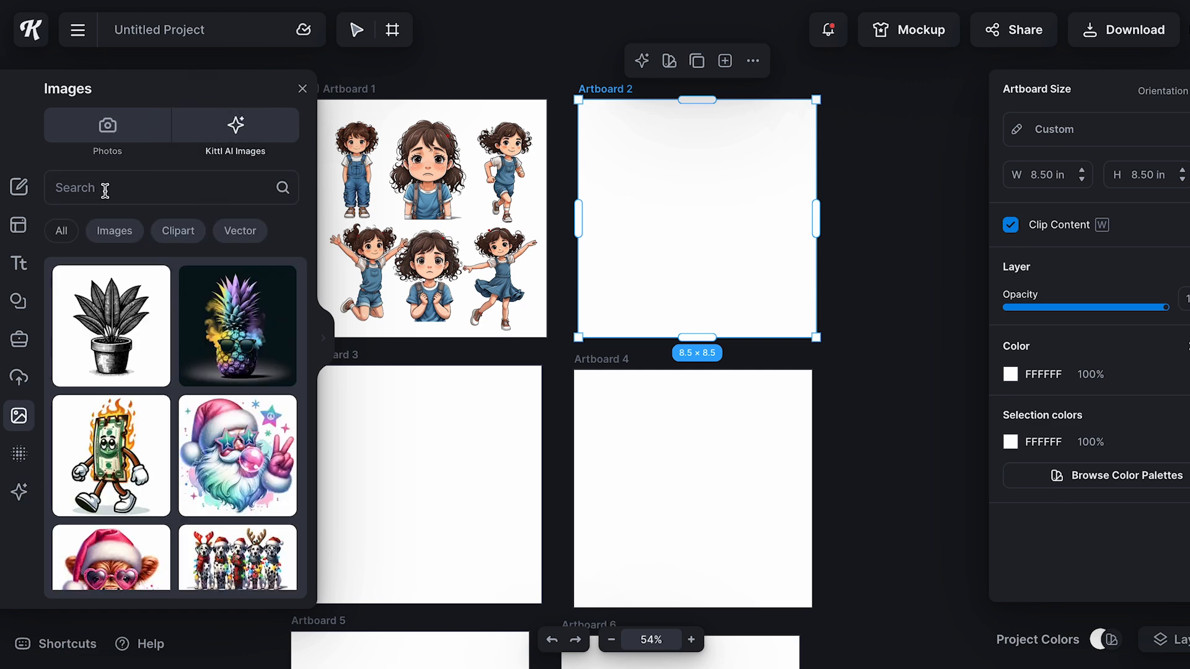
left_click(19, 492)
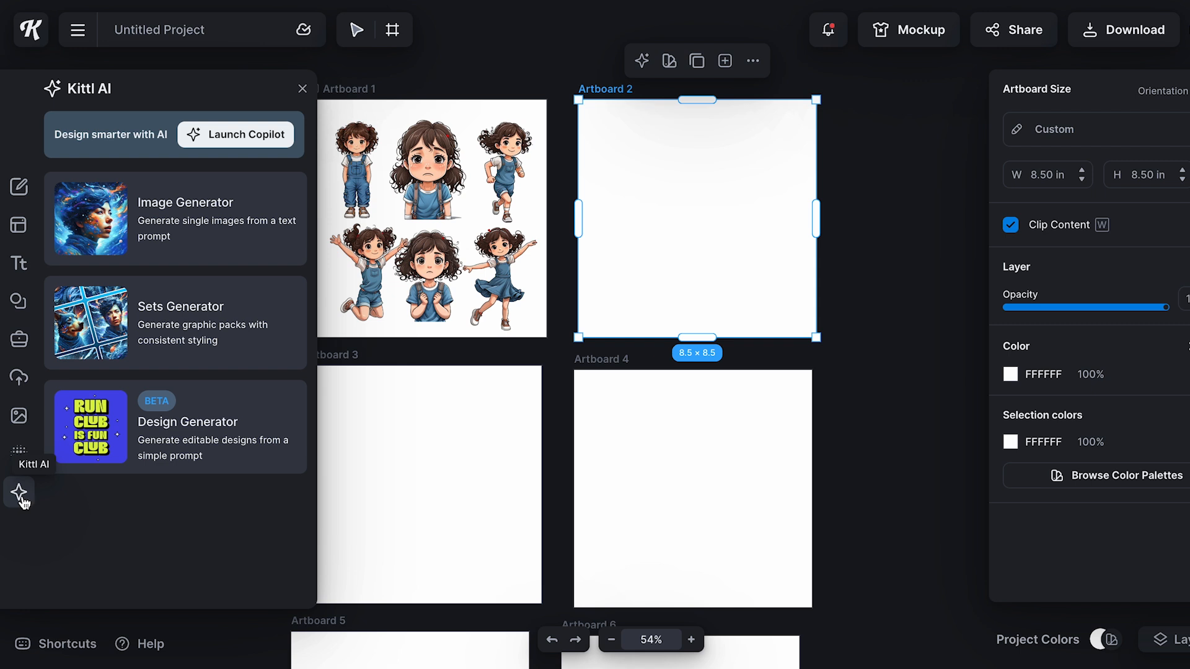
Generate "a small town in the mountains" in the Cartoon clipart style and enlarge the image to about 9.88 in over Artboard 2
left_click(191, 202)
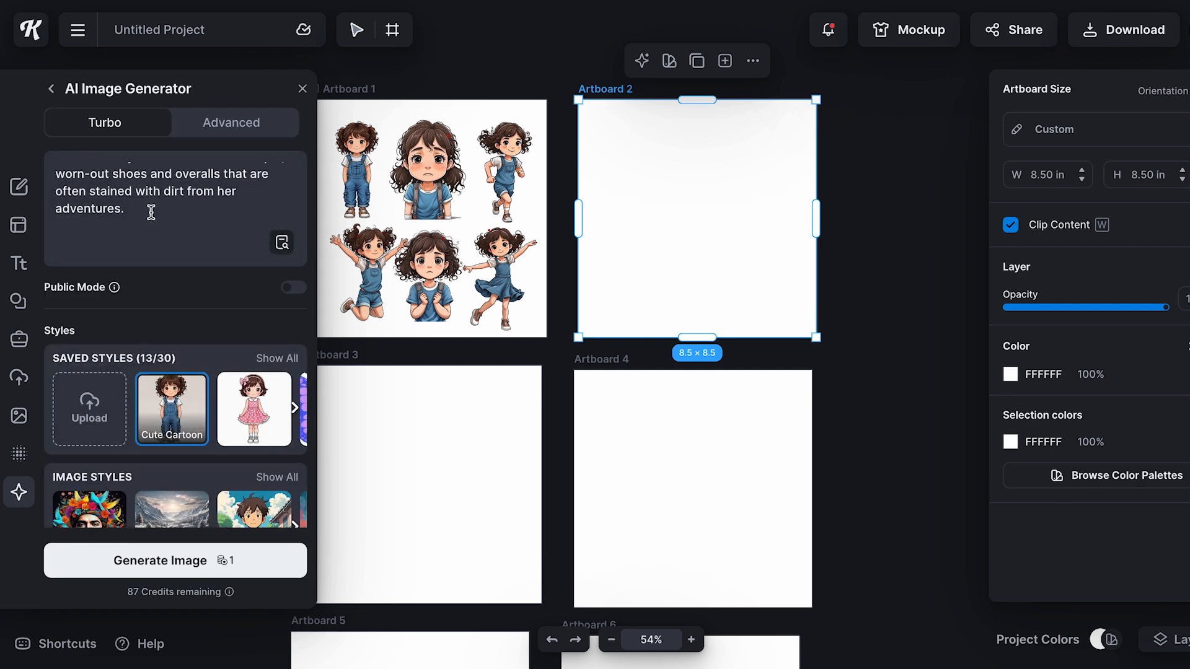
scroll(151, 212, "up", 1)
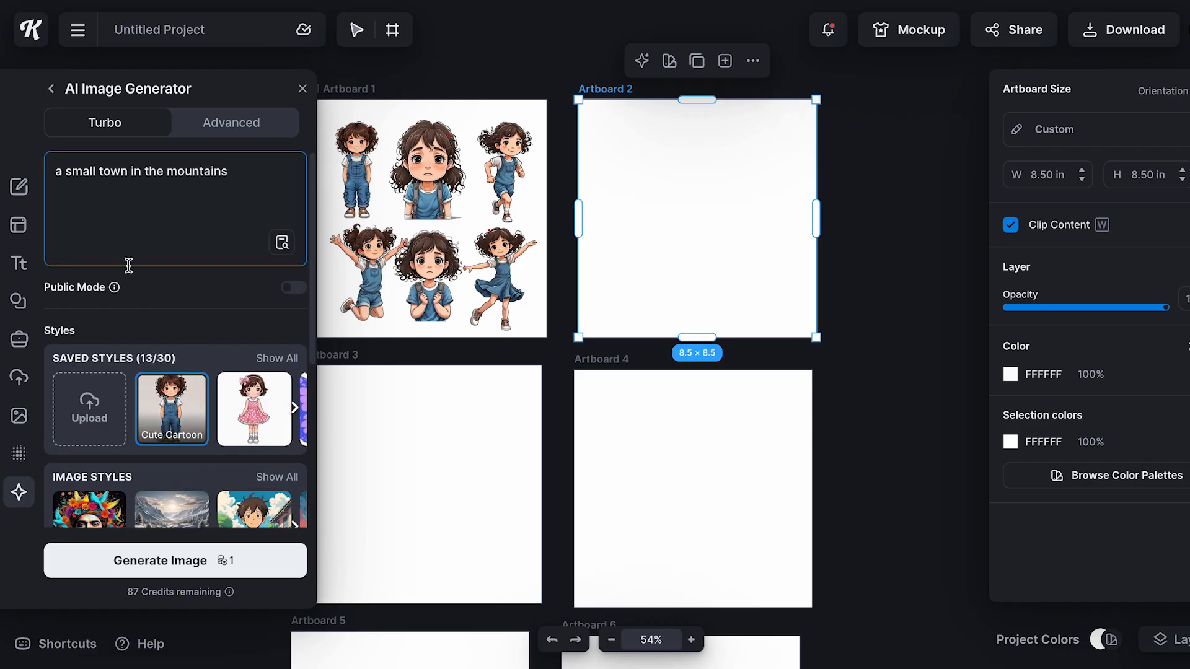
scroll(168, 308, "down", 3)
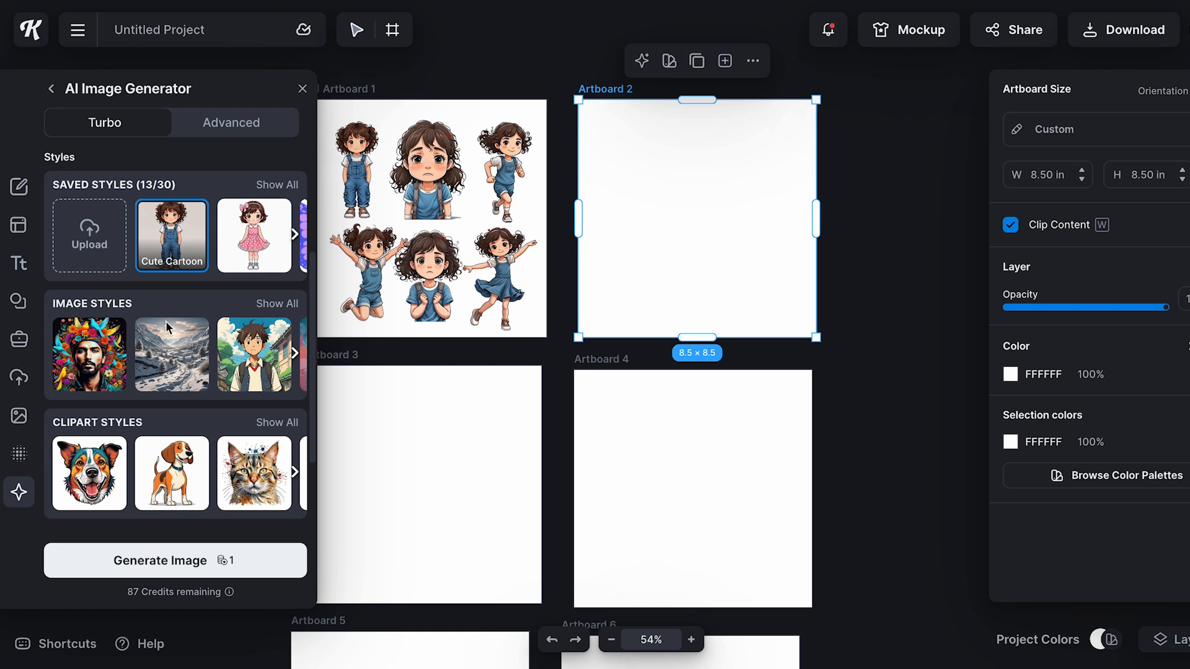
scroll(171, 360, "down", 2)
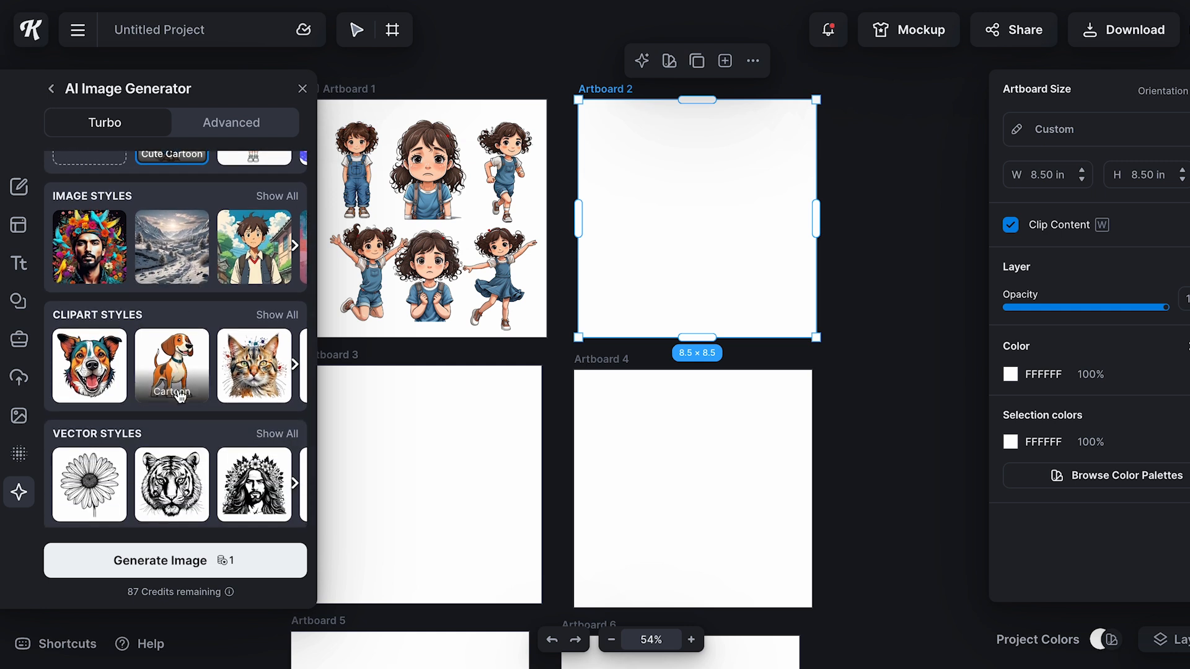
left_click(183, 372)
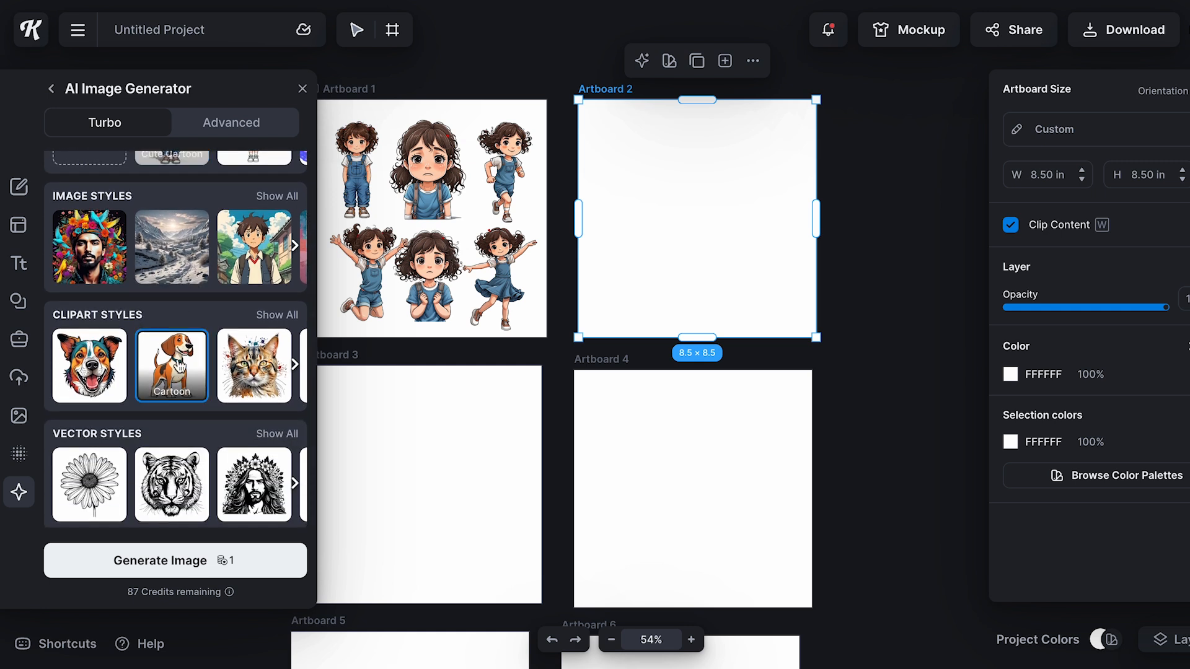
left_click(246, 564)
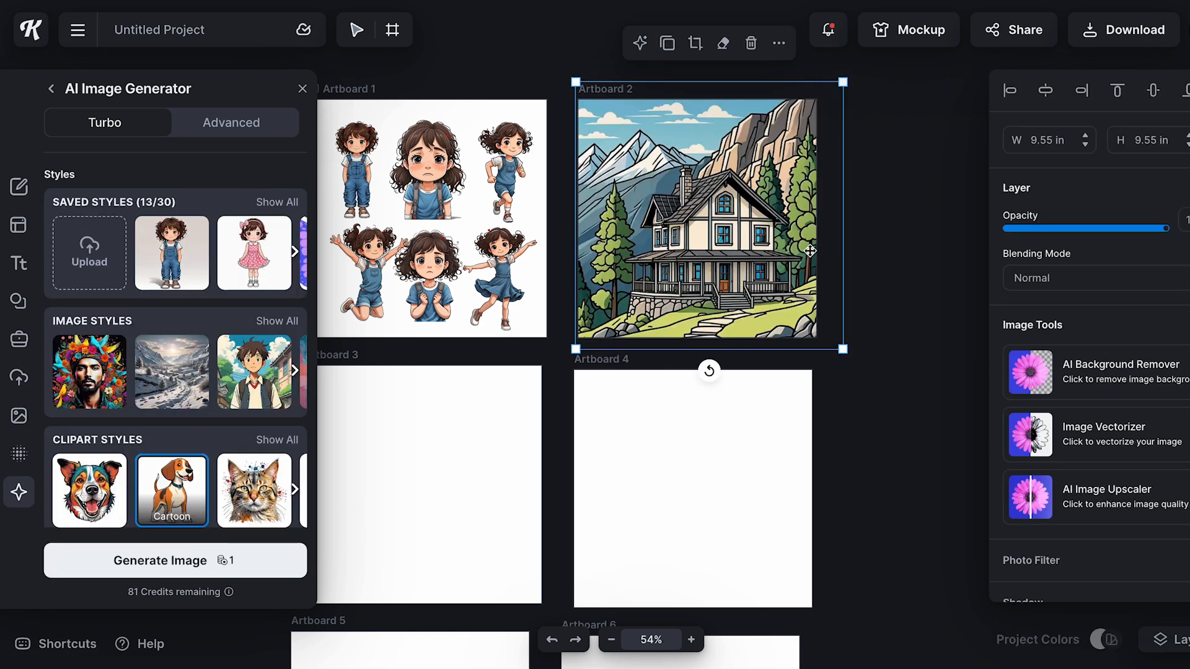
mouse_move(843, 349)
left_mouse_down()
mouse_move(818, 334)
mouse_move(847, 364)
left_mouse_up()
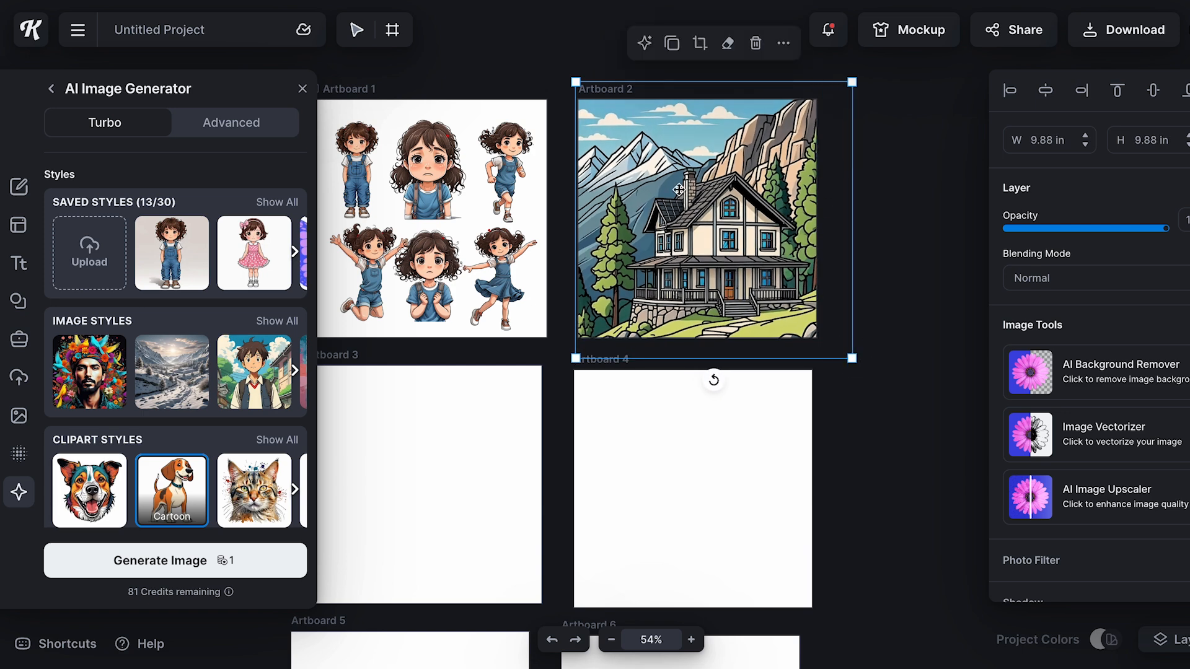
Duplicate the dancing girl and place the copy, scaled down, in front of the house steps on Artboard 2
left_click(501, 295)
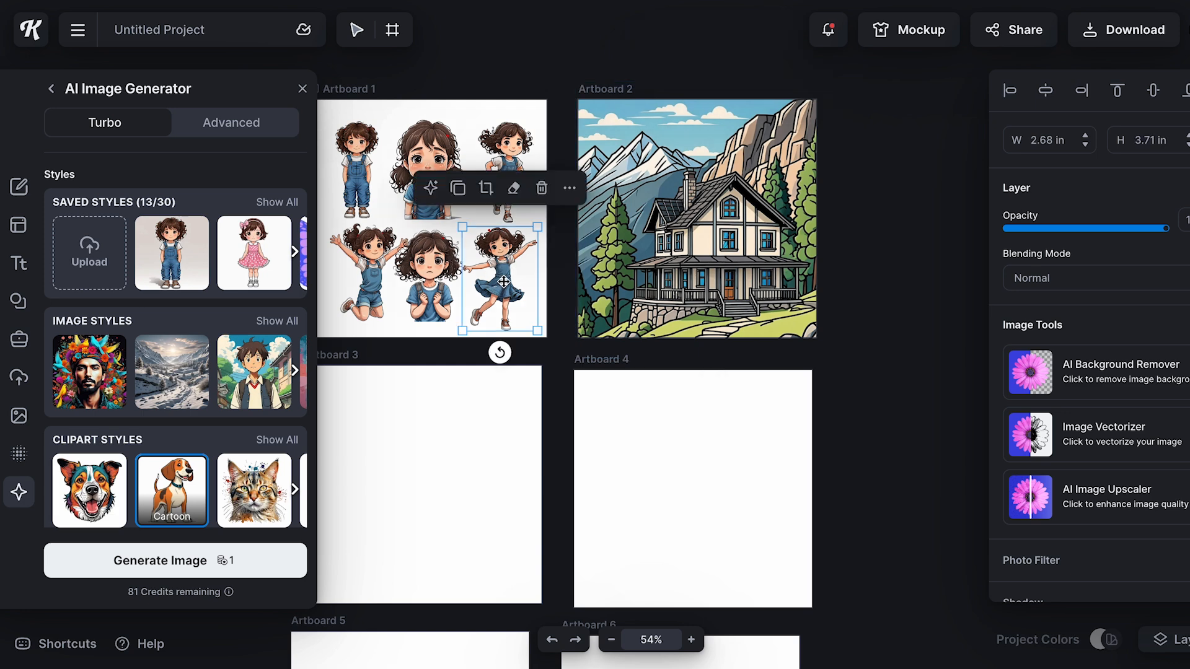
left_click(458, 197)
left_click_drag(494, 276, 637, 274)
left_click_drag(607, 225, 620, 241)
left_click_drag(662, 307, 744, 313)
left_click_drag(706, 257, 718, 270)
left_click(908, 269)
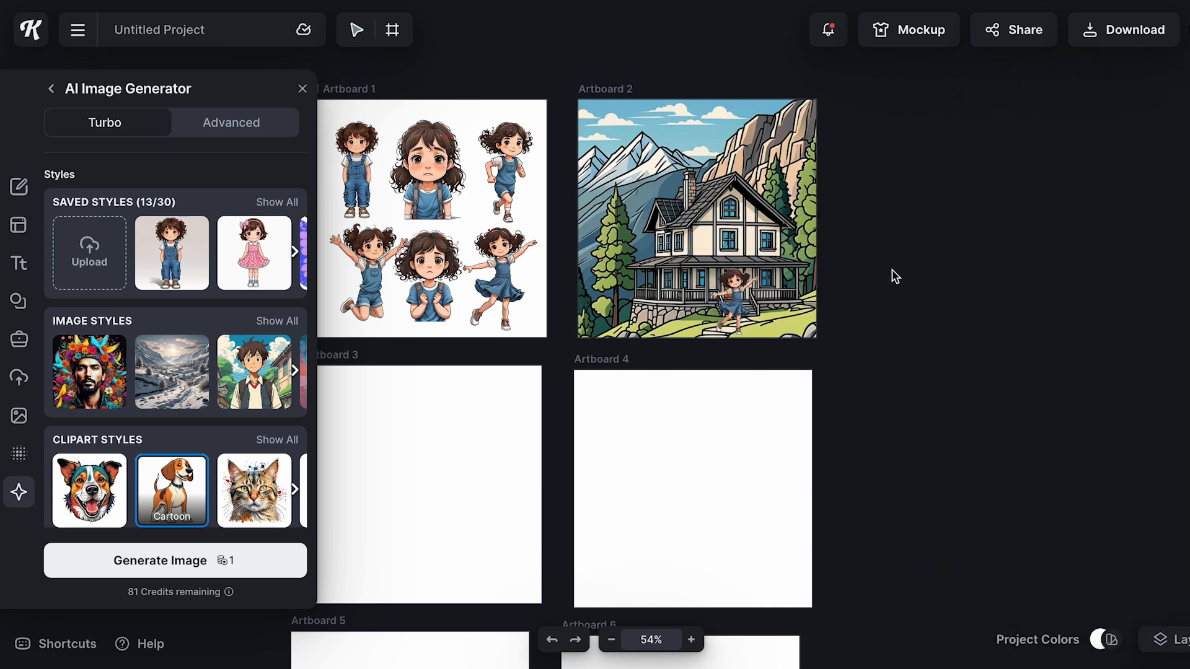
Enlarge the cartoon house background on Artboard 2 and adjust the dancing girl's placement in front of it
left_click(725, 191)
left_click_drag(576, 82, 519, 25)
left_click_drag(730, 277, 784, 233)
left_click(741, 296)
left_click_drag(762, 277, 757, 271)
left_click(884, 287)
Generate a new mountain house image using the Anime image style
scroll(150, 251, "down", 2)
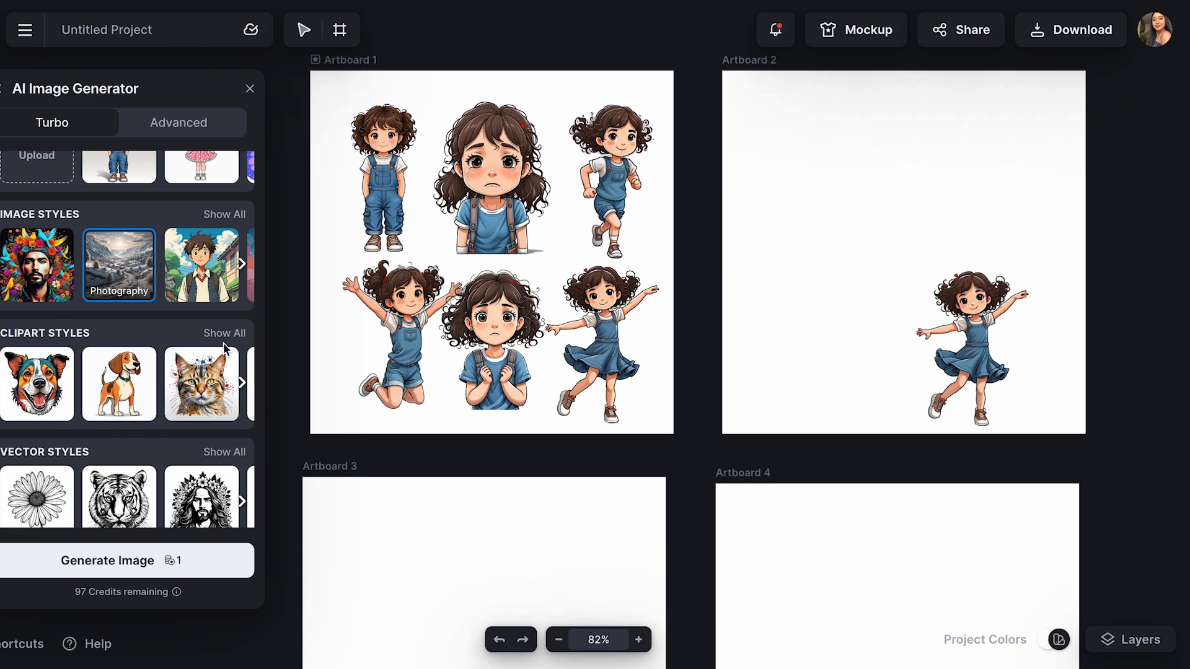
scroll(186, 273, "up", 3)
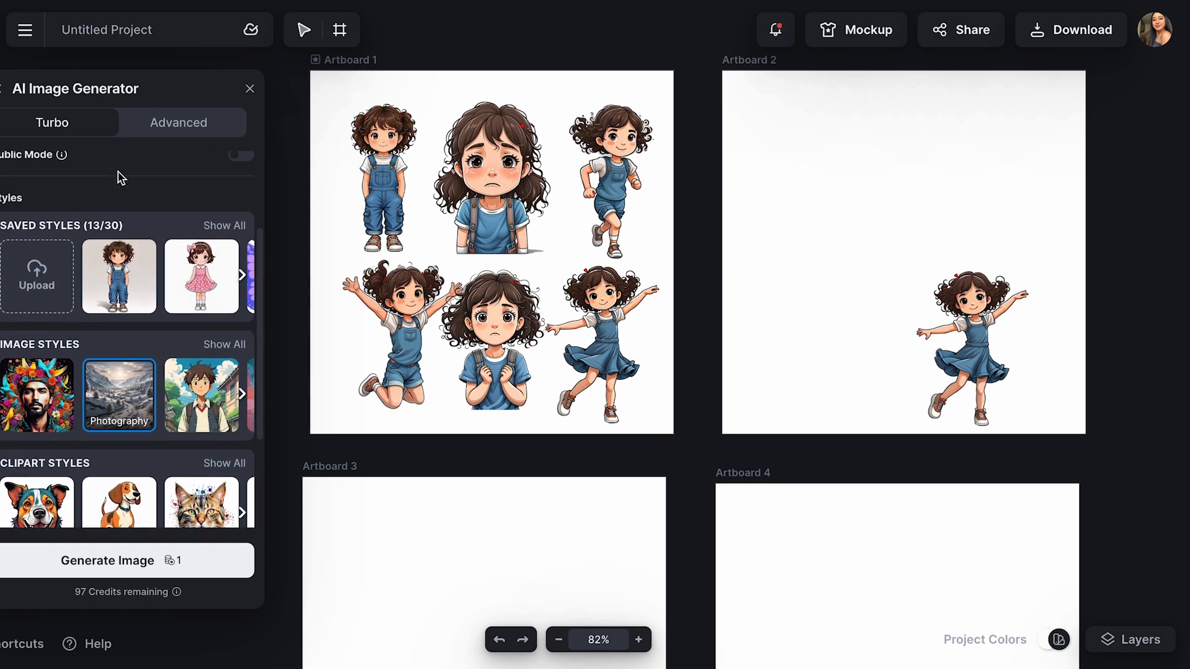
scroll(126, 386, "up", 1)
scroll(126, 385, "down", 2)
left_click(201, 353)
scroll(145, 434, "up", 2)
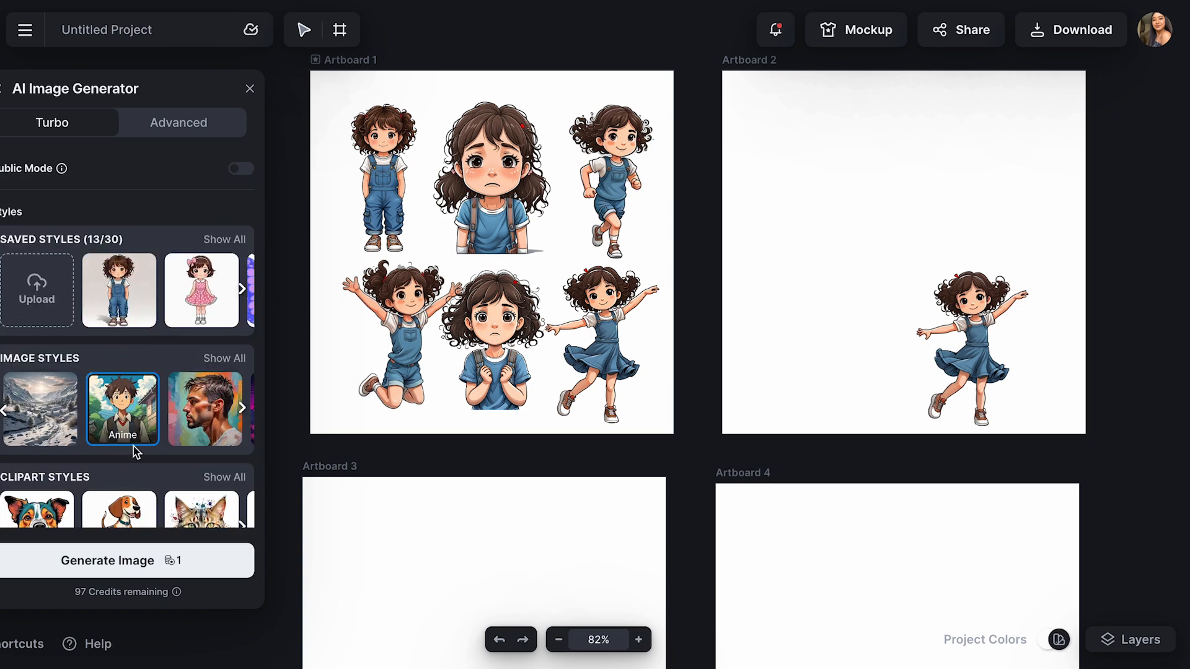
left_click(178, 570)
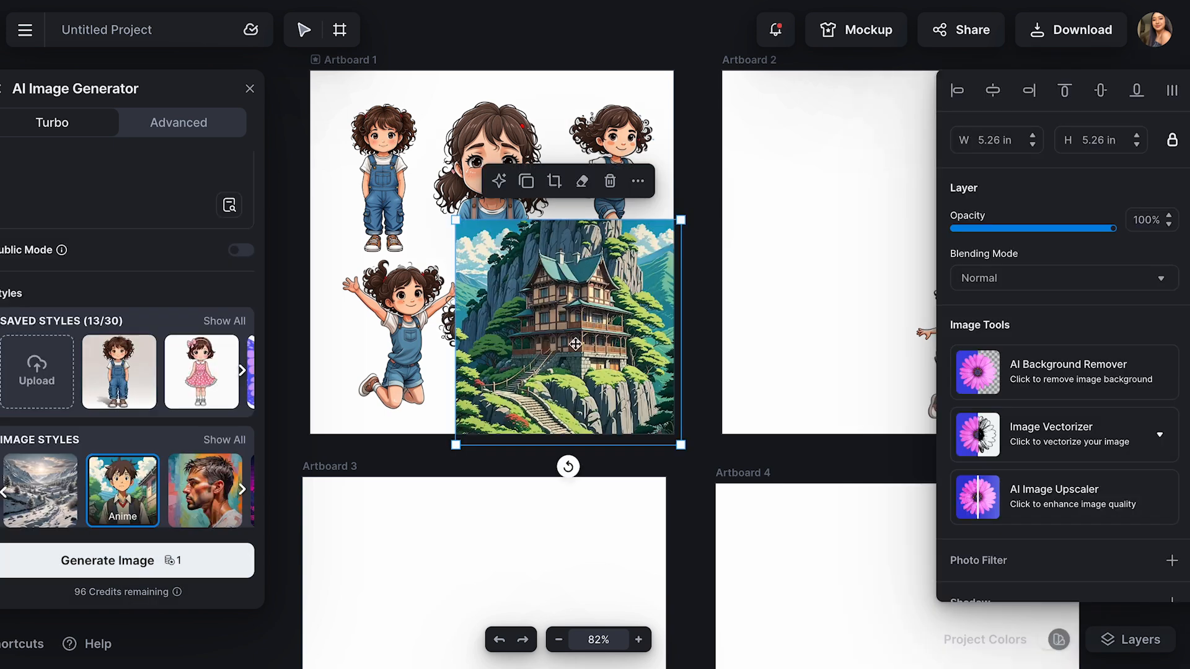
Place the anime mountain house on Artboard 2, enlarged to about 10.08 in to cover it, and send it to the back
left_click_drag(583, 337, 833, 219)
scroll(819, 278, "right", 1)
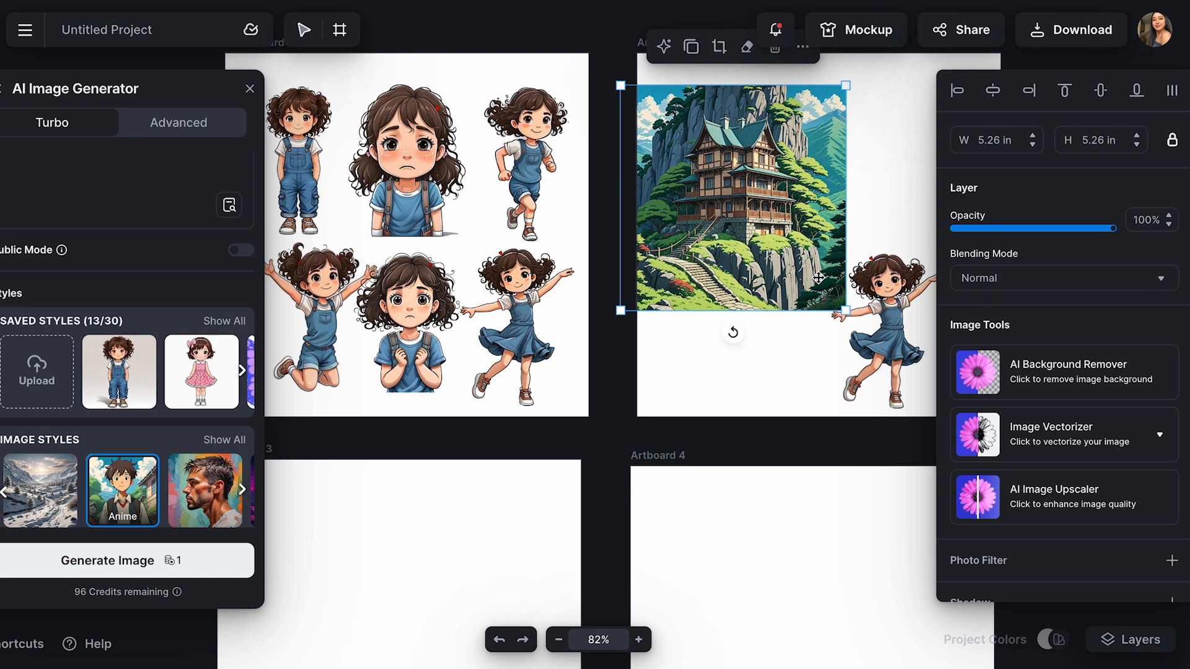
left_click_drag(845, 310, 1060, 504)
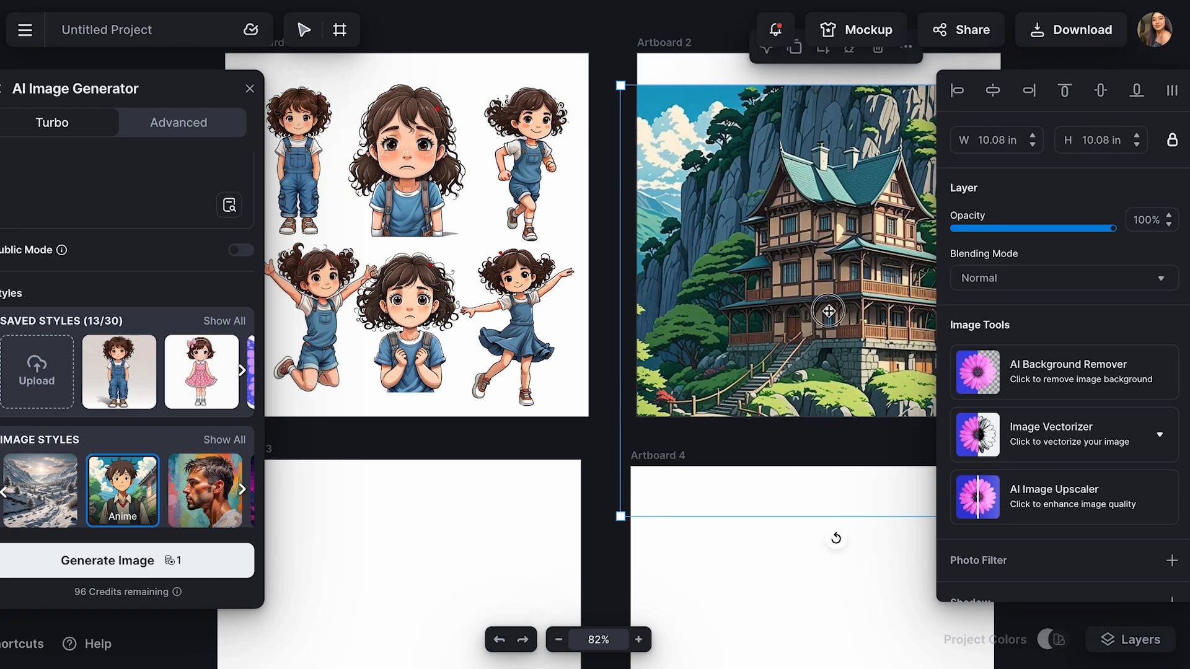
left_click_drag(825, 311, 805, 248)
scroll(825, 232, "right", 2)
scroll(805, 272, "down", 3)
left_click(811, 58)
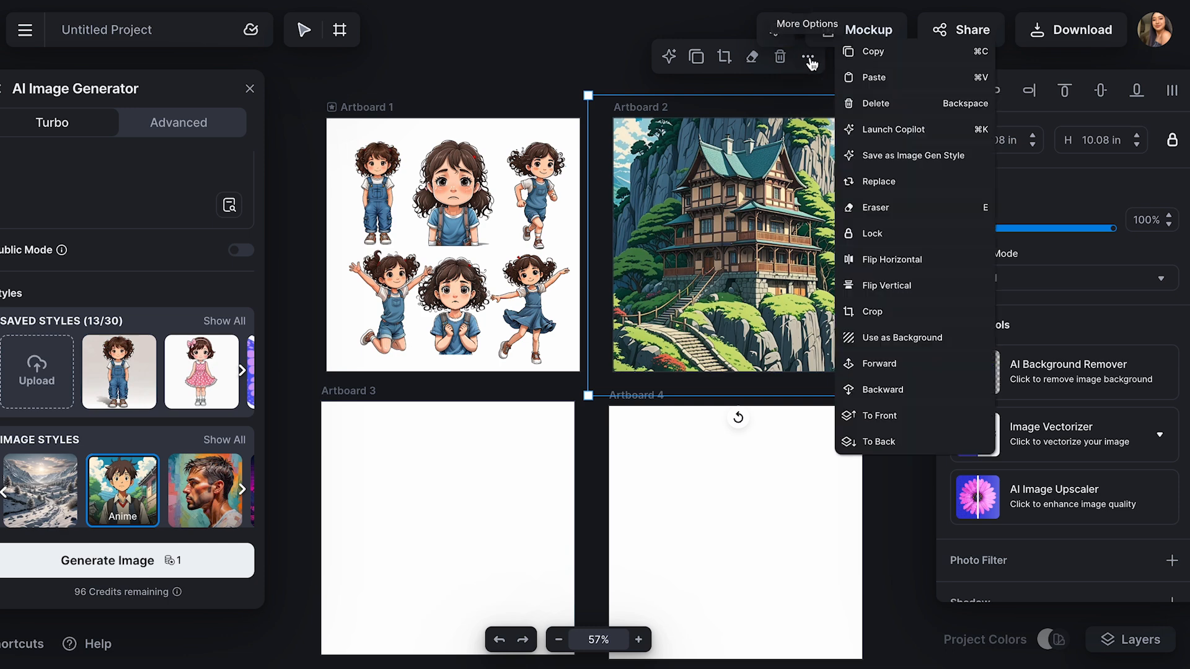
left_click(892, 444)
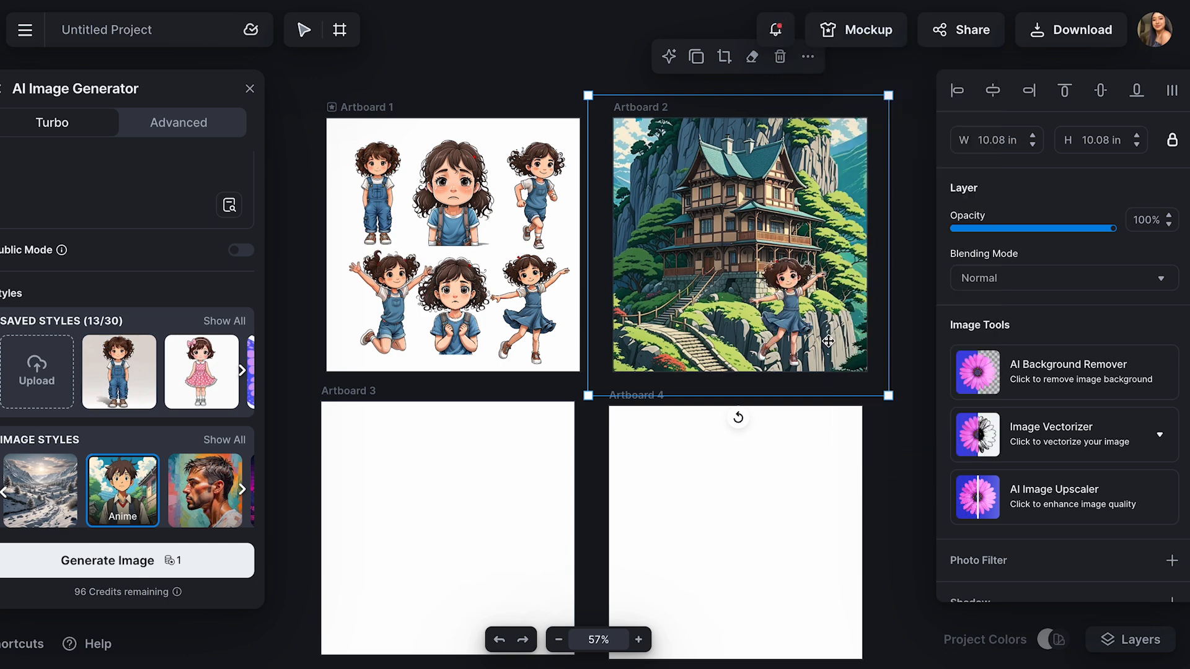
Try the dancing girl at about 1.48 x 2.05 in beside the stairs on Artboard 2, and delete her
left_click_drag(790, 321, 725, 313)
left_click_drag(683, 250, 670, 302)
scroll(669, 301, "up", 3)
scroll(669, 301, "right", 3)
scroll(587, 279, "down", 3)
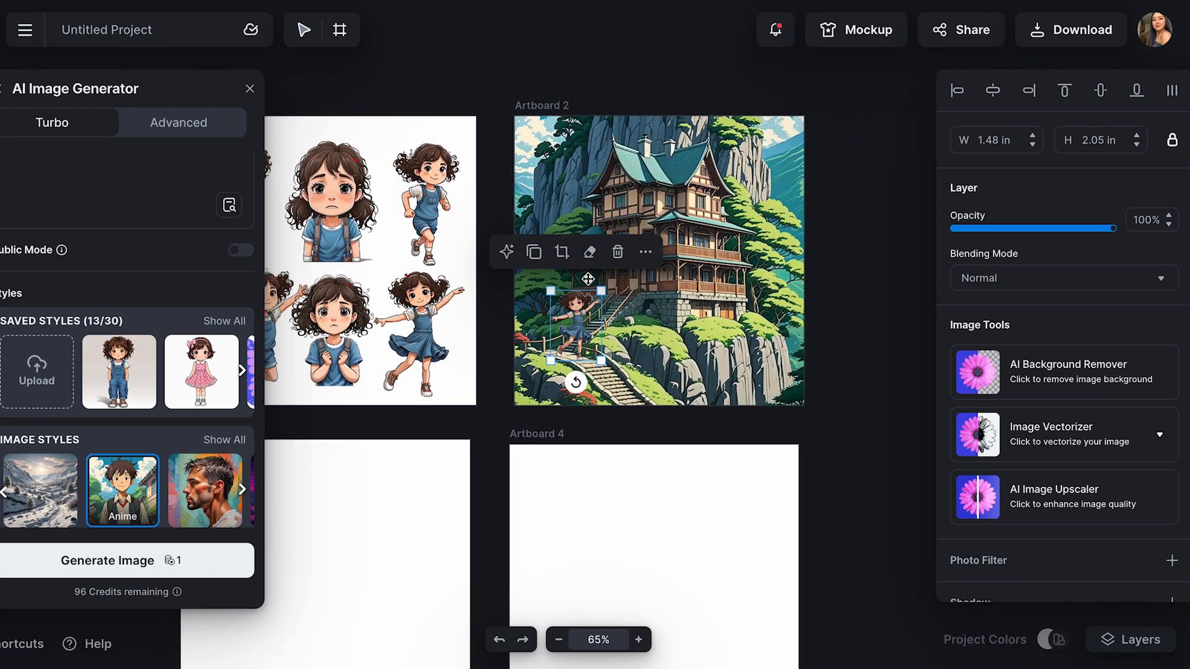
left_click(618, 252)
Duplicate the running girl and try the copy, scaled down, beside the stairs on Artboard 2
left_click(429, 204)
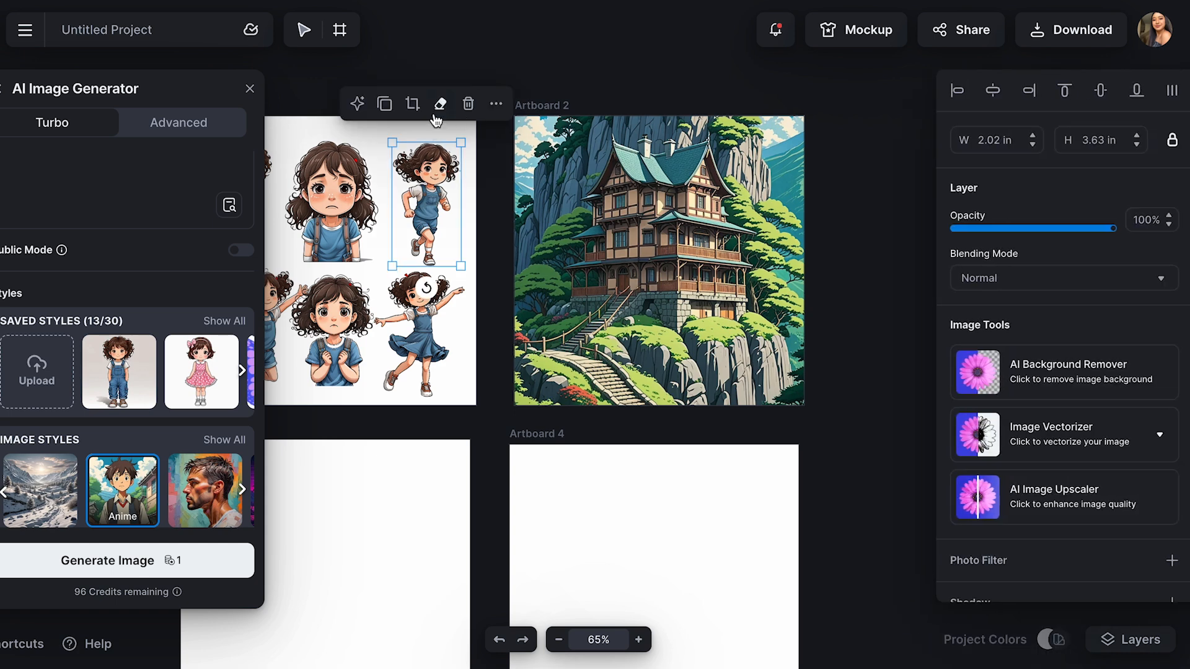
left_click(388, 106)
left_click_drag(437, 197, 598, 299)
left_click_drag(552, 245, 564, 334)
Duplicate the standing girl and place the copy at about 1.00 x 1.94 in beside the stairs on Artboard 2
scroll(558, 334, "left", 2)
scroll(558, 334, "up", 1)
left_click(328, 260)
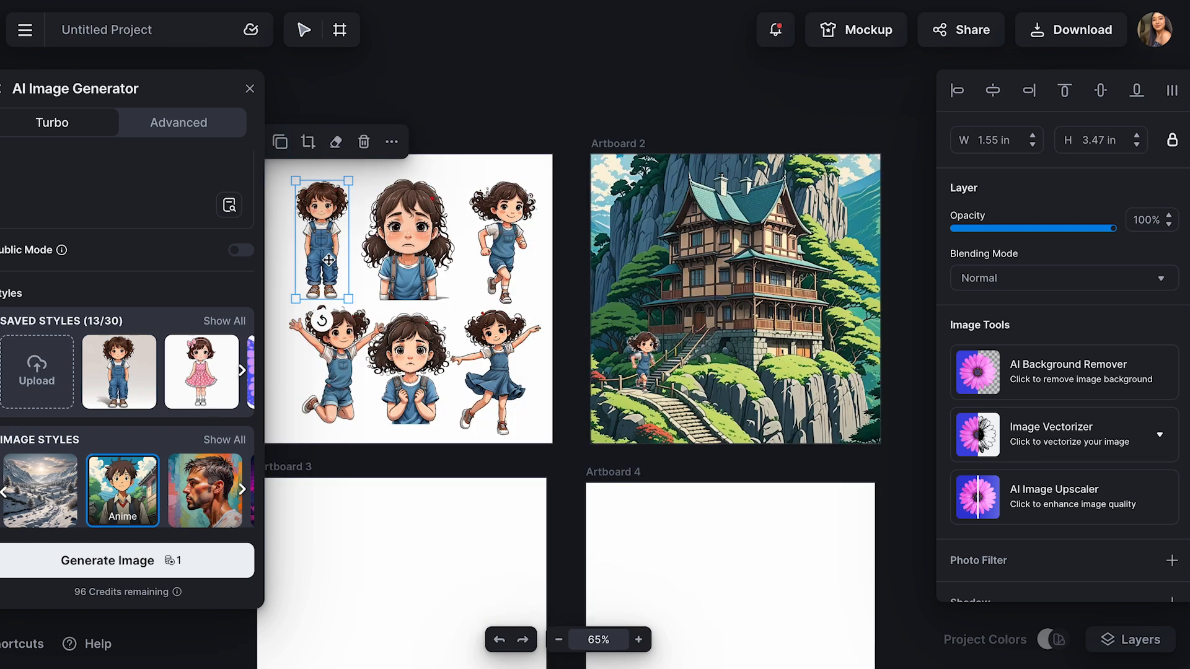
left_click(280, 141)
left_click_drag(328, 270, 703, 408)
left_click_drag(673, 319, 637, 370)
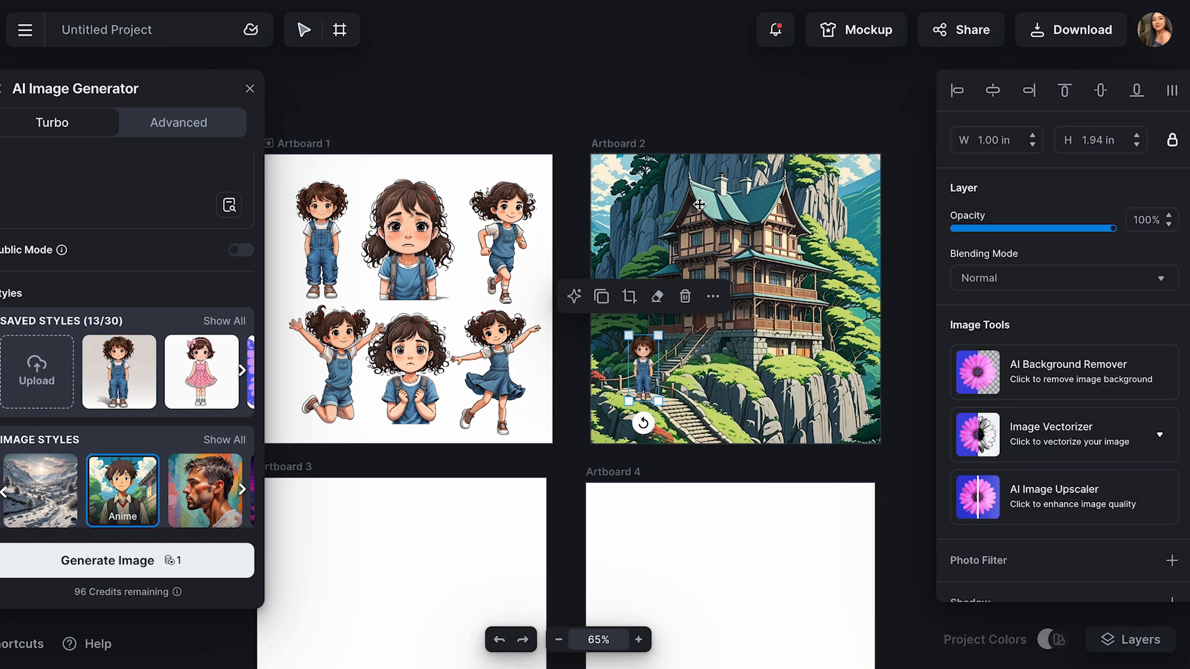
left_click(756, 218)
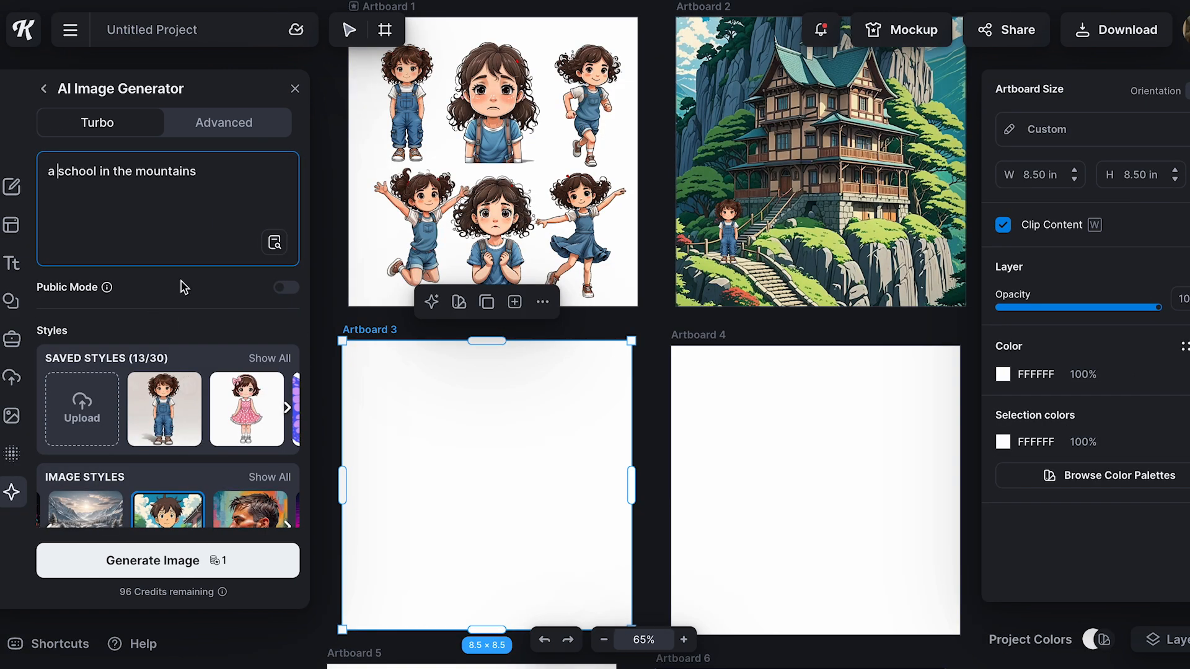
Generate "a school in the mountains" in the Anime style and enlarge the image to about 9.09 in to cover Artboard 3
left_click(184, 568)
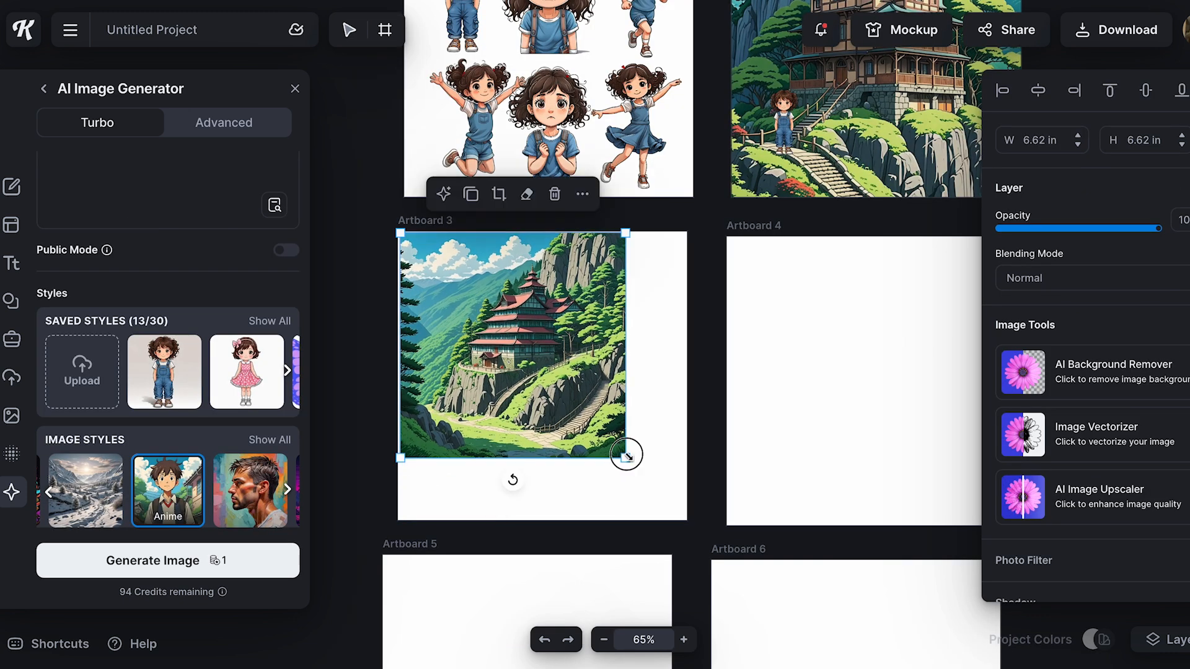
left_click_drag(626, 455, 686, 520)
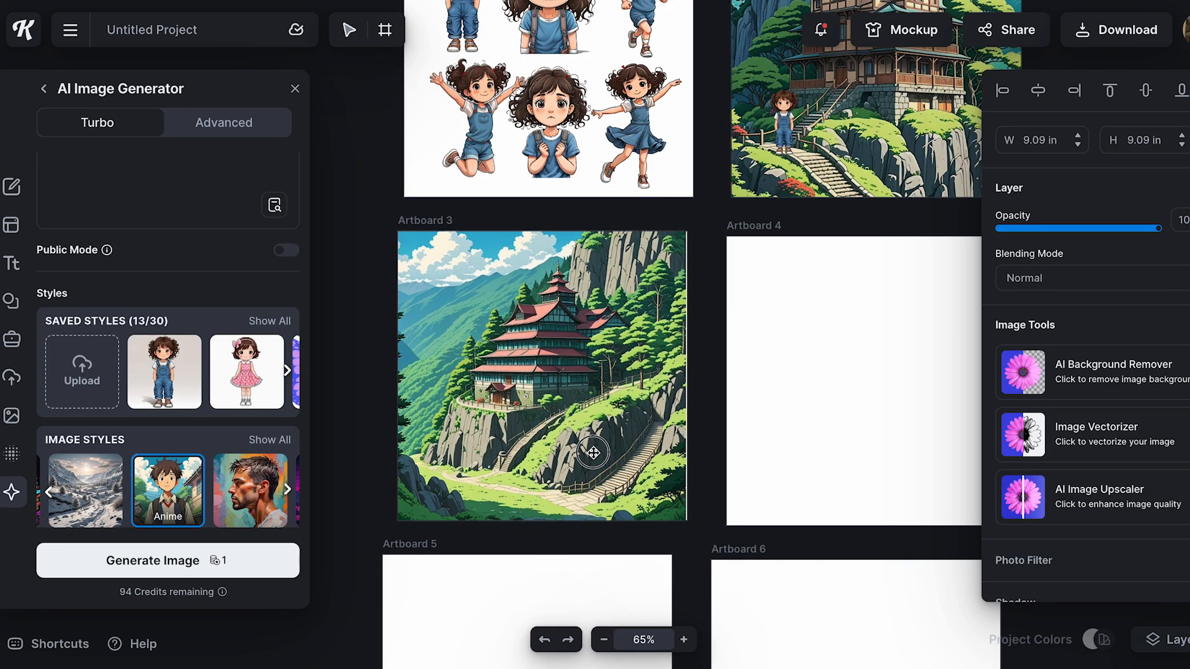
left_click(593, 453)
left_click_drag(379, 526, 377, 527)
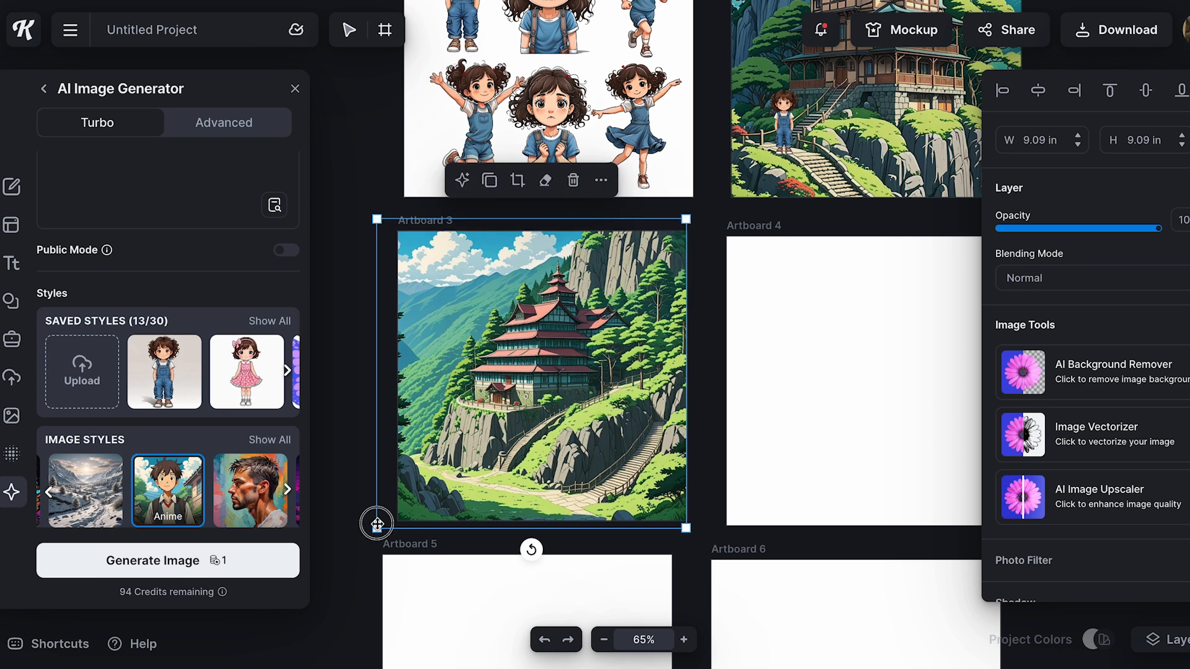
left_click(704, 321)
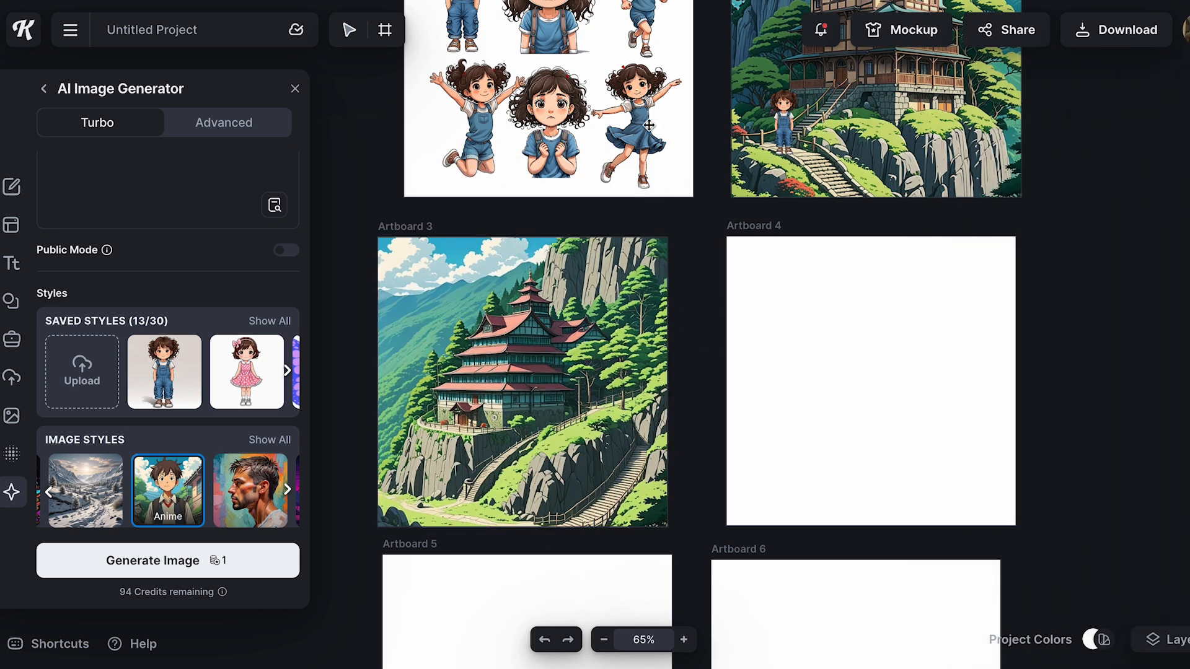
Copy the dancing girl and place her, scaled down, on the grass in the lower-left corner of Artboard 3
left_click(649, 125)
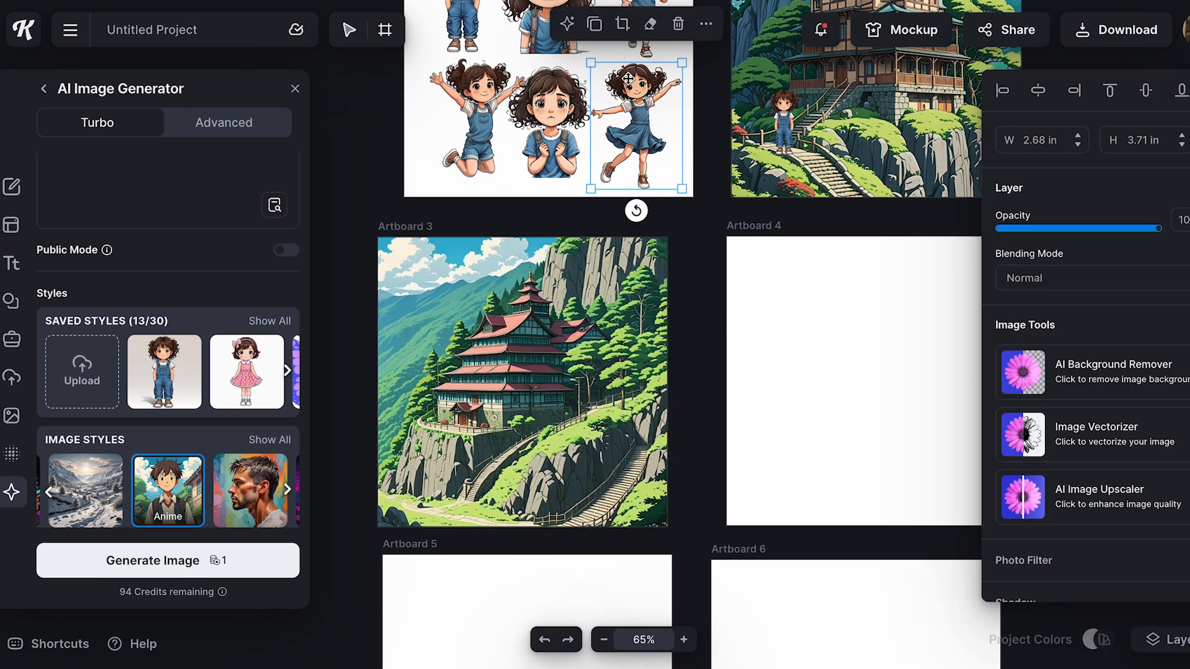
key("ctrl+v")
left_click_drag(642, 116, 436, 490)
Generate an Anime-style image of a green double front door on a pink house and enlarge it to about 8.65 in over Artboard 4
left_click(785, 406)
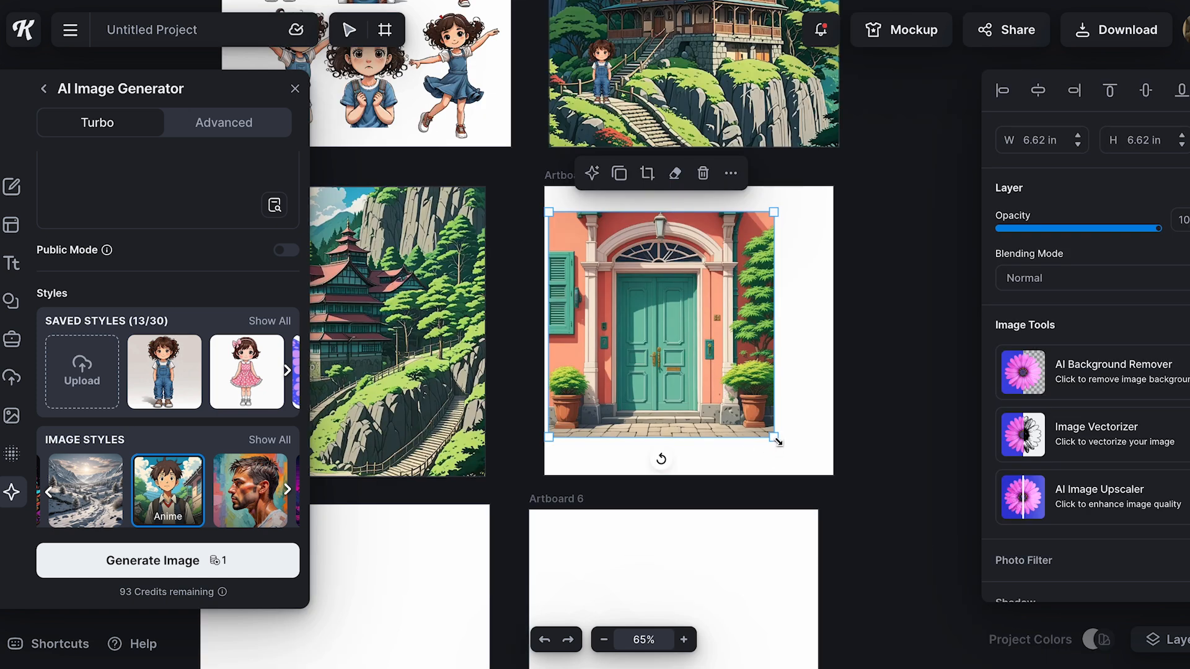
left_click_drag(778, 441, 838, 495)
left_click_drag(741, 421, 730, 394)
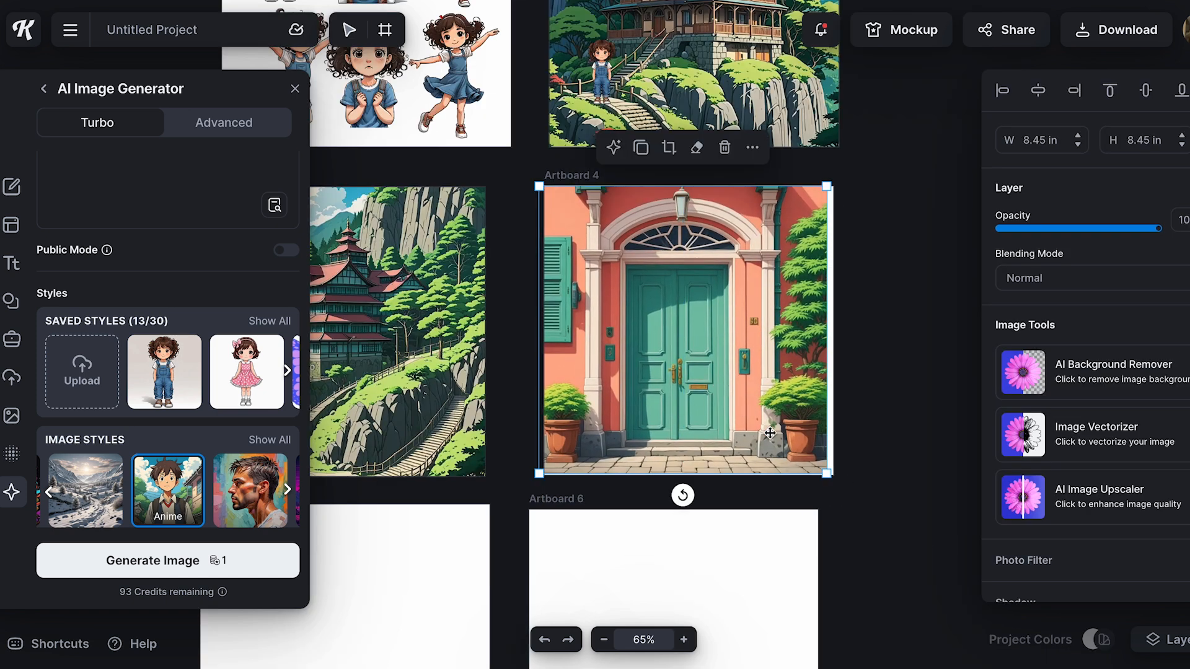
left_click_drag(832, 472, 838, 479)
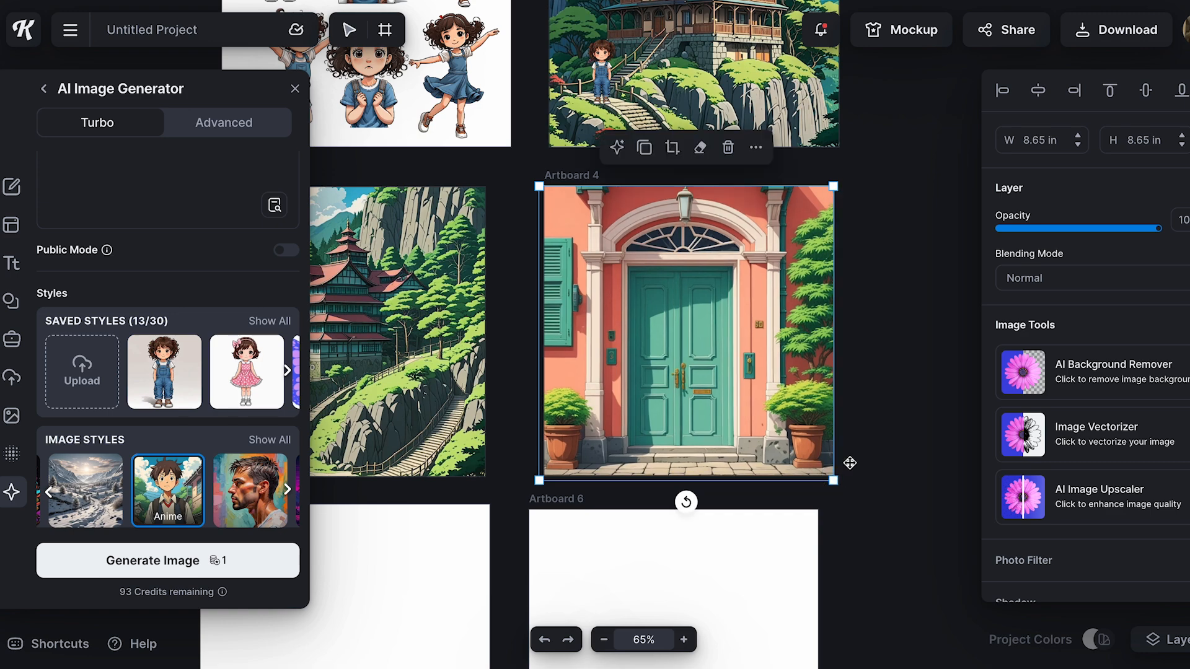
left_click(849, 463)
scroll(682, 384, "up", 2)
scroll(682, 385, "left", 2)
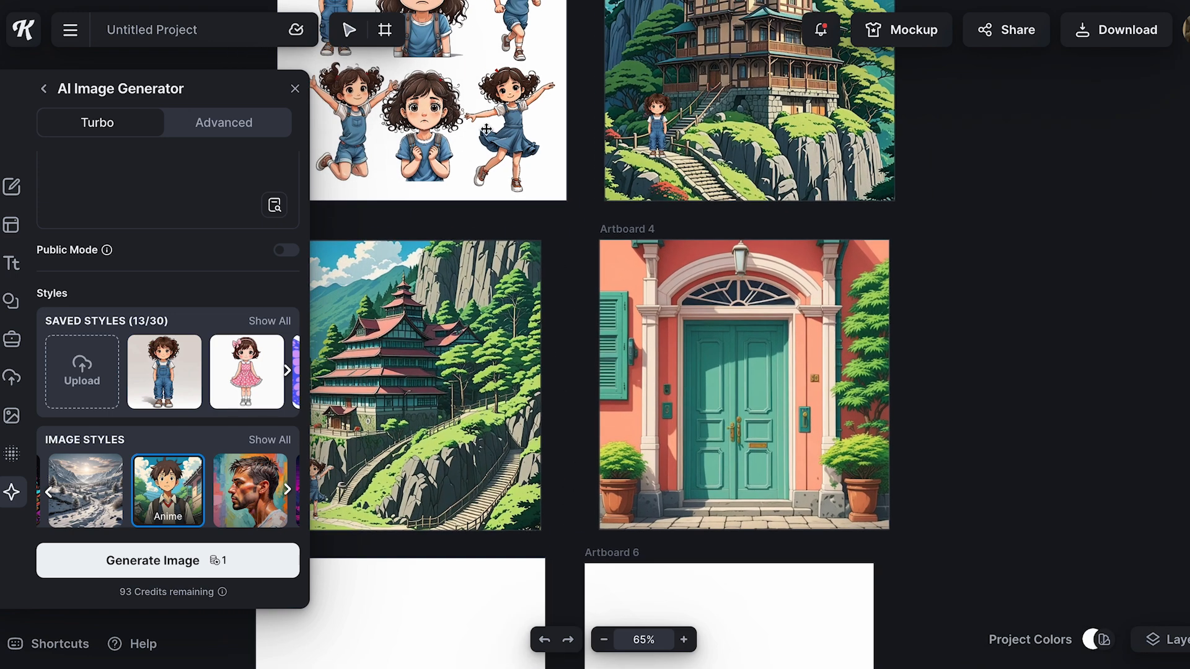
scroll(416, 128, "up", 4)
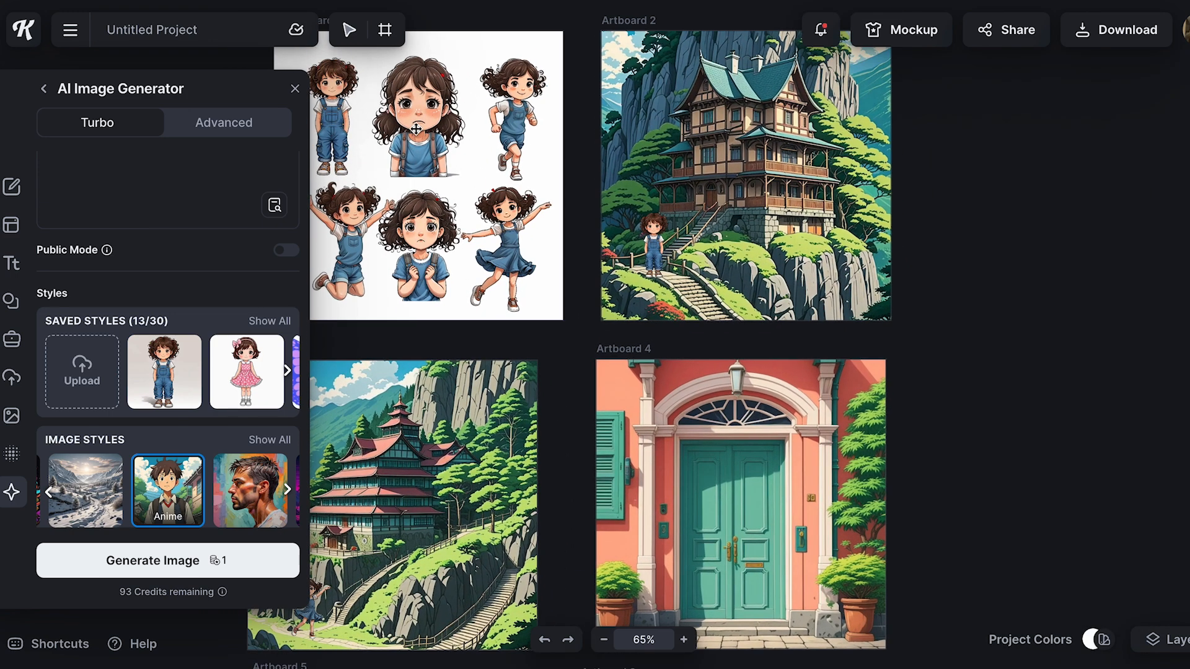
Copy the jumping girl from Artboard 1, scale the copy down slightly and place her in front of the green door on Artboard 4
left_click(356, 239)
scroll(330, 148, "left", 2)
scroll(330, 147, "down", 1)
key("ctrl+c")
key("ctrl+v")
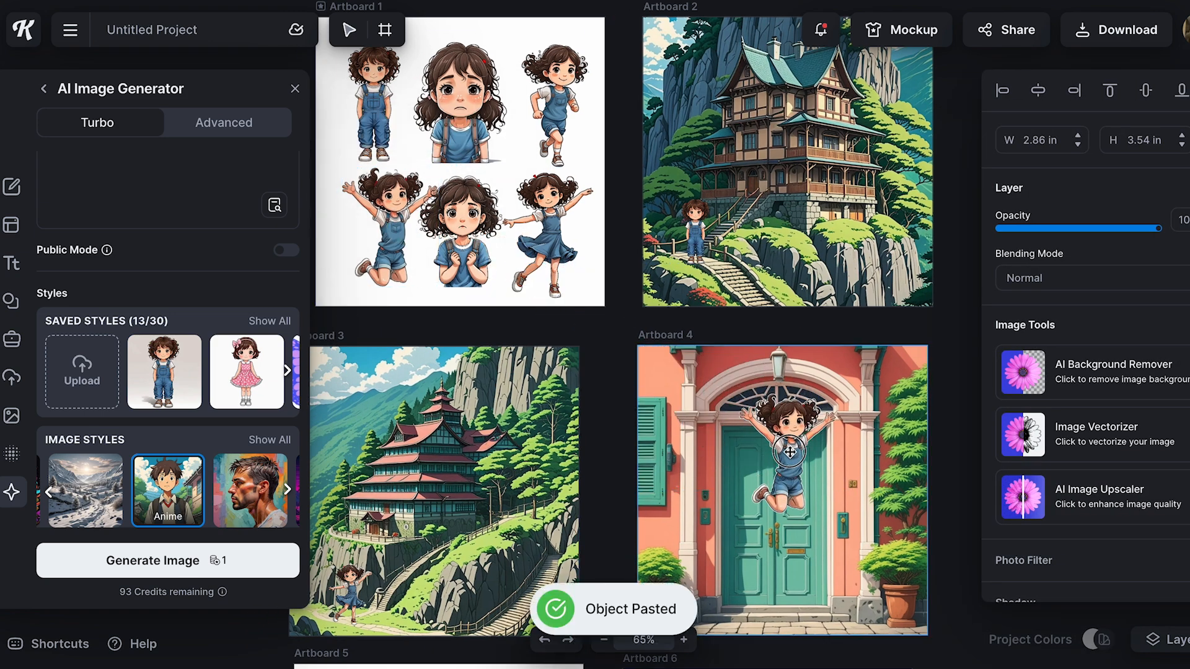
scroll(784, 461, "down", 4)
left_click_drag(686, 392, 672, 419)
left_click_drag(640, 288, 672, 327)
left_click_drag(724, 410, 723, 425)
left_click(905, 347)
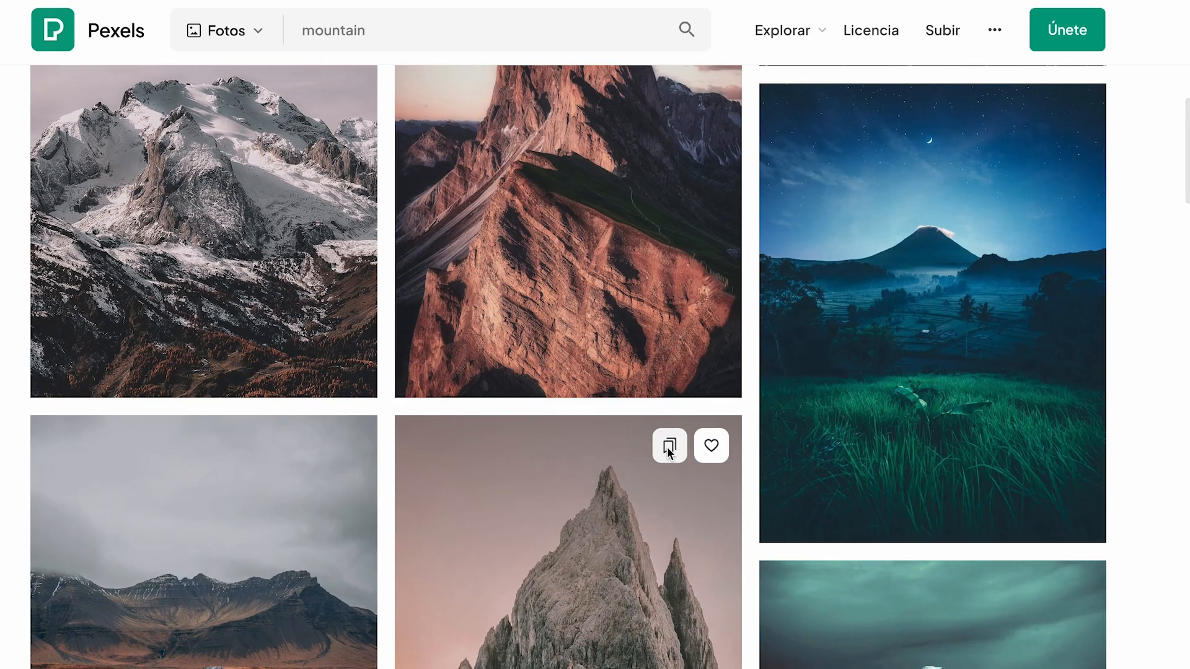
scroll(690, 432, "down", 3)
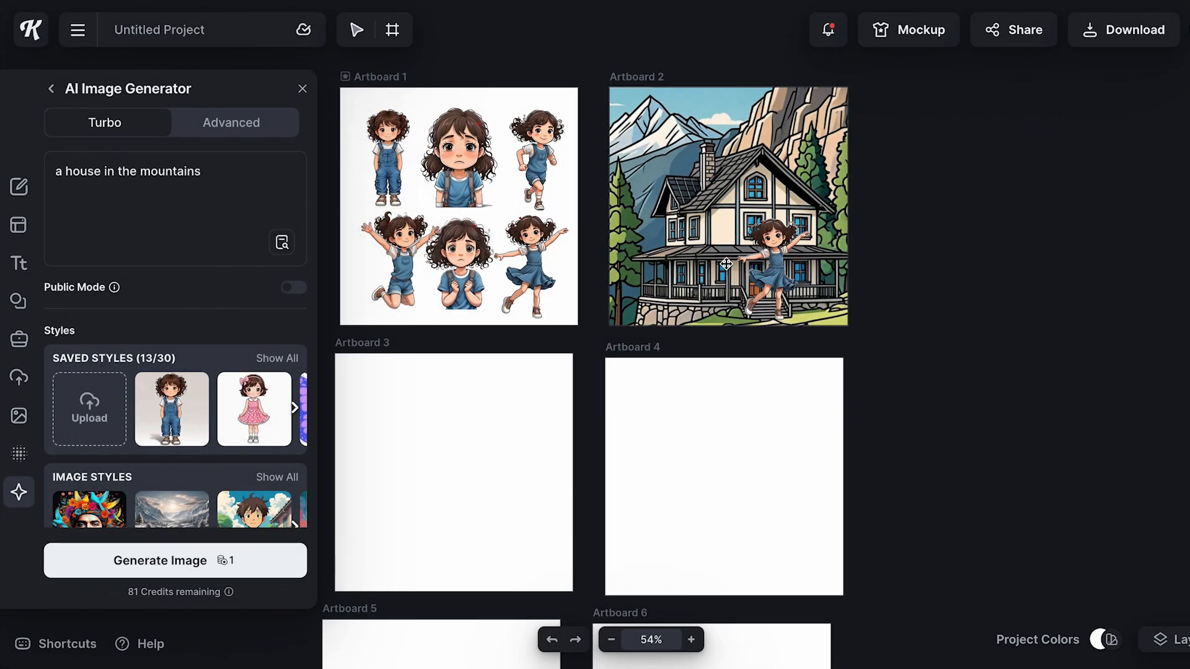
Enhance the worried girl holding her backpack straps on Artboard 1 with the AI Image Upscaler
left_click(539, 251)
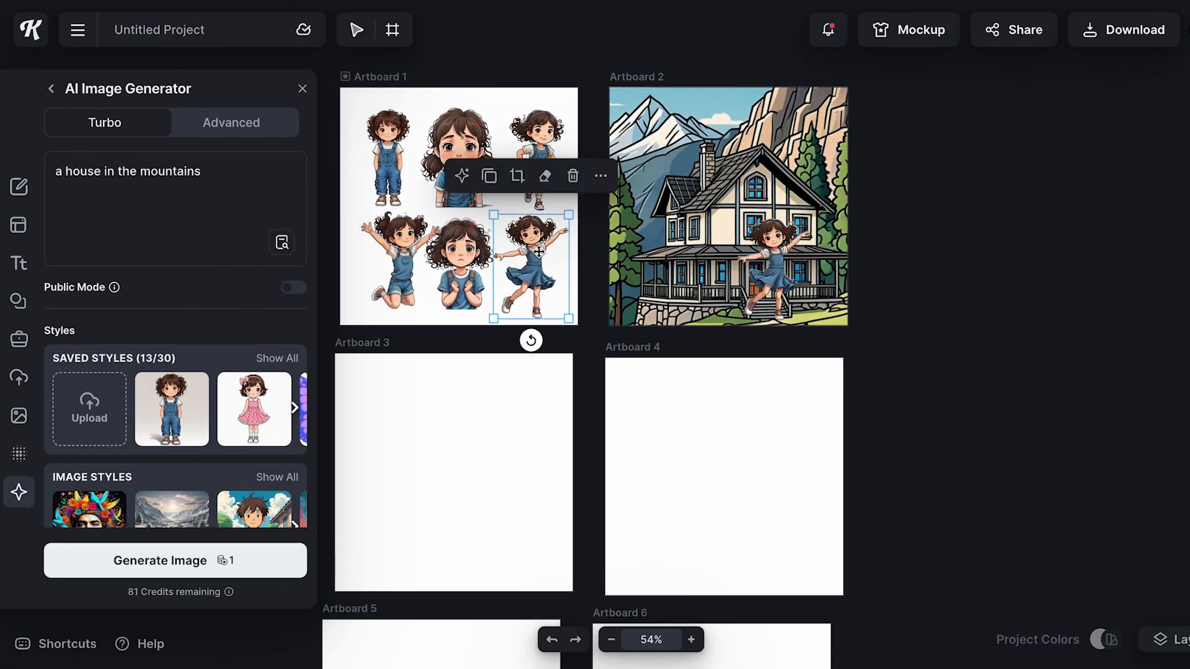
scroll(539, 251, "up", 5)
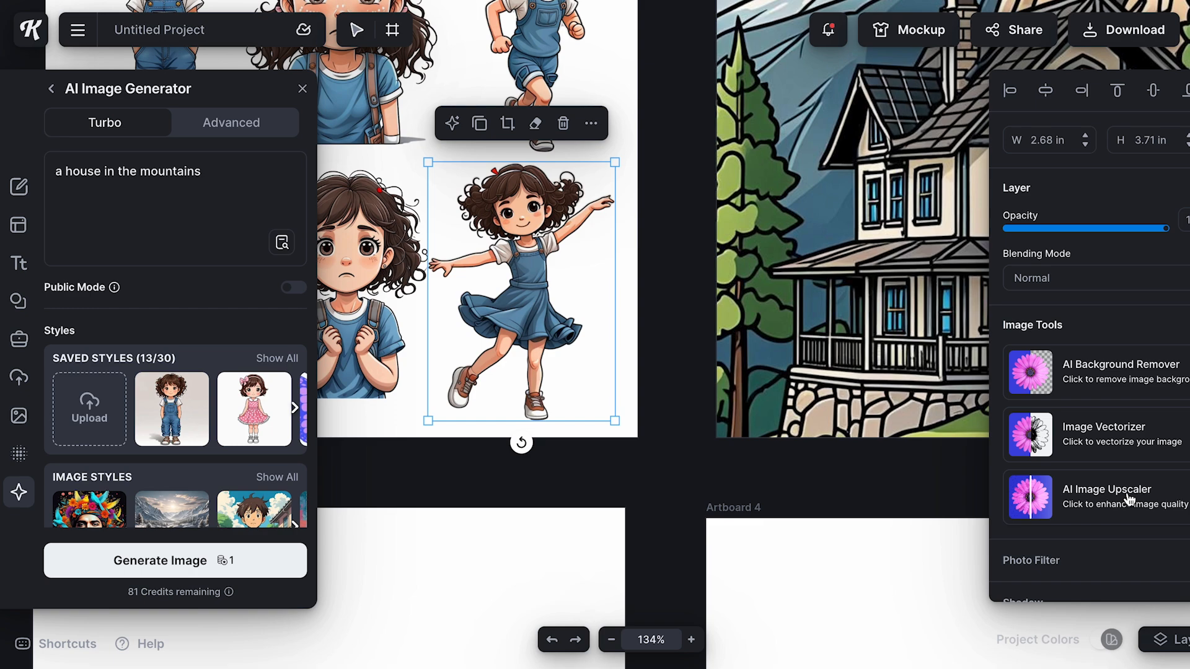
scroll(772, 339, "up", 3)
scroll(772, 339, "left", 1)
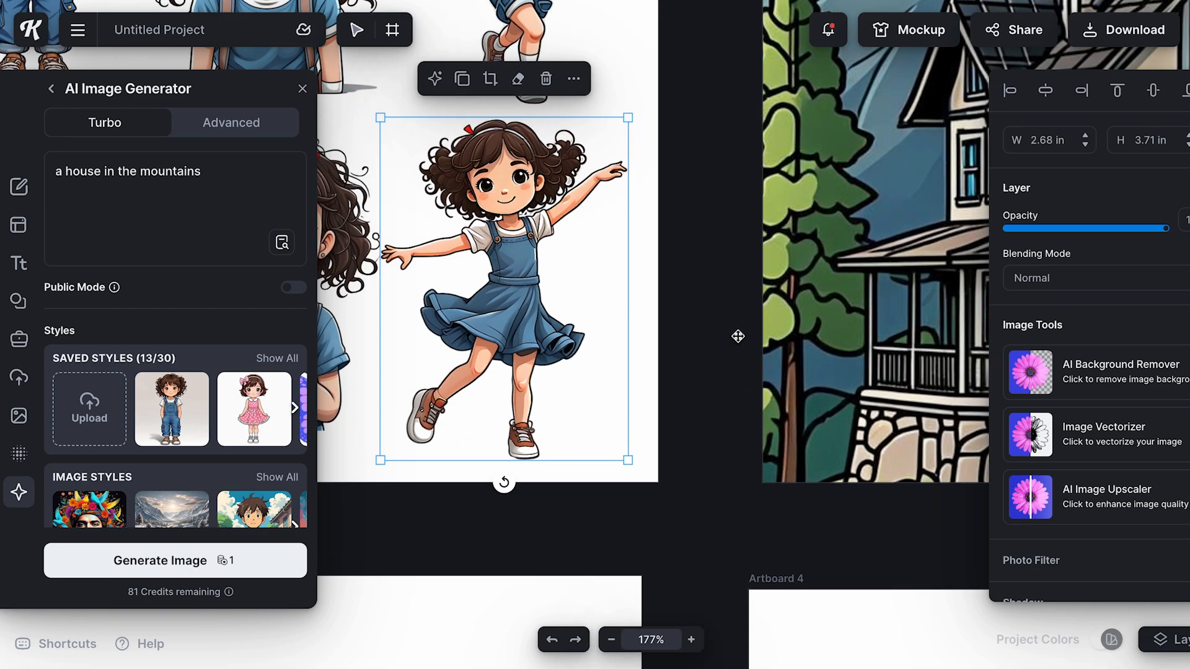
scroll(496, 283, "left", 2)
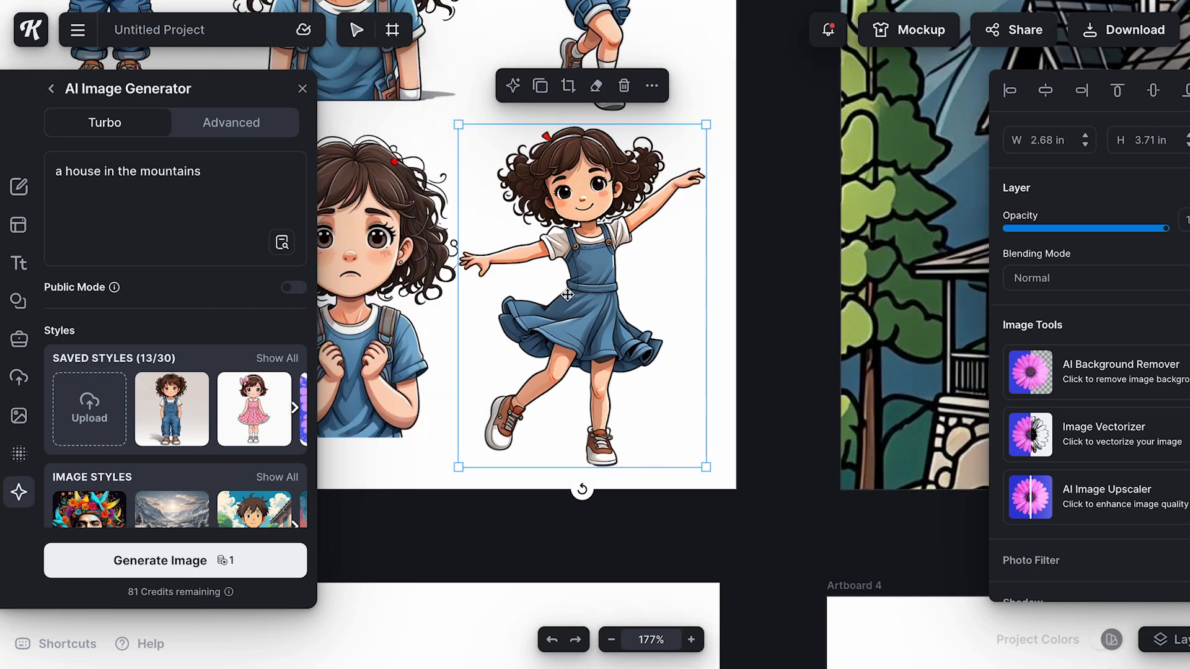
scroll(567, 295, "left", 3)
left_click(494, 270)
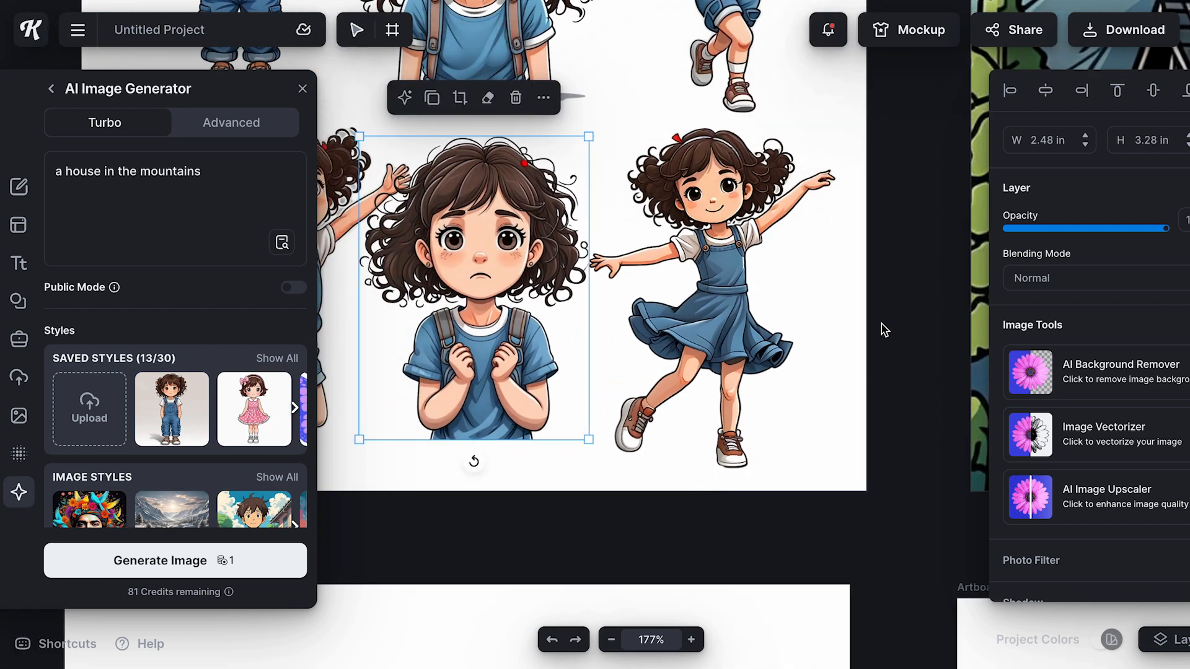
left_click(1121, 505)
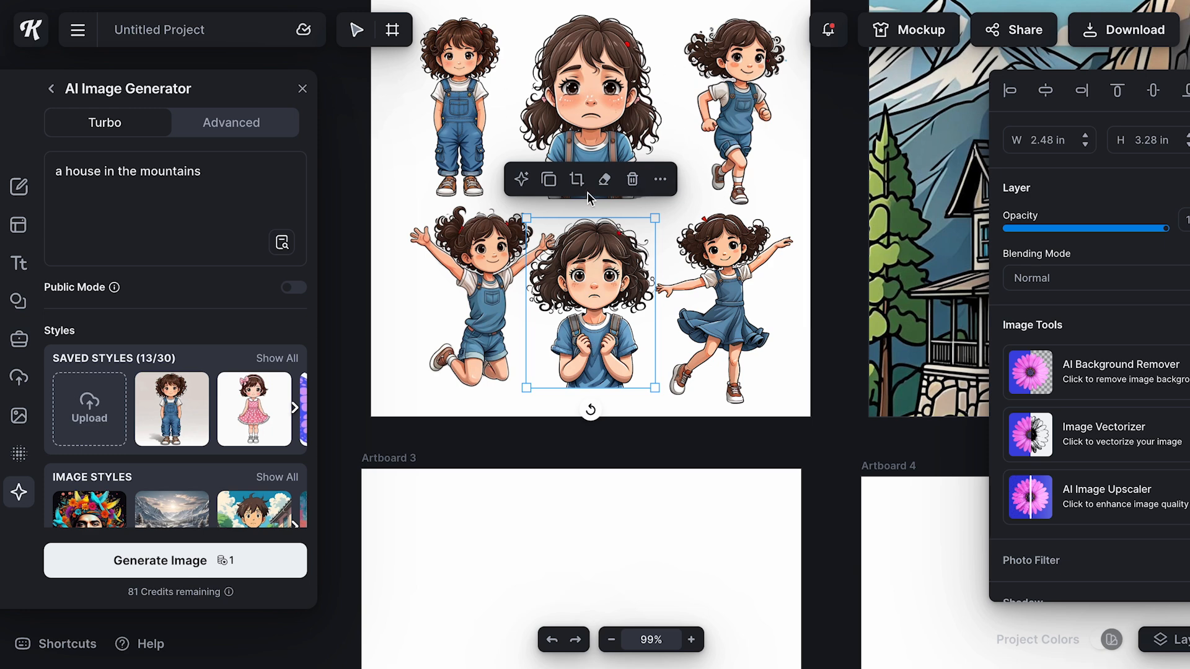
left_click(743, 271)
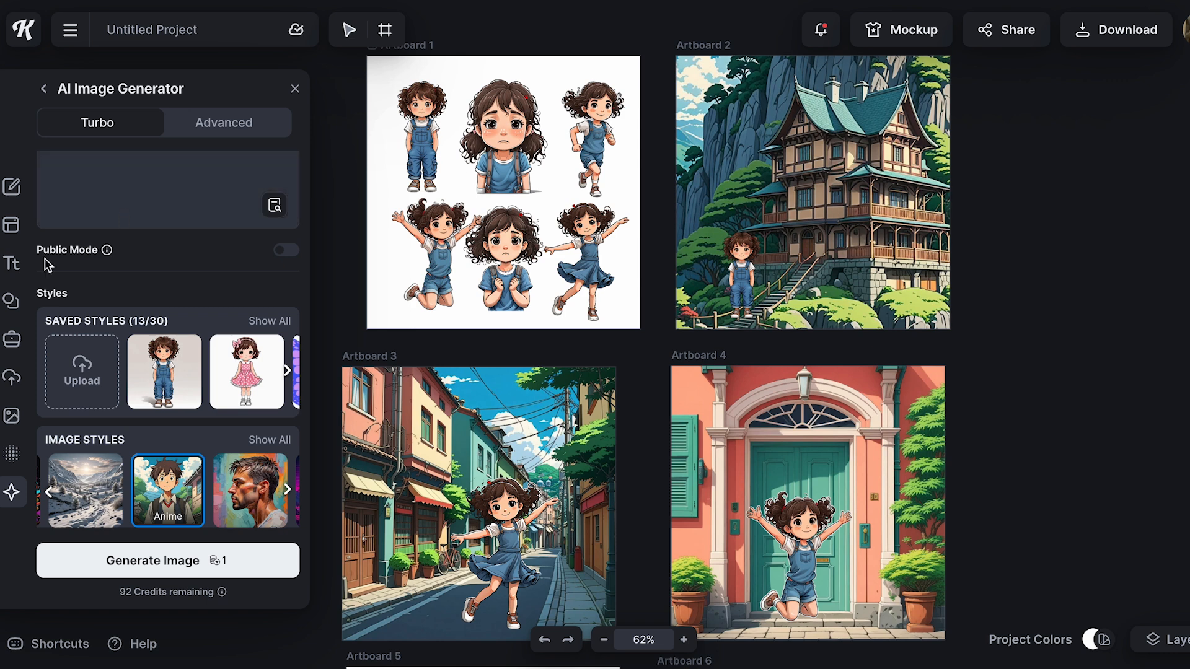
Add a plain headline text and place it over the upper part of the Artboard 2 house scene
left_click(12, 263)
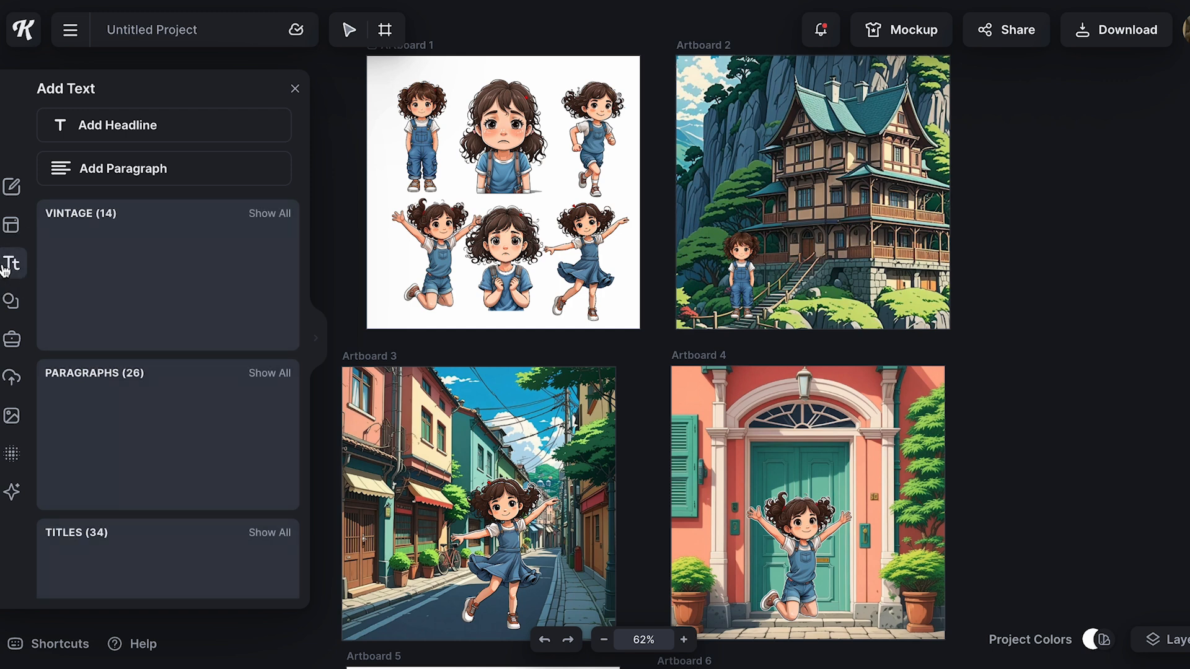
scroll(127, 384, "down", 1)
scroll(127, 385, "up", 1)
scroll(124, 385, "down", 4)
scroll(126, 384, "down", 3)
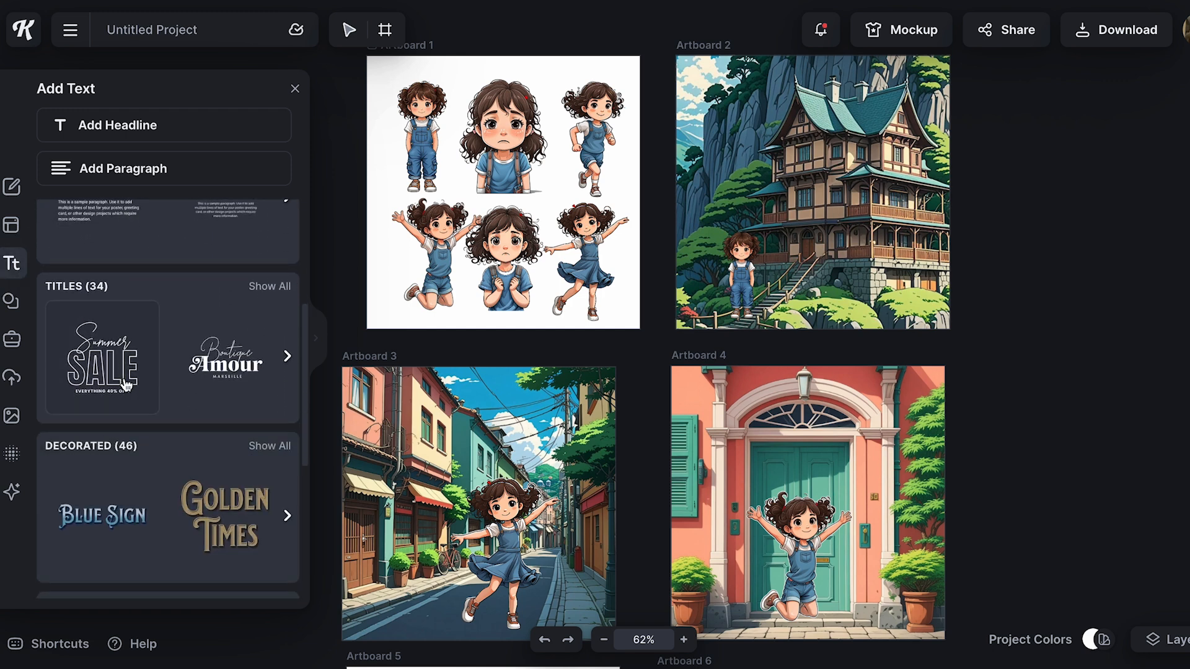
scroll(126, 385, "down", 13)
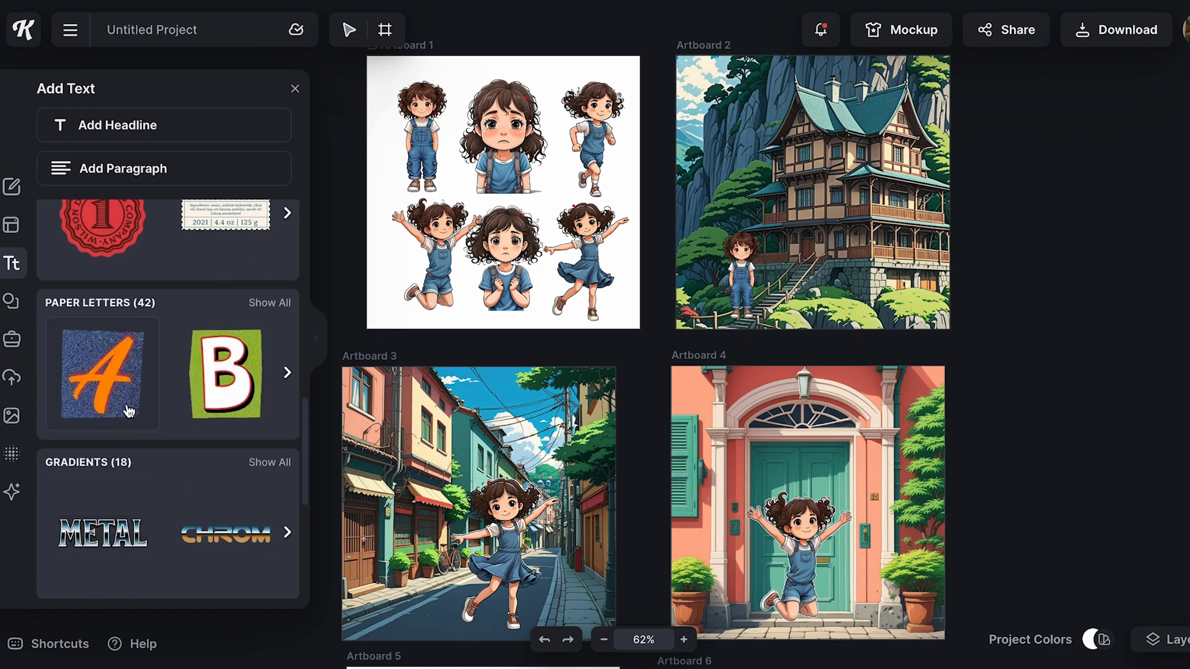
scroll(129, 411, "up", 20)
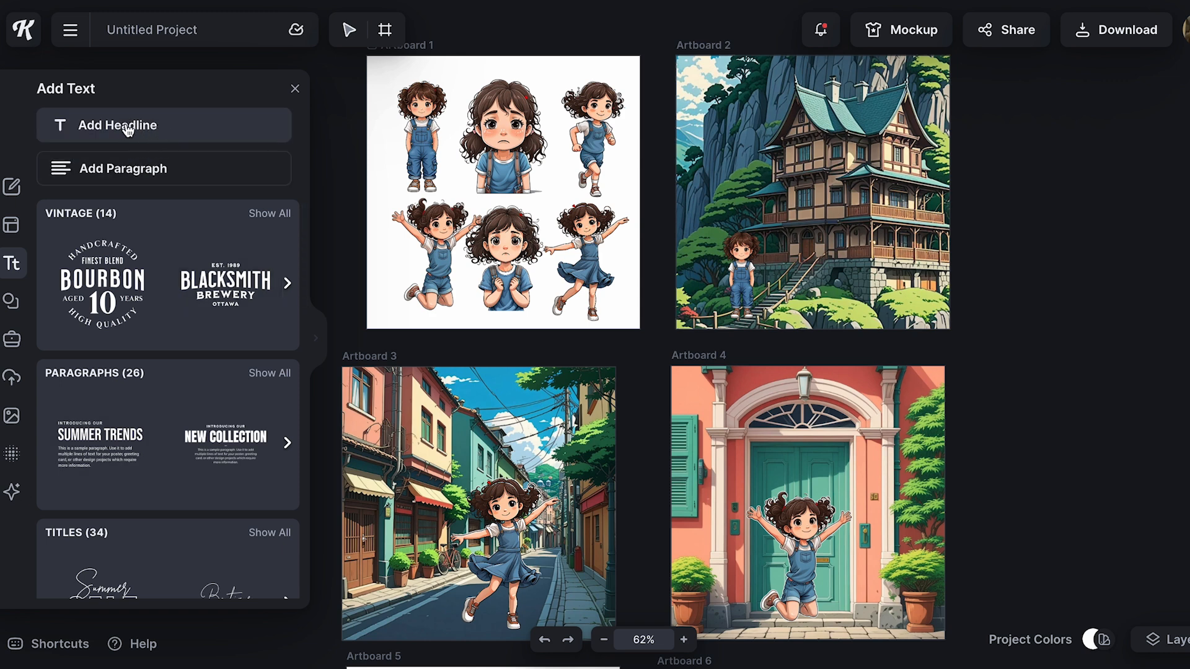
left_click(127, 129)
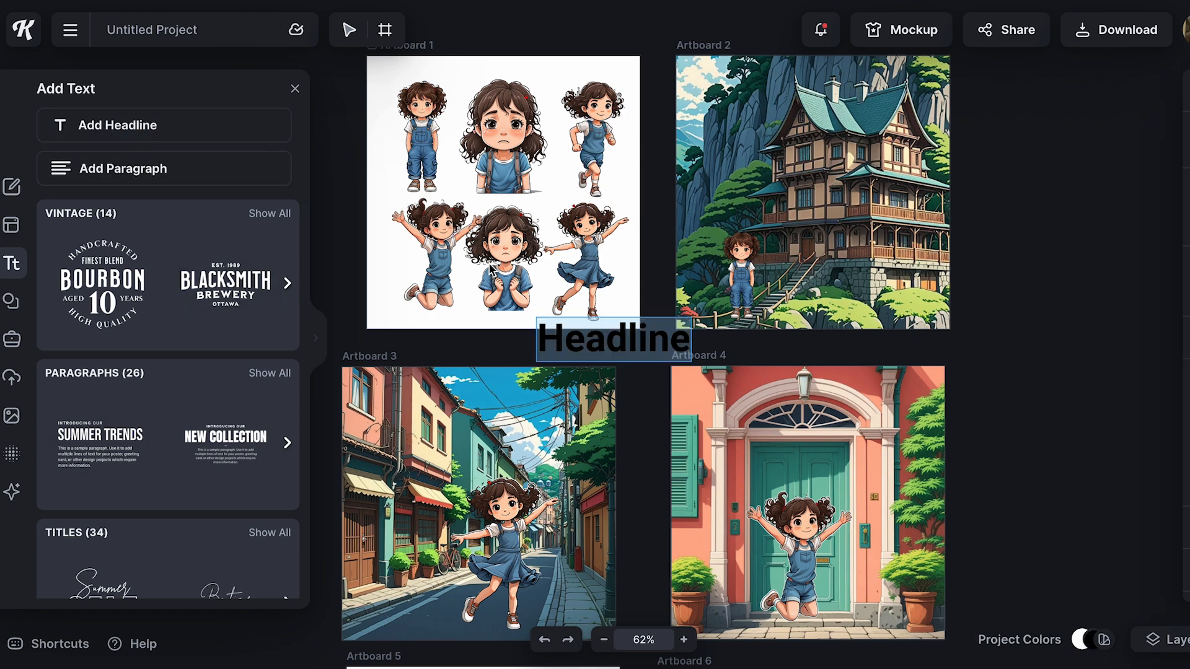
left_click(625, 336)
left_click_drag(633, 340, 825, 124)
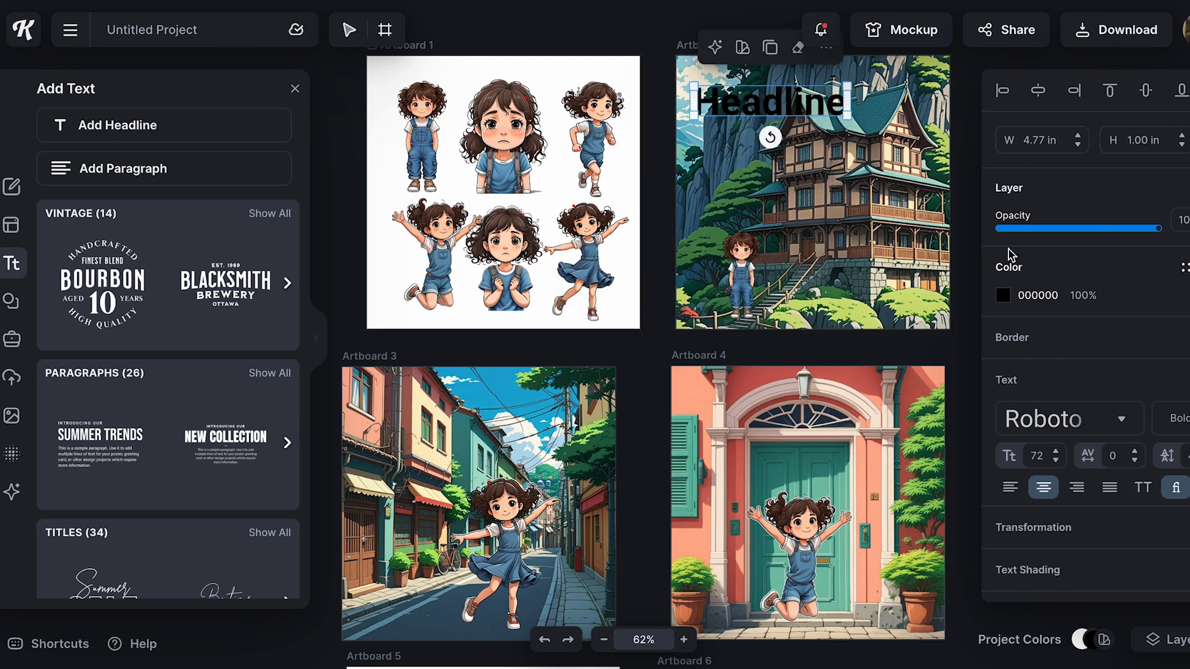
Set the headline's typeface to Be Happy and its font size to 77
left_click(1119, 420)
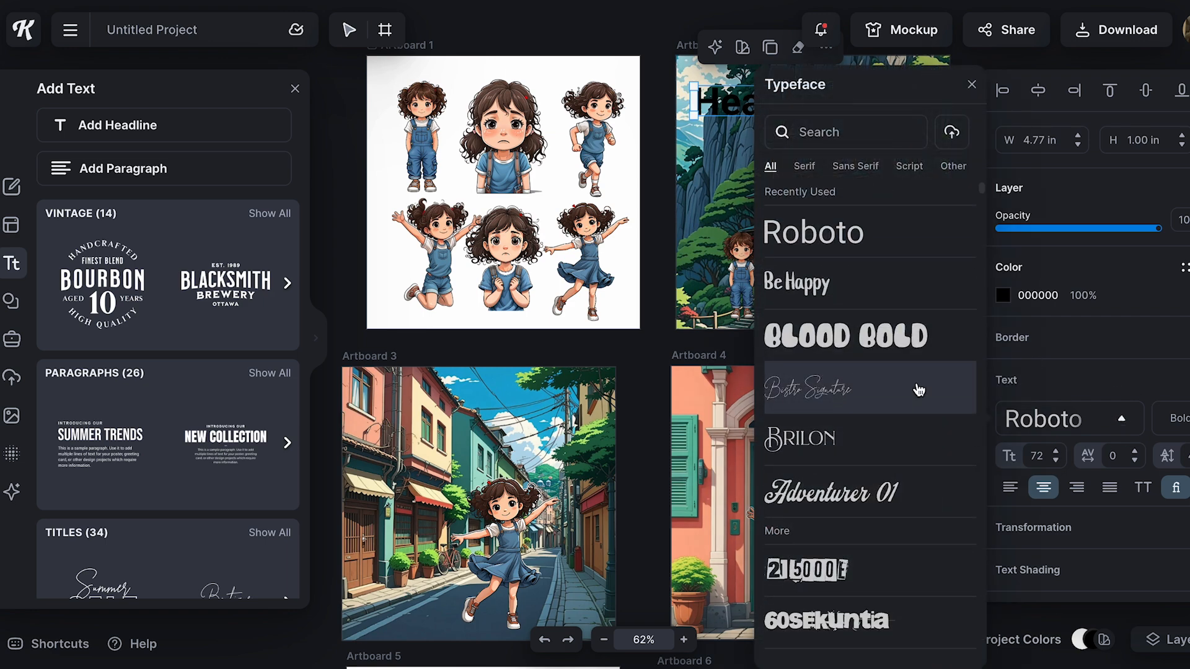
left_click(833, 287)
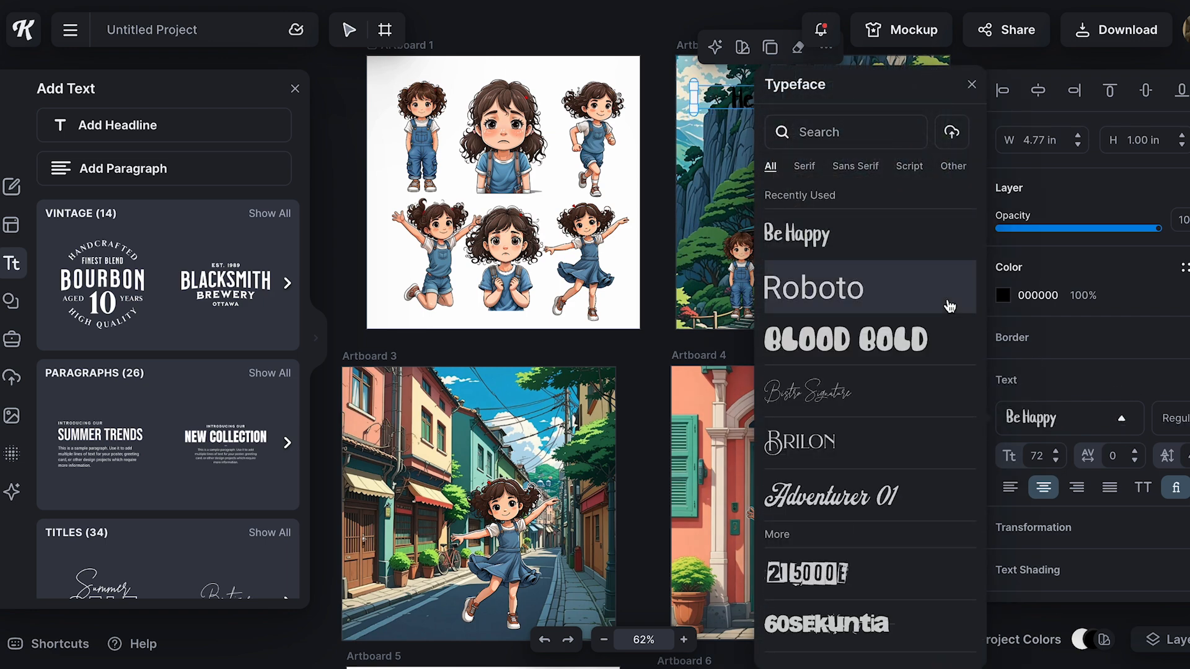
left_click(1119, 418)
left_click(1057, 451)
left_click(1057, 452)
left_click(1057, 452)
left_click(1057, 453)
left_click(1057, 452)
Try the Angle and Wave transformations on the headline, with a wave curve of 76%
scroll(1089, 487, "down", 1)
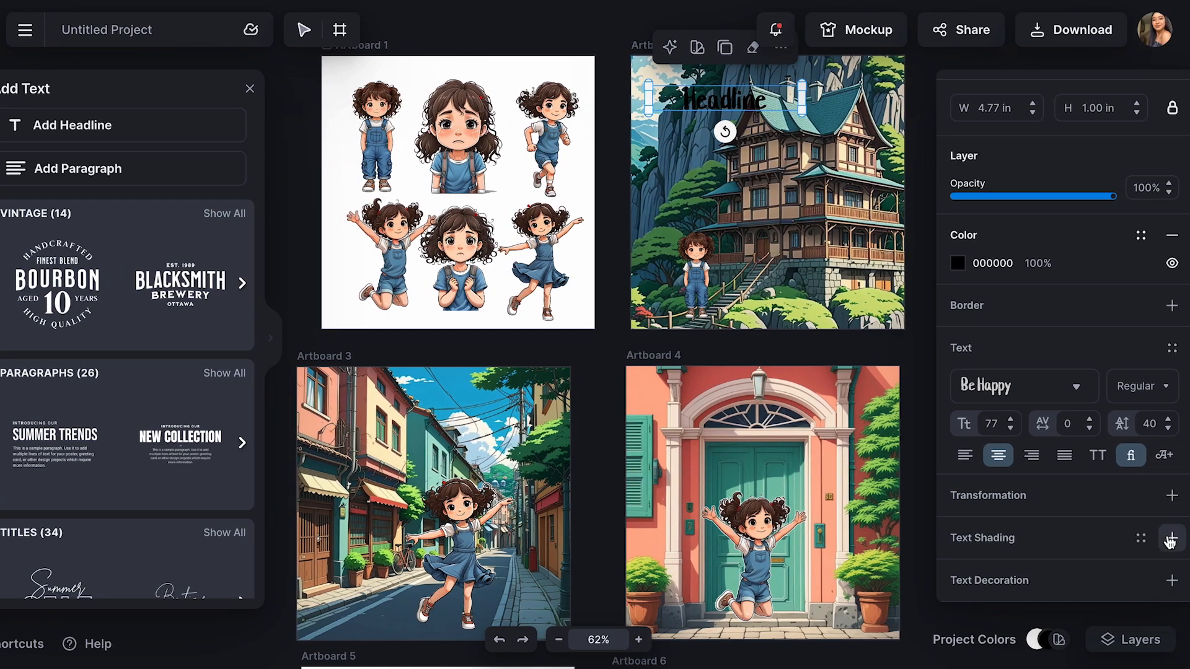
left_click(1170, 494)
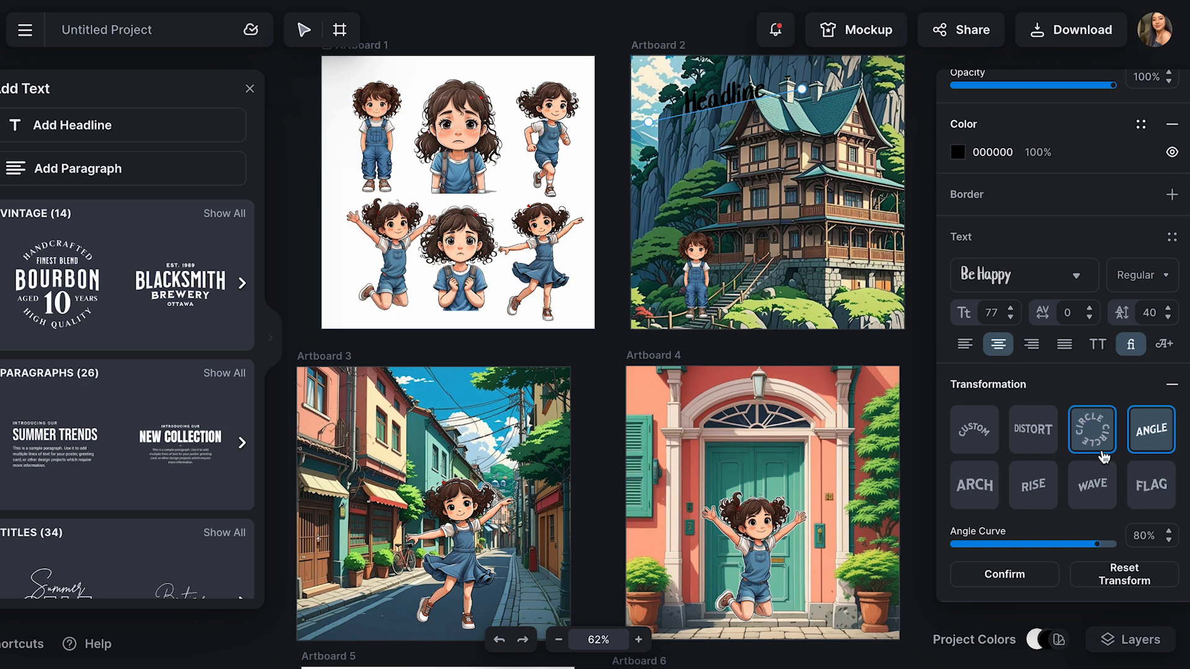
left_click(1094, 494)
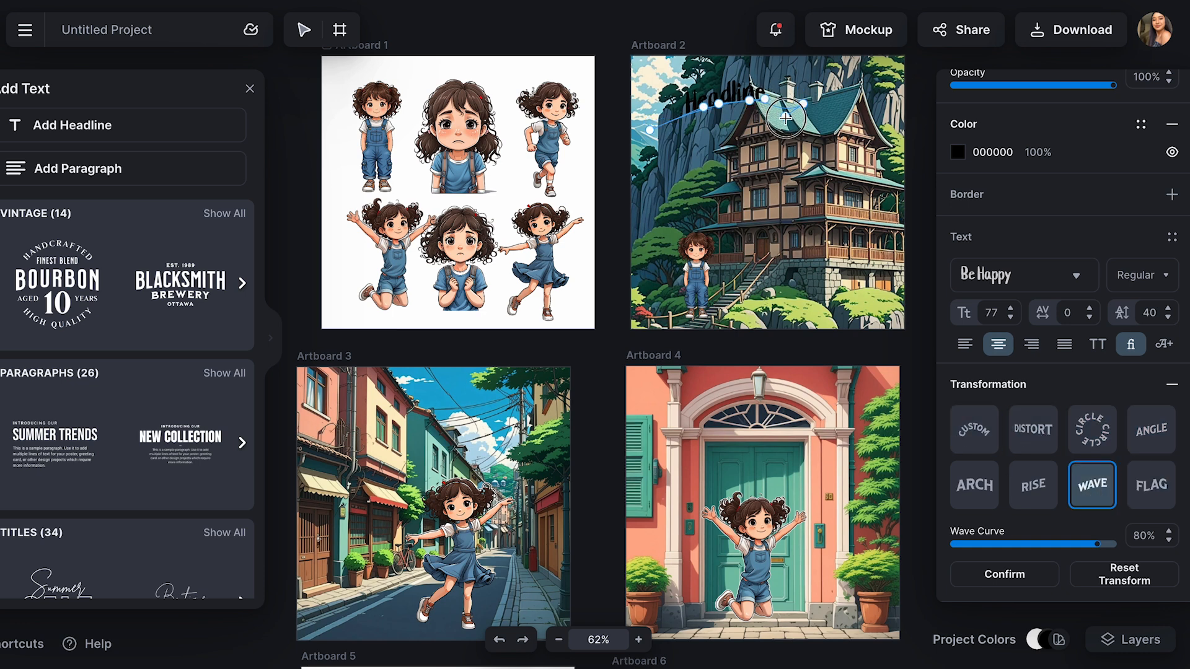
left_click_drag(772, 94, 722, 168)
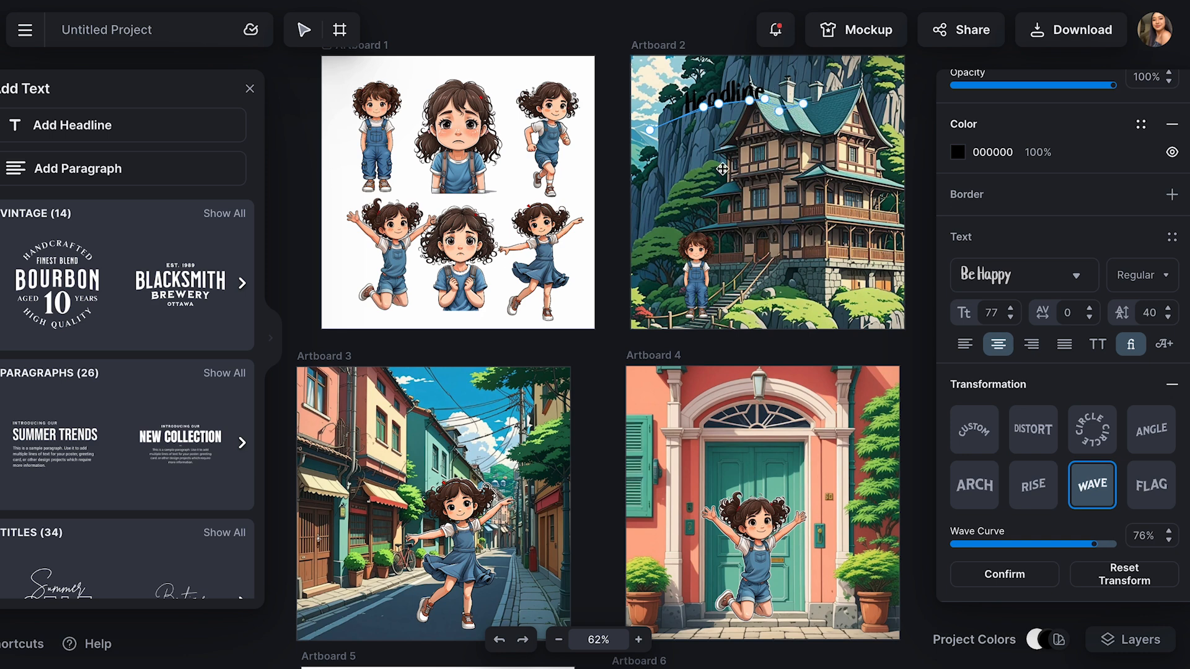
left_click(803, 88)
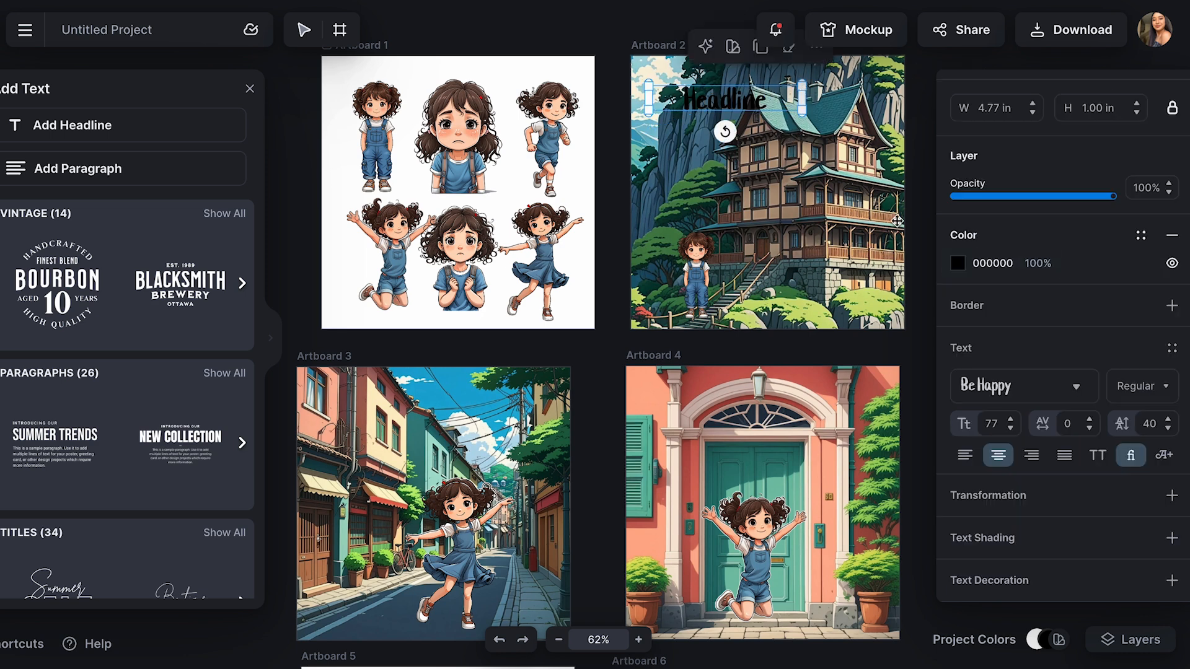
Recolor the headline dark brown (3F2420) by sampling the Artboard 2 illustration
left_click(958, 266)
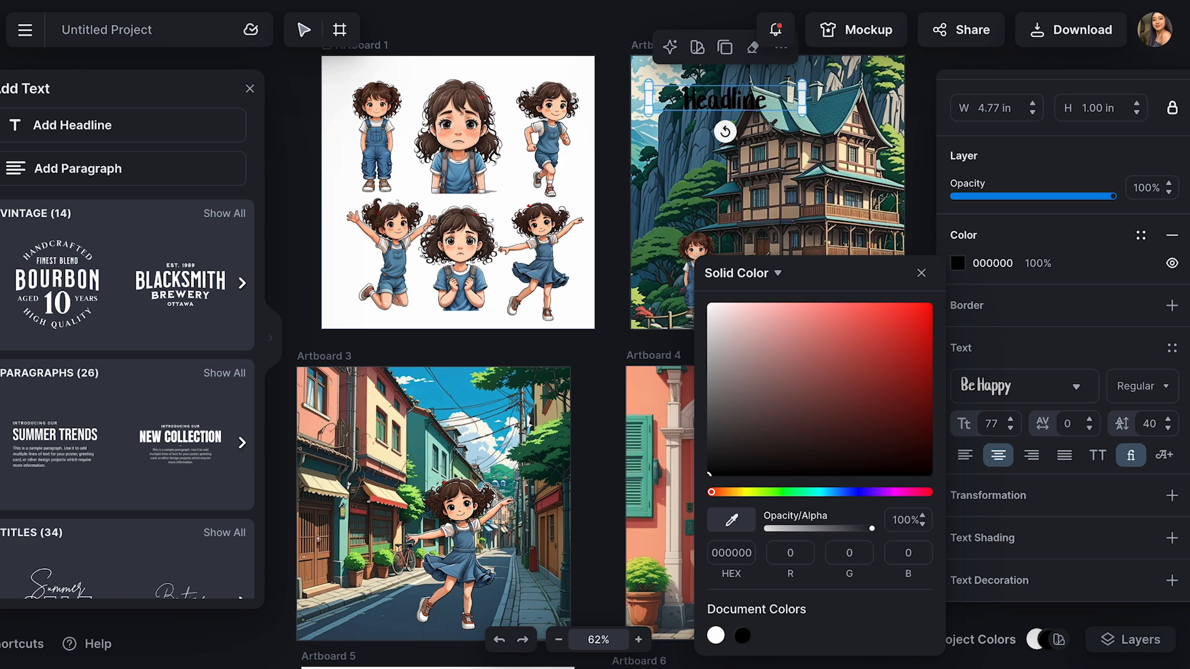
left_click(732, 217)
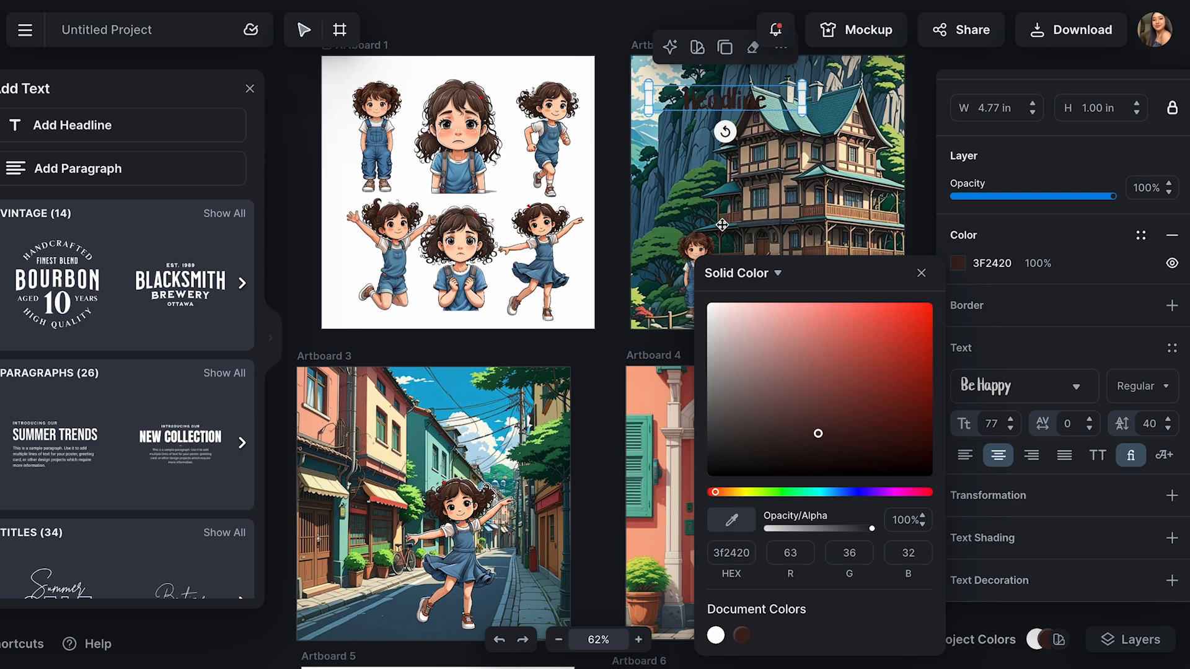
left_click(606, 346)
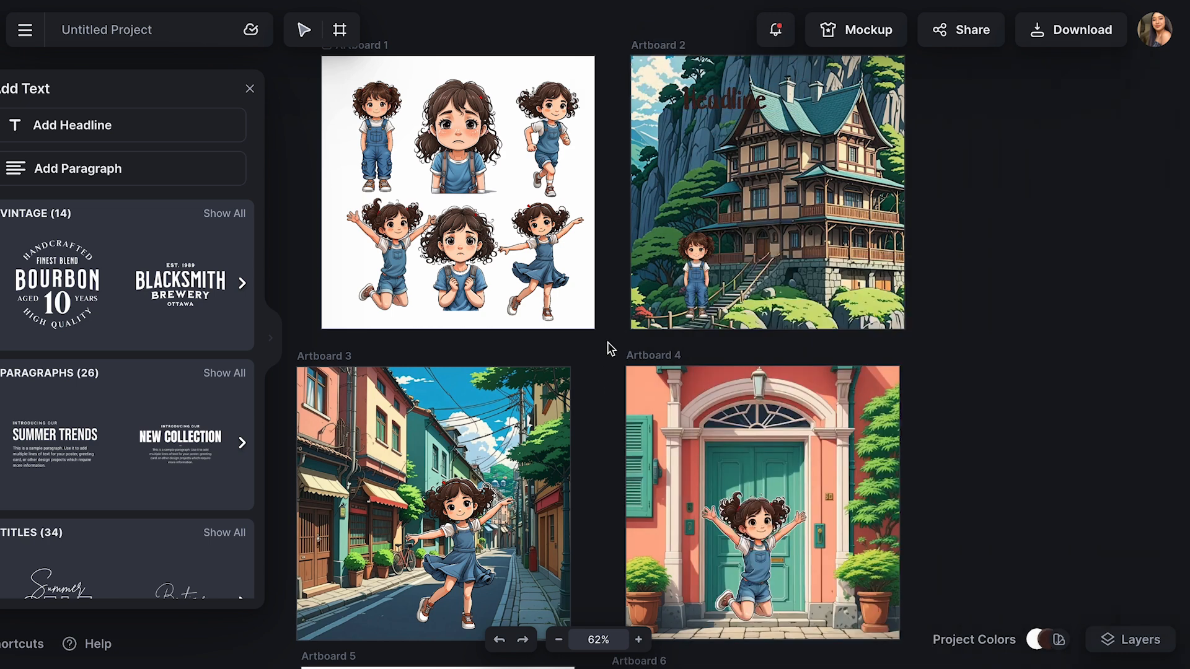
Add a rectangle of about 4.81 x 1.74 in beside the girl at the bottom of Artboard 2 and move the headline onto it
left_click(0, 230)
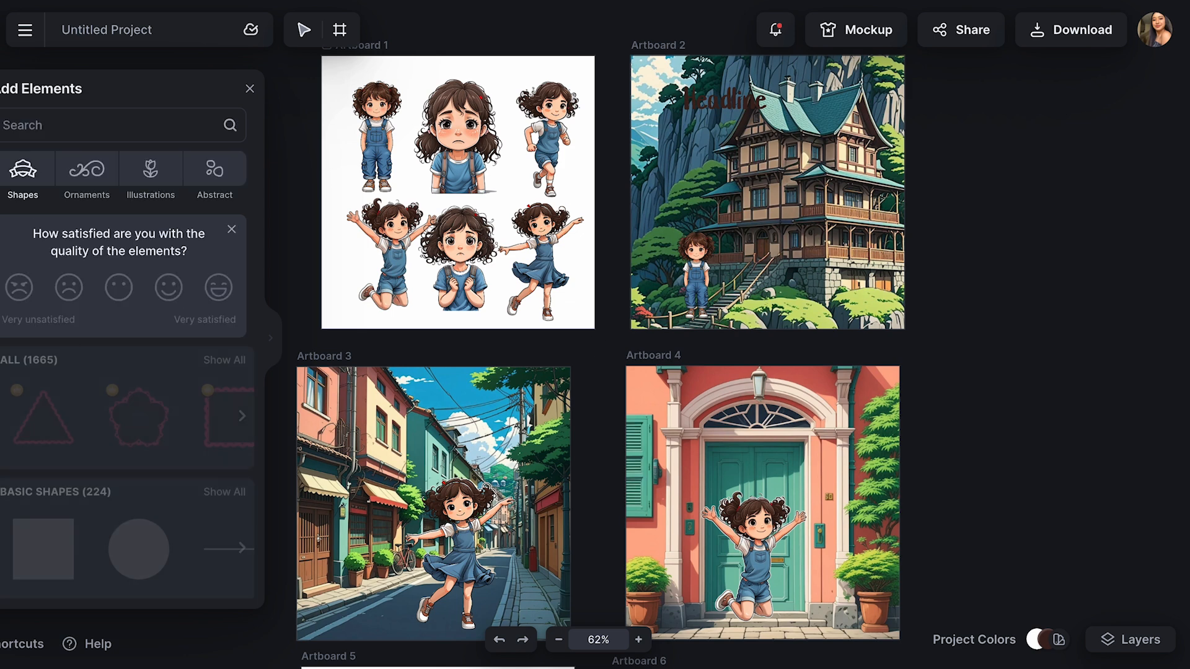
scroll(180, 501, "down", 1)
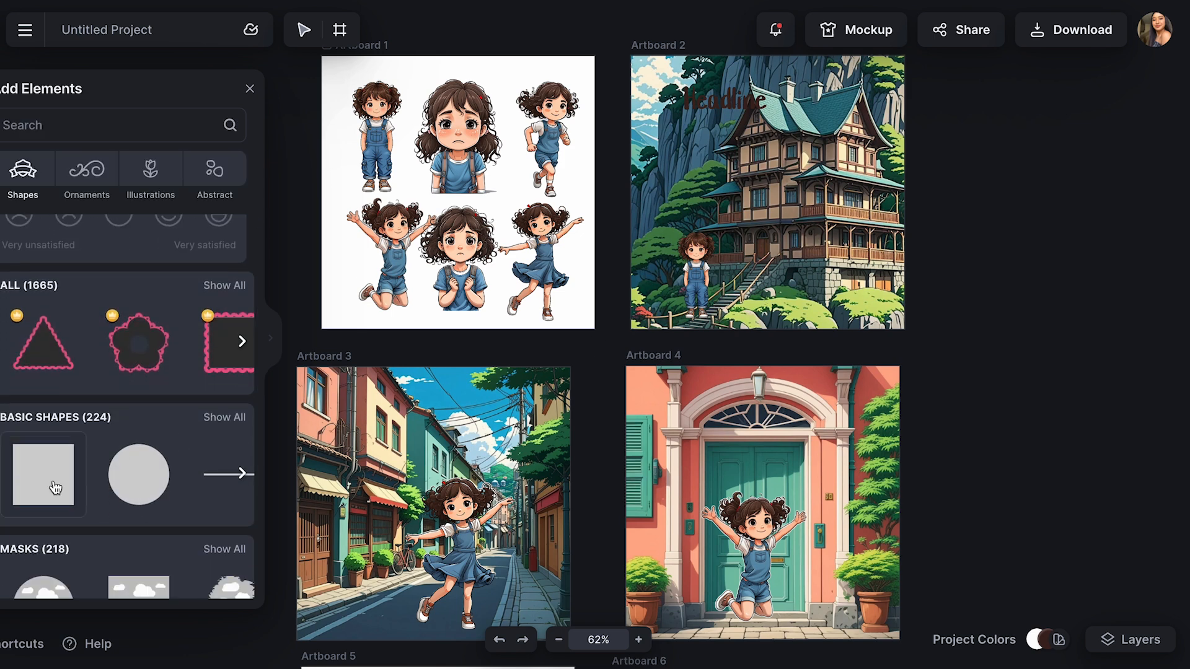
left_click_drag(55, 488, 848, 109)
left_click_drag(758, 80, 757, 99)
left_click_drag(682, 113, 800, 293)
left_click_drag(888, 293, 894, 293)
left_click_drag(817, 271, 818, 257)
left_click_drag(731, 113, 806, 282)
Fill the Artboard 2 rectangle with near-white FFFCFC and set its opacity to 61%
left_click(786, 298)
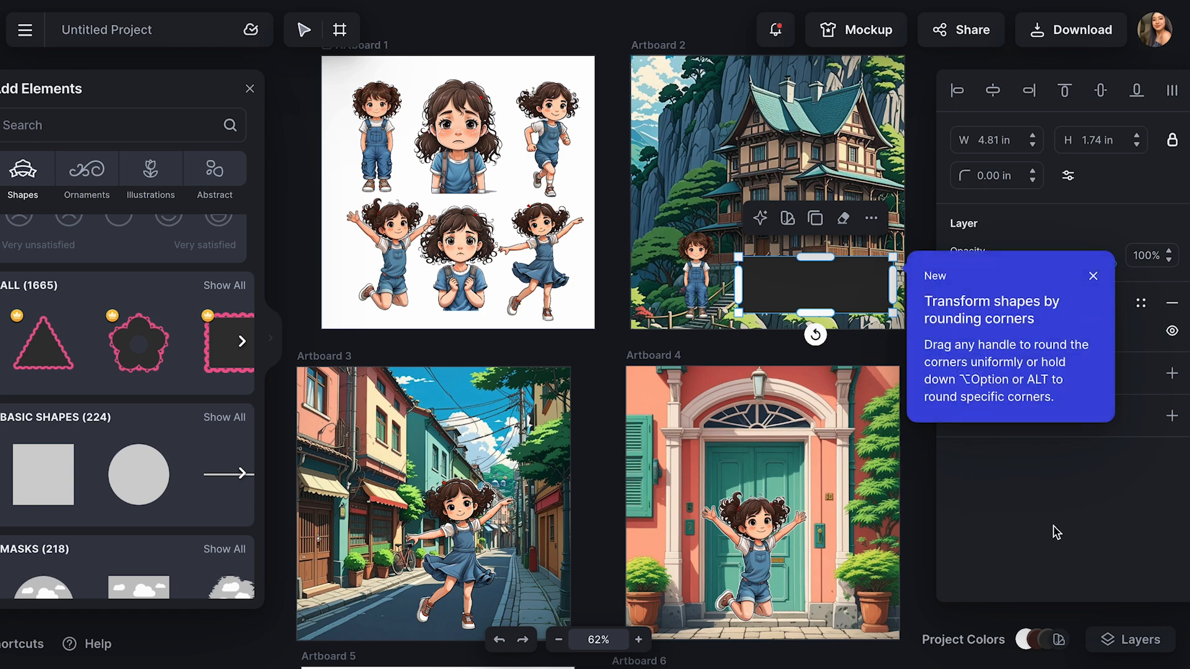
left_click(1093, 276)
left_click(959, 332)
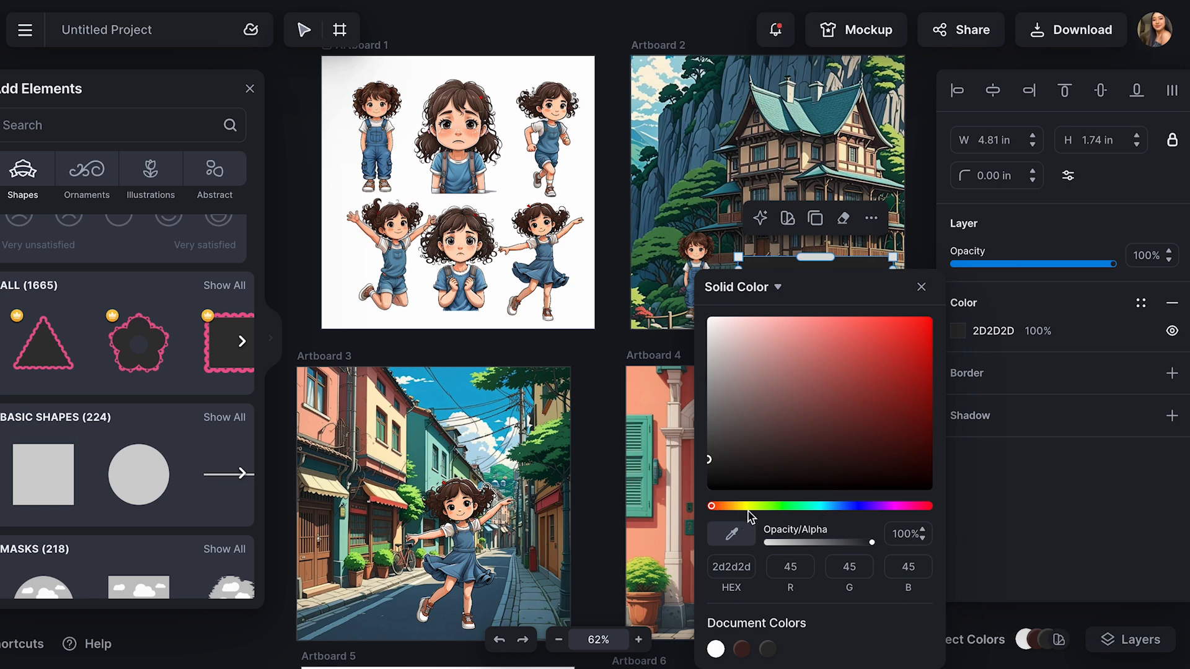
left_click(713, 330)
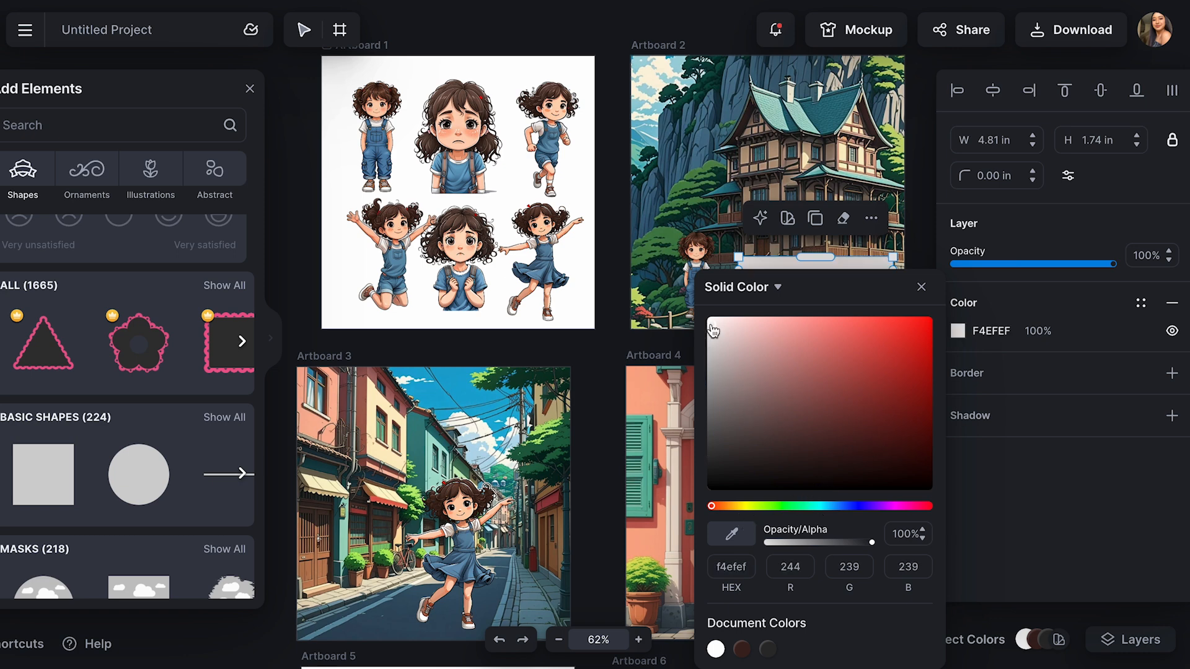
left_click_drag(713, 331, 712, 287)
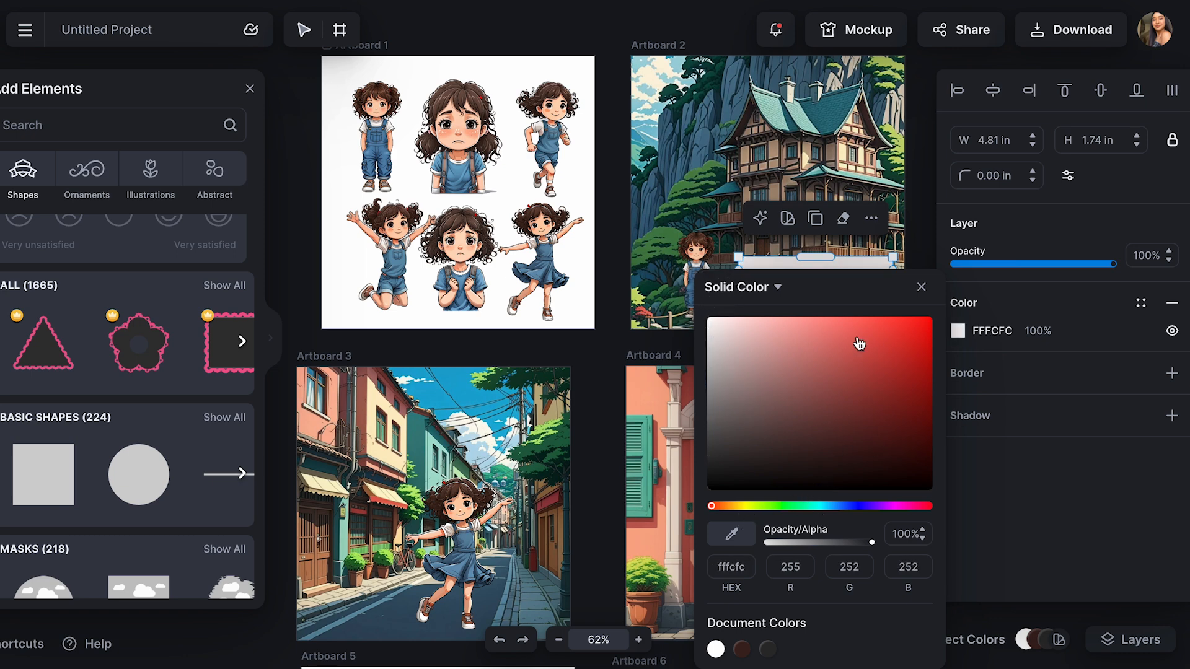
left_click(1059, 265)
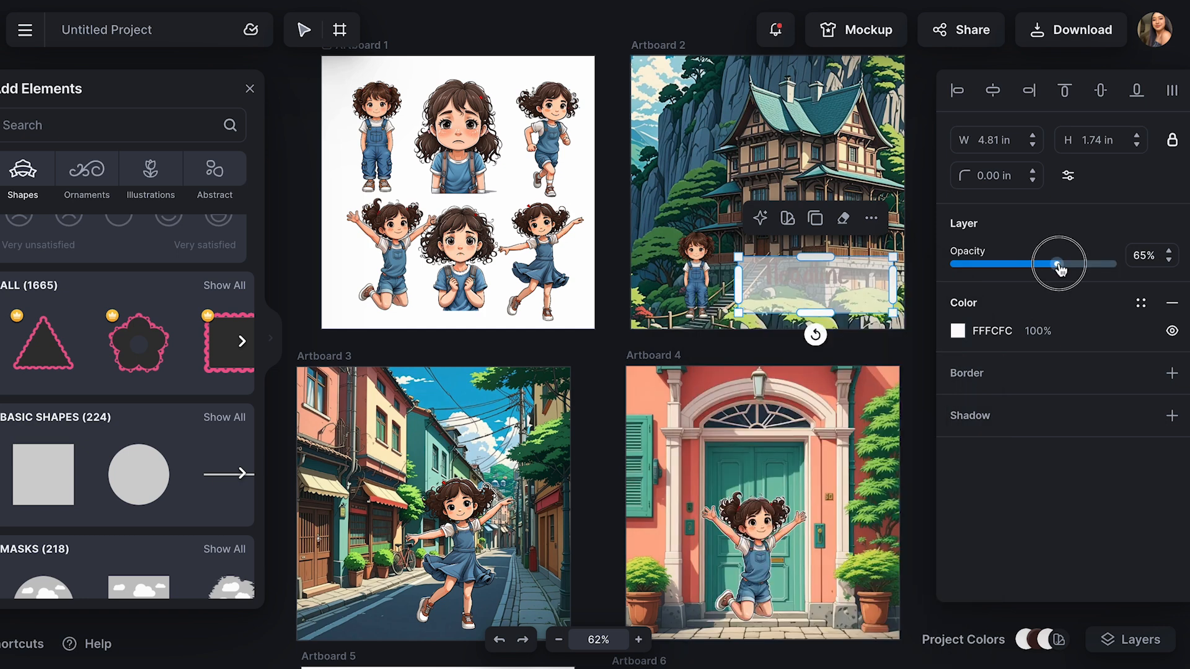
left_click_drag(1060, 267, 1050, 265)
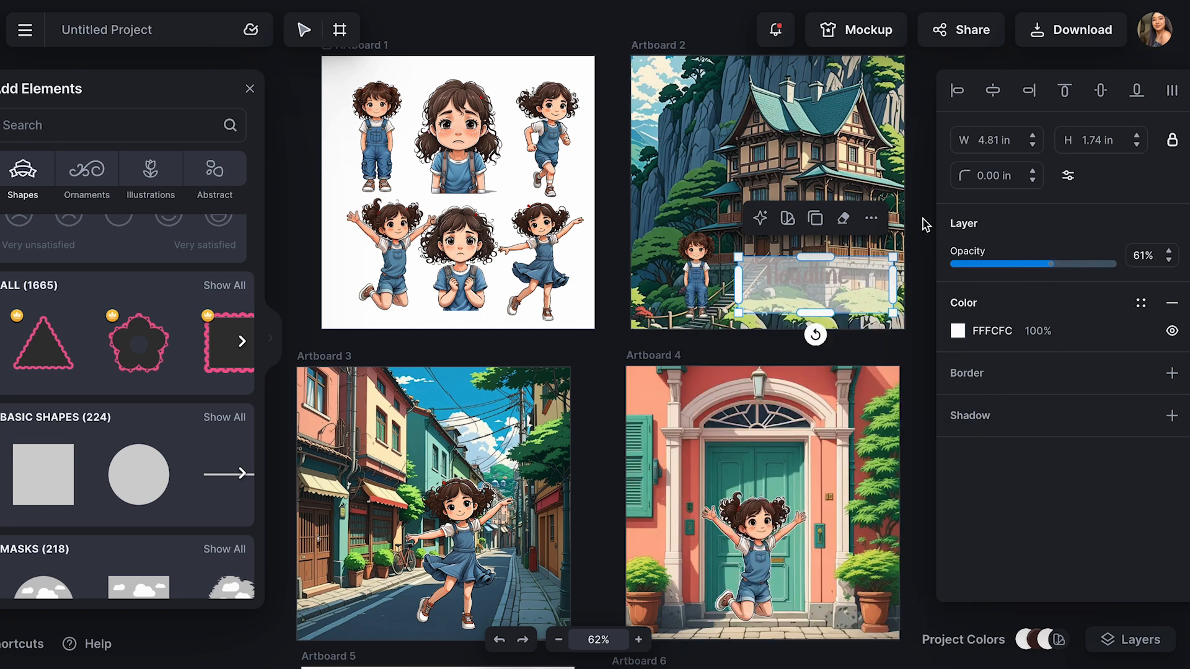
Send the Artboard 2 rectangle backward behind the headline and scale the headline down to font size 64
left_click(872, 223)
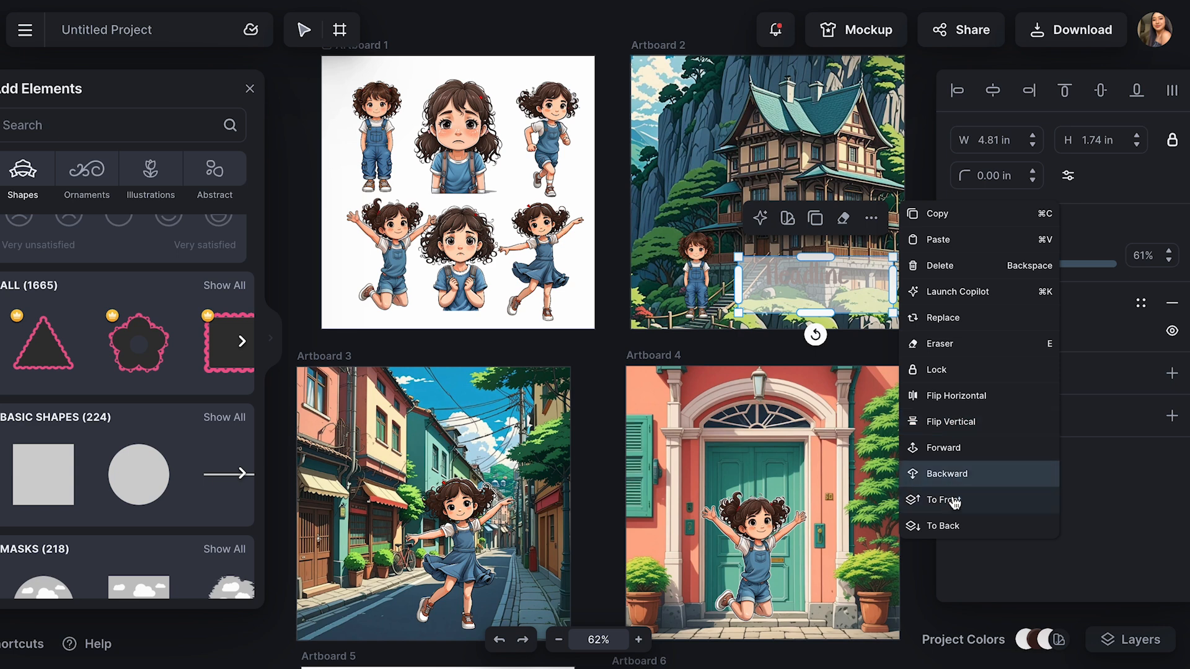
left_click(957, 476)
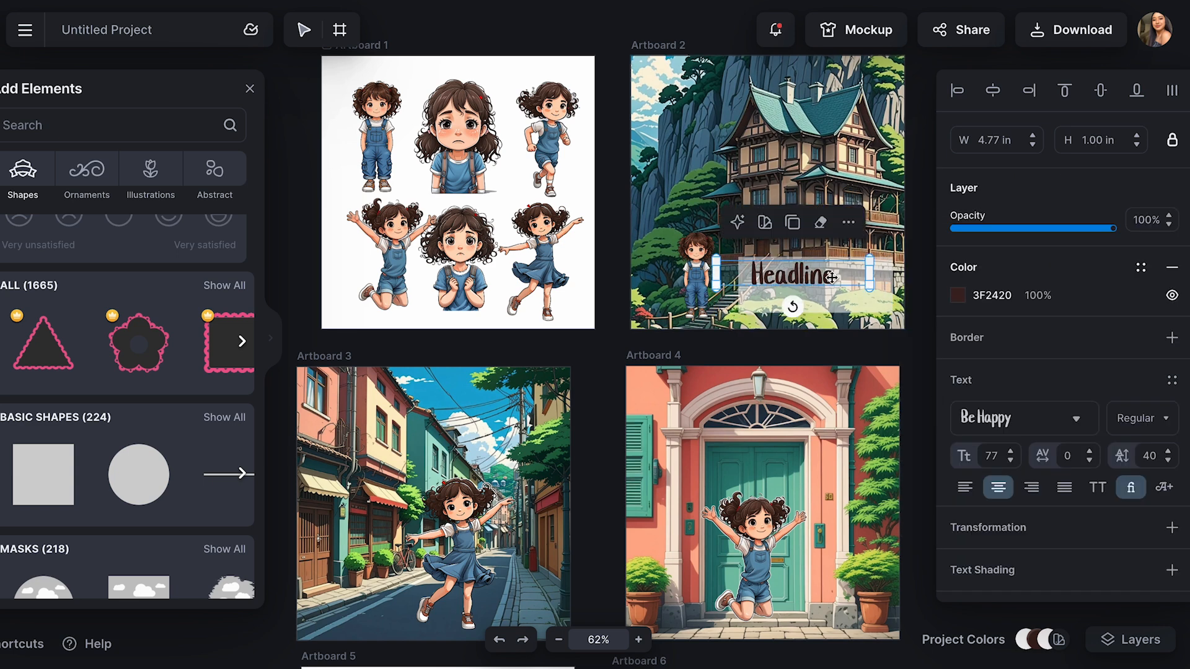
left_click_drag(870, 297, 844, 288)
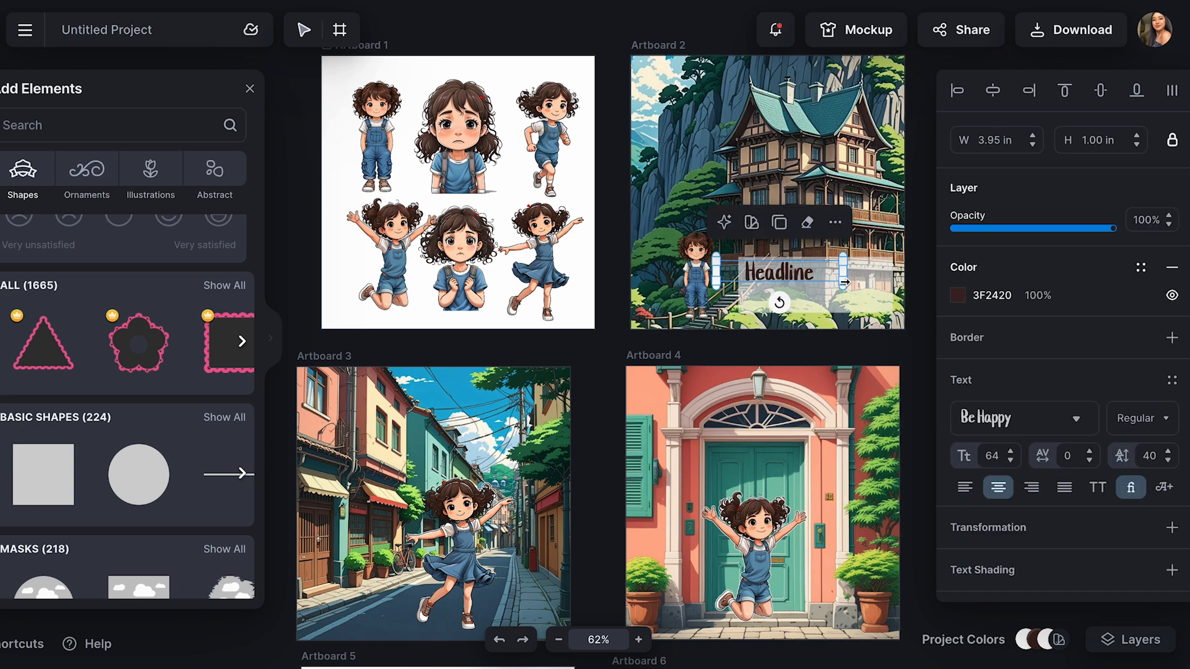
Recolor the Artboard 2 headline black (000000)
left_click(959, 297)
left_click_drag(757, 468, 709, 489)
left_click(923, 240)
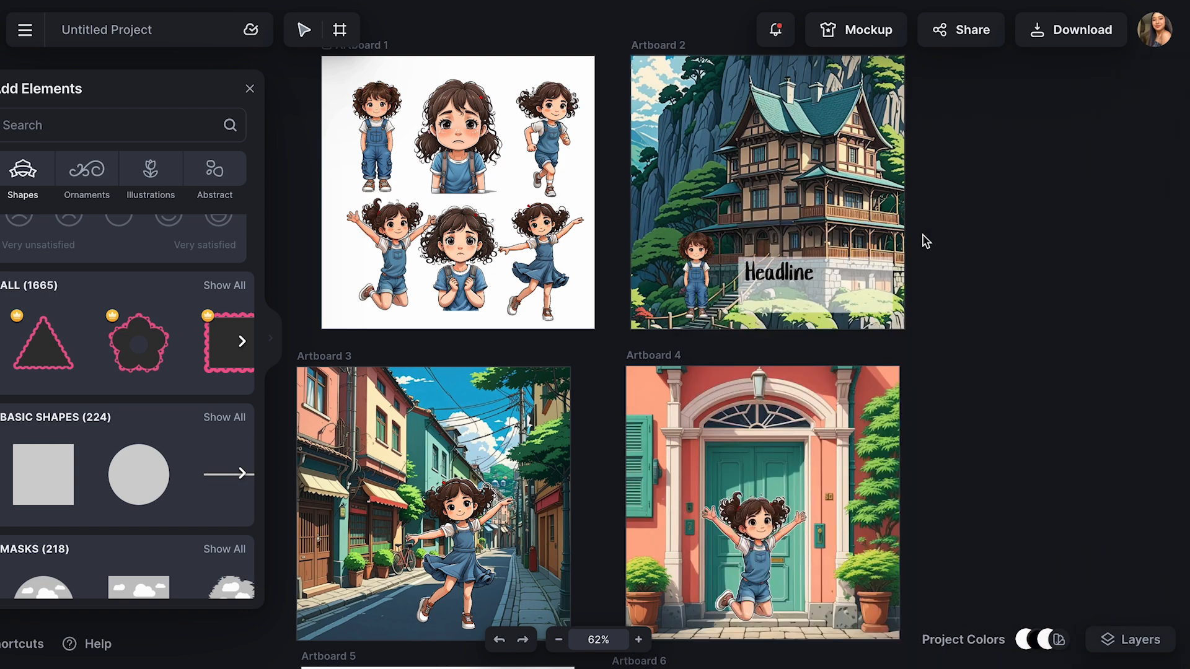
left_click(796, 278)
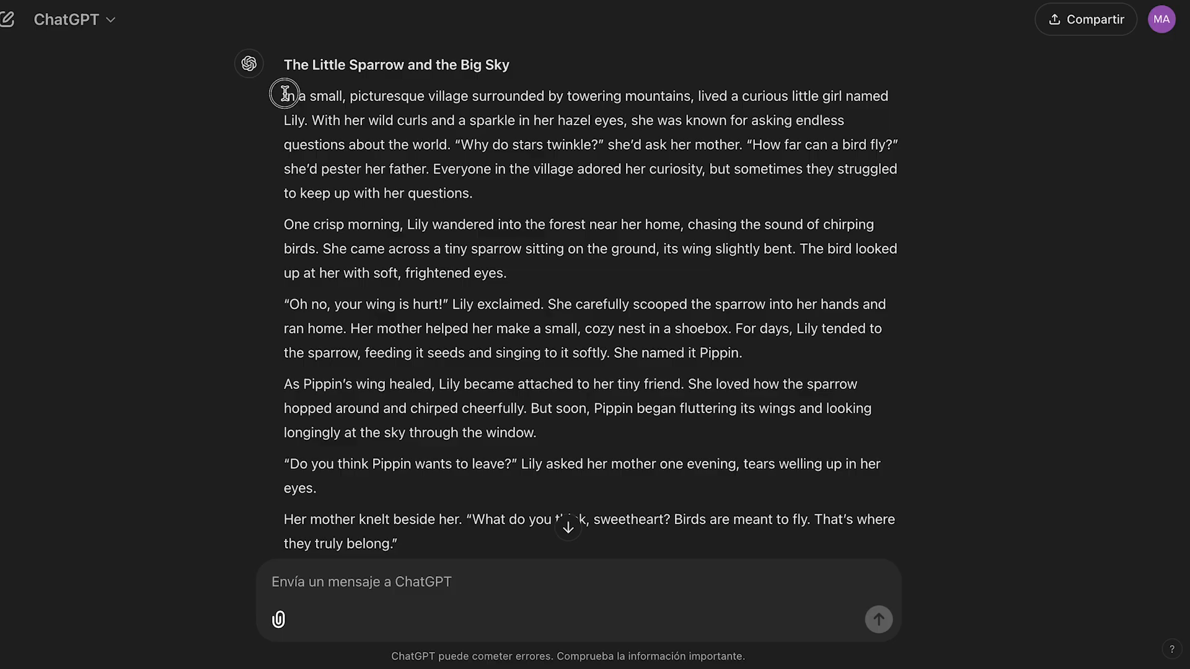
Replace the headline text with the copied story sentence beginning "In a small, picturesque village"
left_click_drag(282, 94, 308, 119)
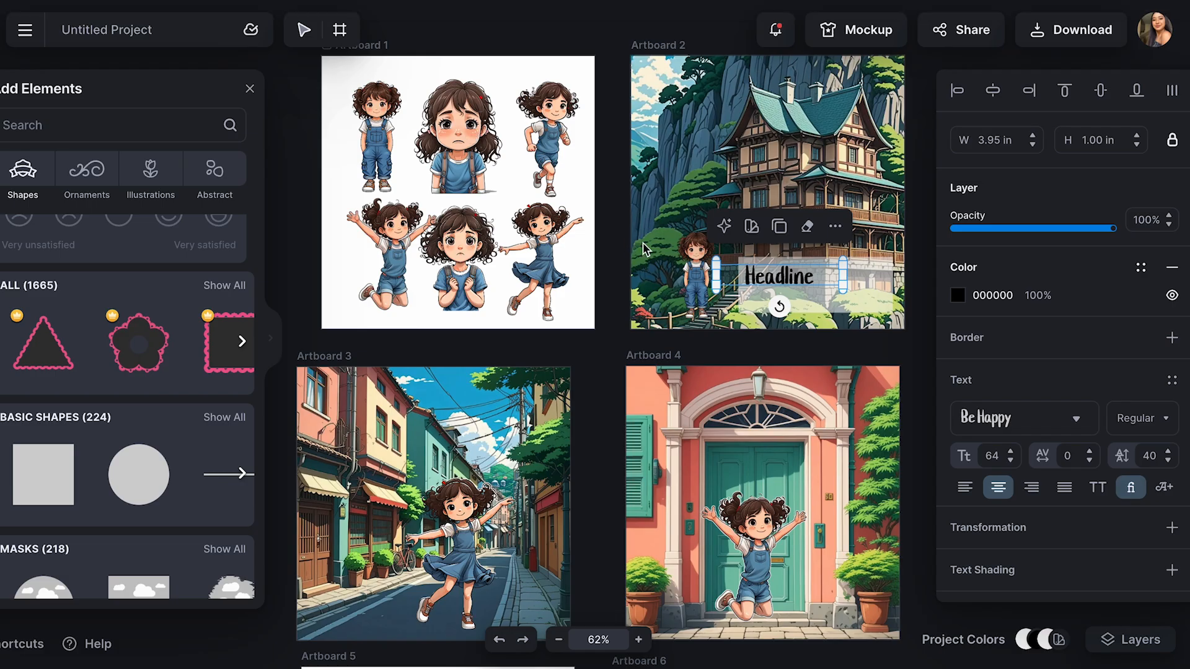
double_click(816, 276)
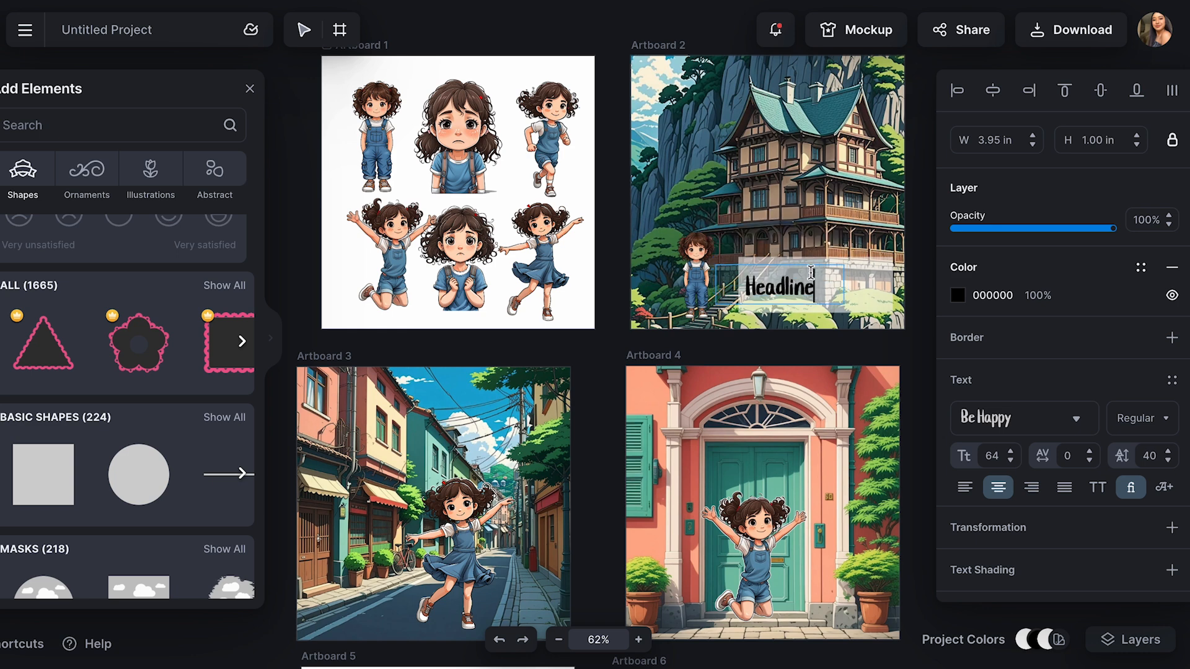
key("ctrl+a")
key("ctrl+v")
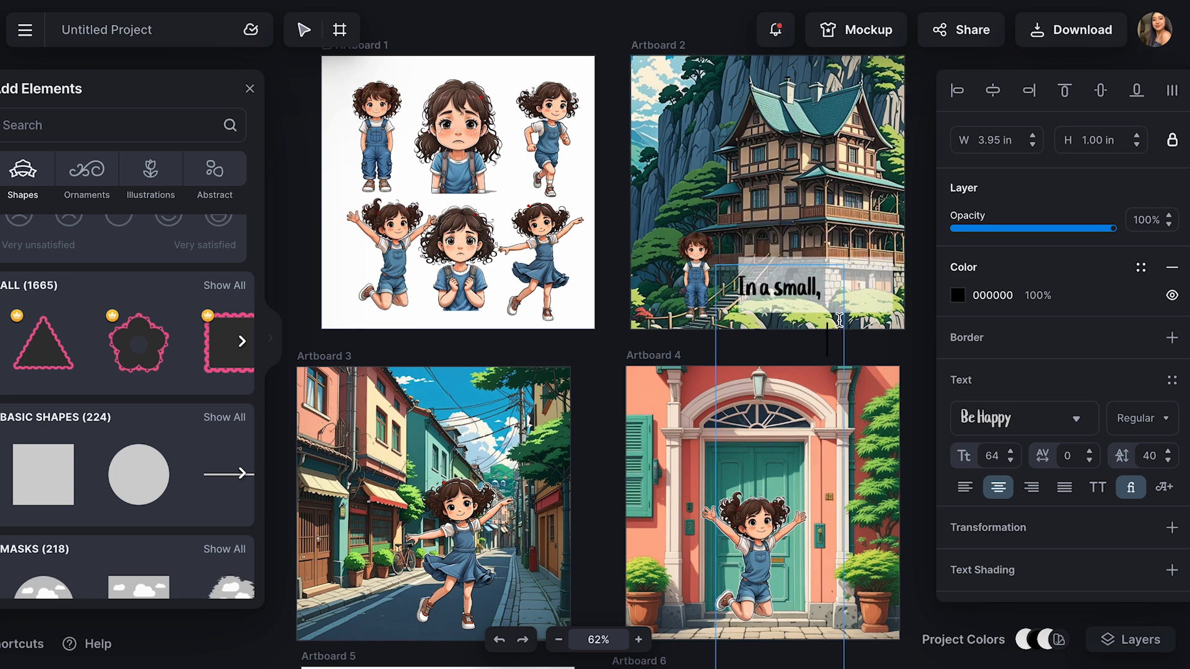
key("Escape")
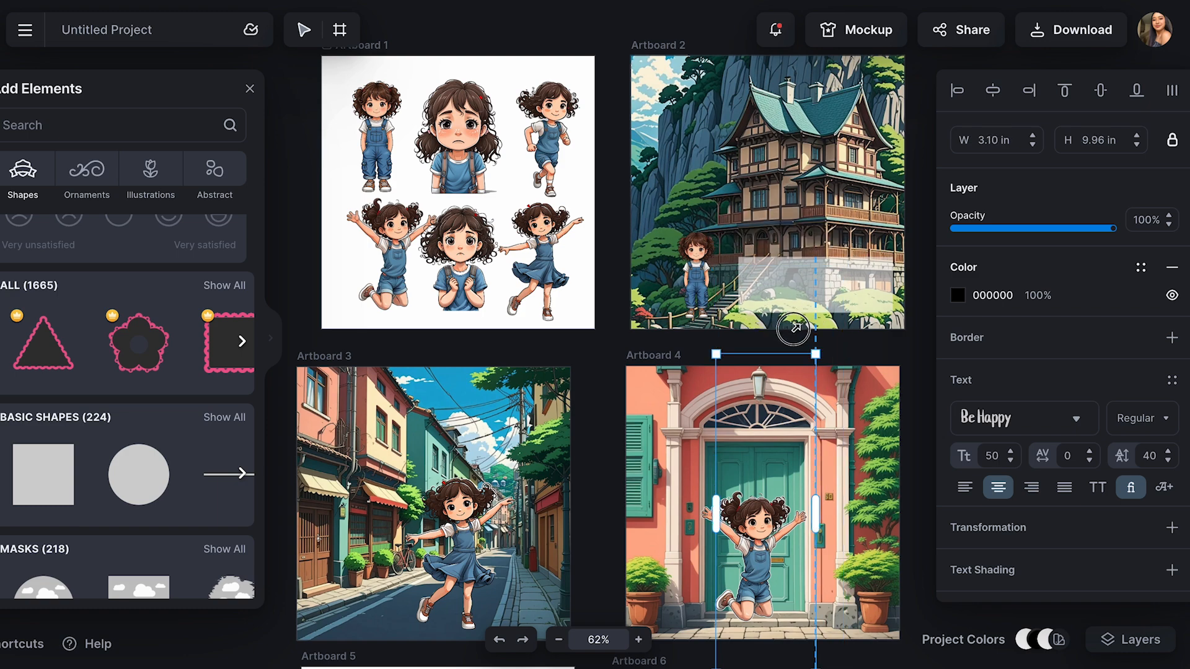
Scale the story text down to font size 32 in a box about 4.86 in wide, at 100% opacity
left_click_drag(798, 432, 798, 351)
key("ctrl+z")
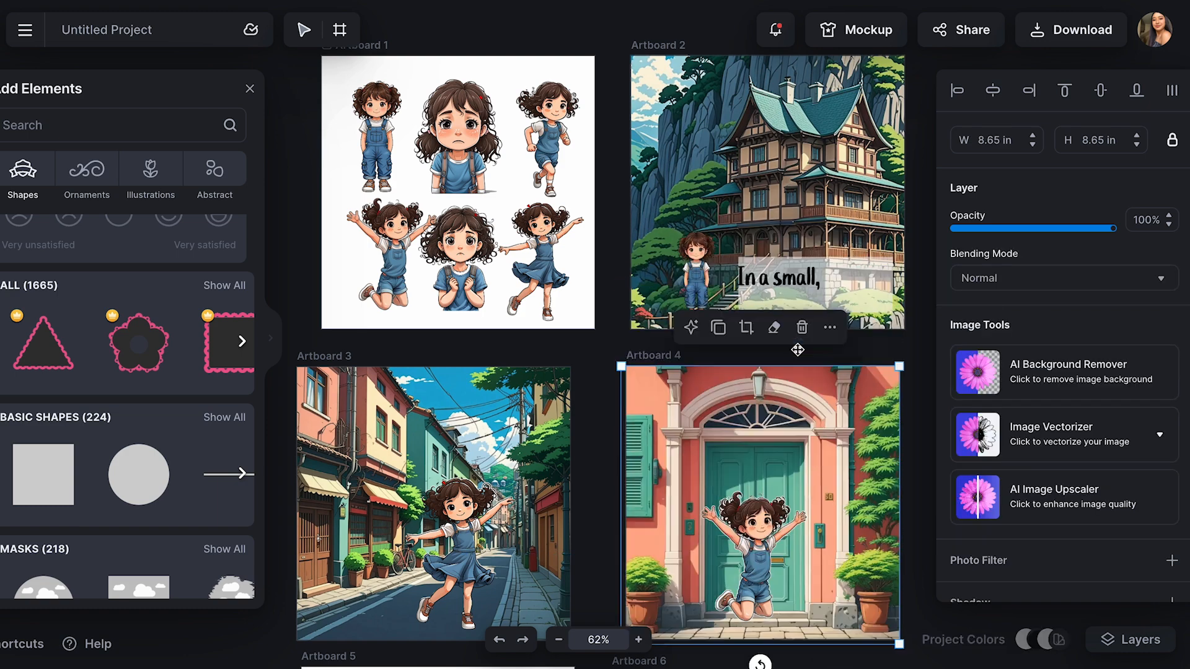
left_click_drag(786, 262, 973, 231)
left_click_drag(657, 68, 815, 128)
left_click_drag(862, 163, 695, 281)
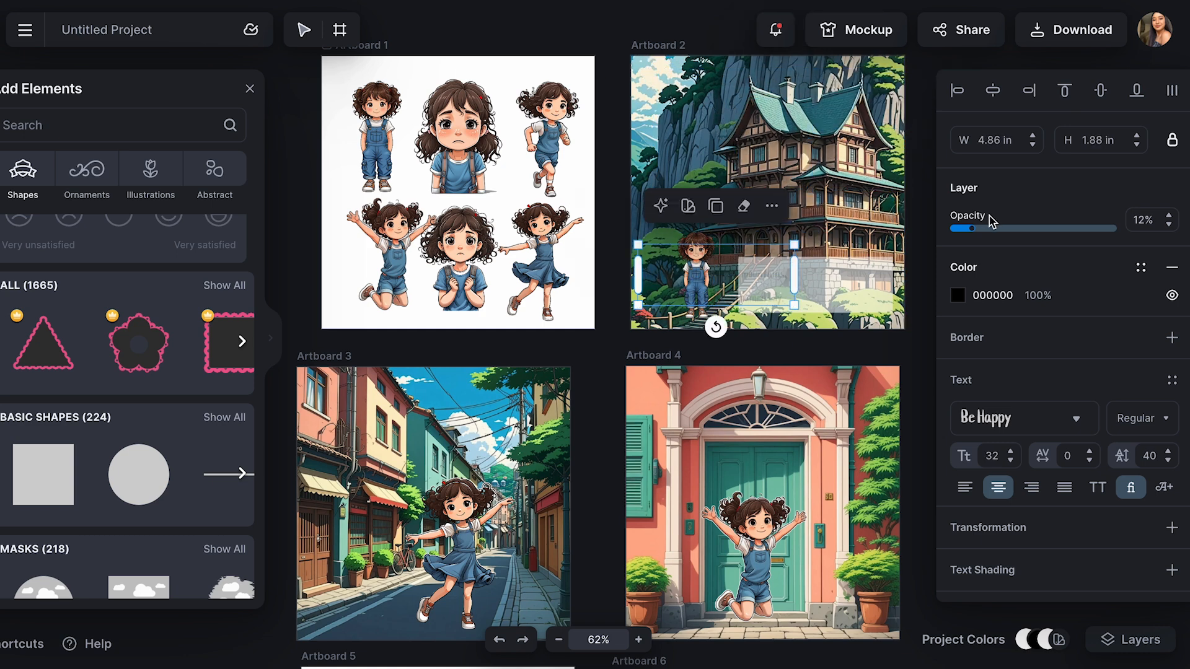
left_click_drag(992, 224, 1116, 227)
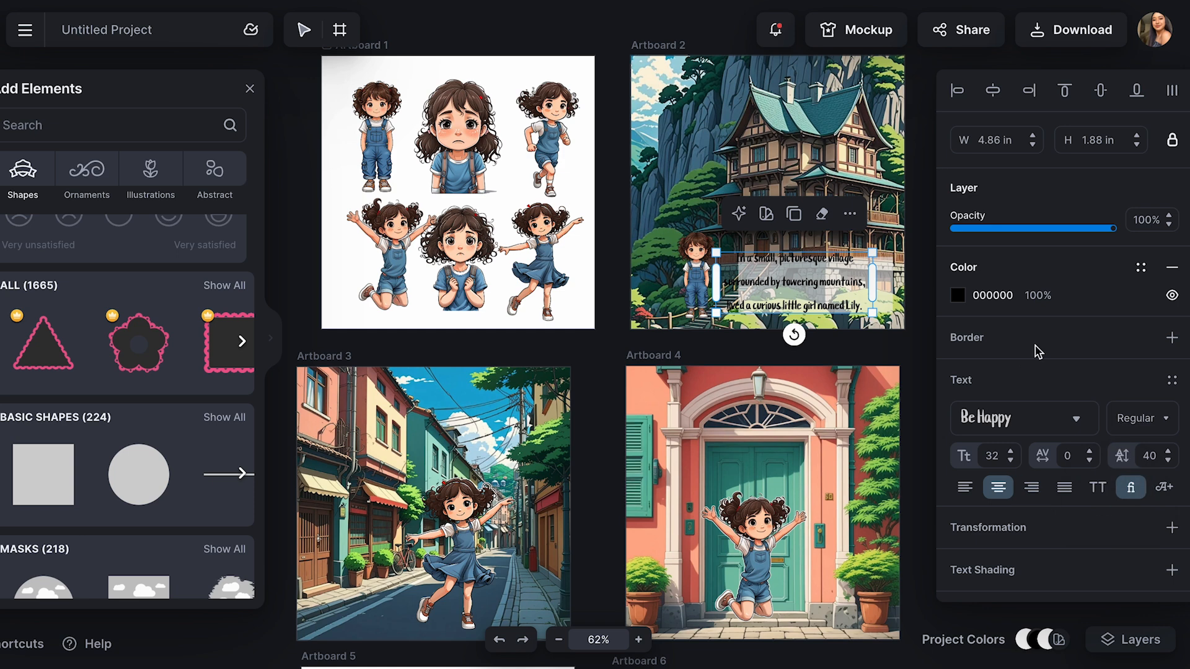
Set the story text's letter spacing to 1 and line height to -23, and move it onto the white rectangle
left_click(1089, 451)
left_click(1169, 461)
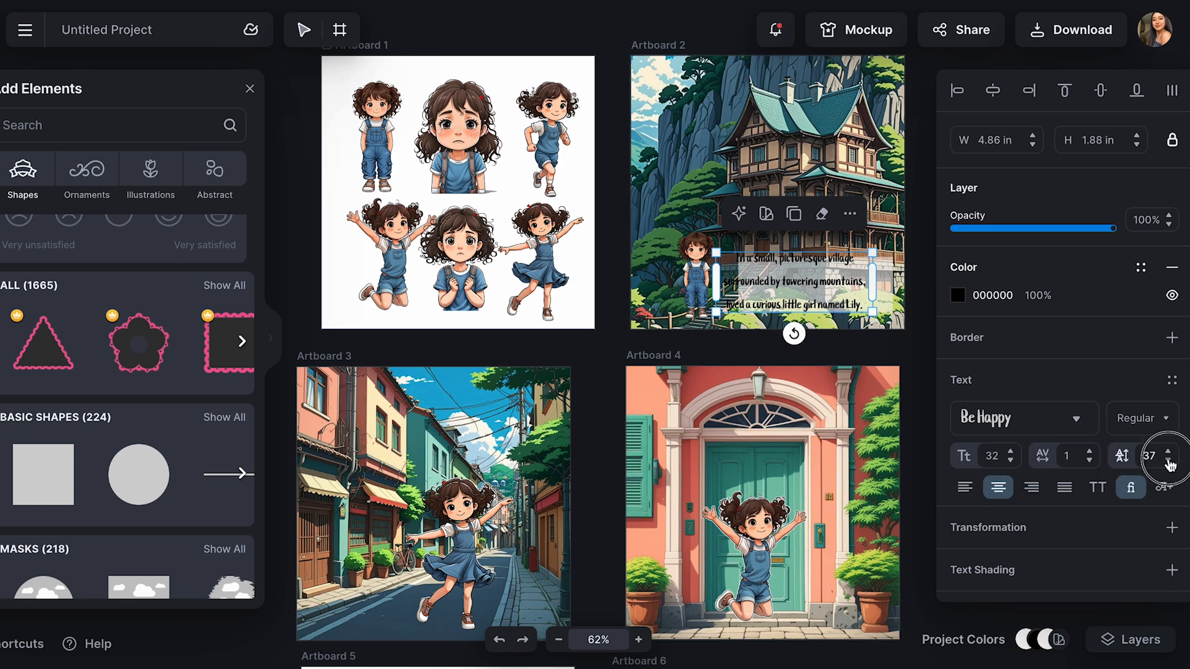
left_click(703, 230)
left_click(799, 278)
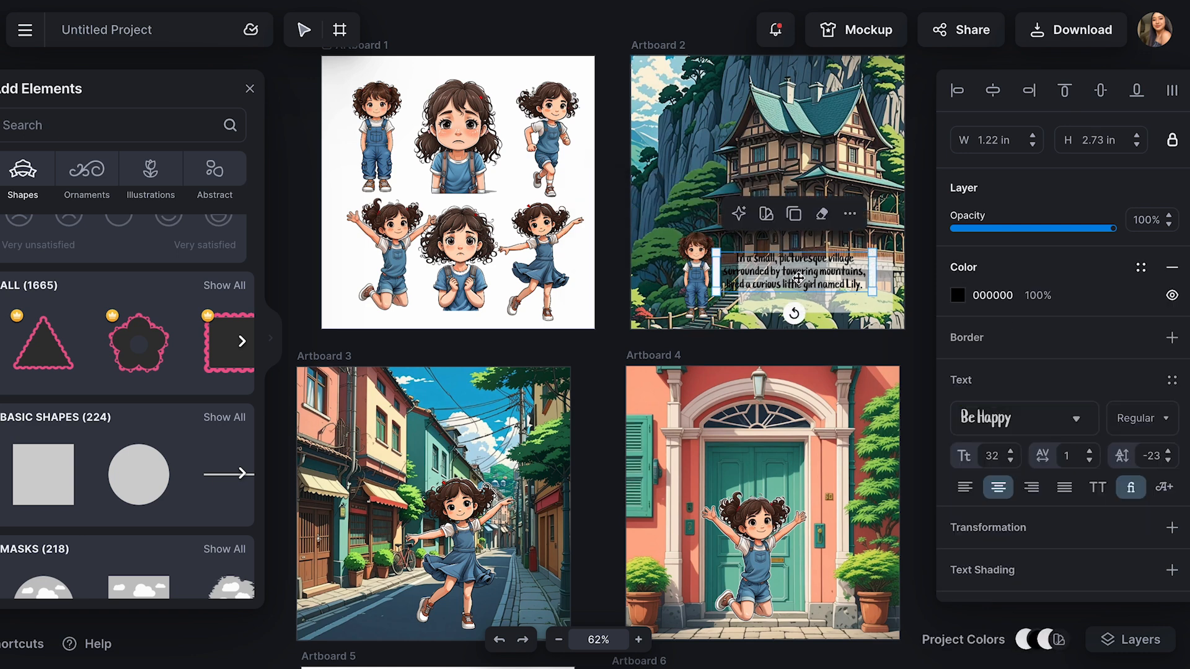
left_click_drag(799, 278, 822, 291)
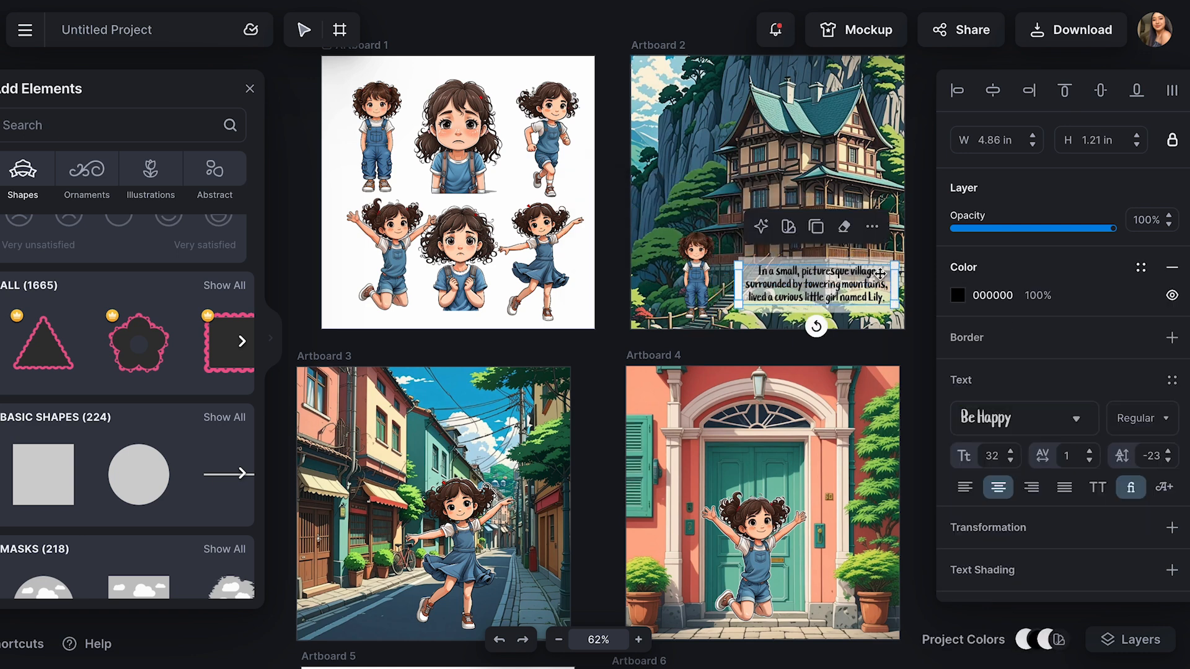
Raise the opacity of the rectangle behind the story text to 91%
left_click(895, 252)
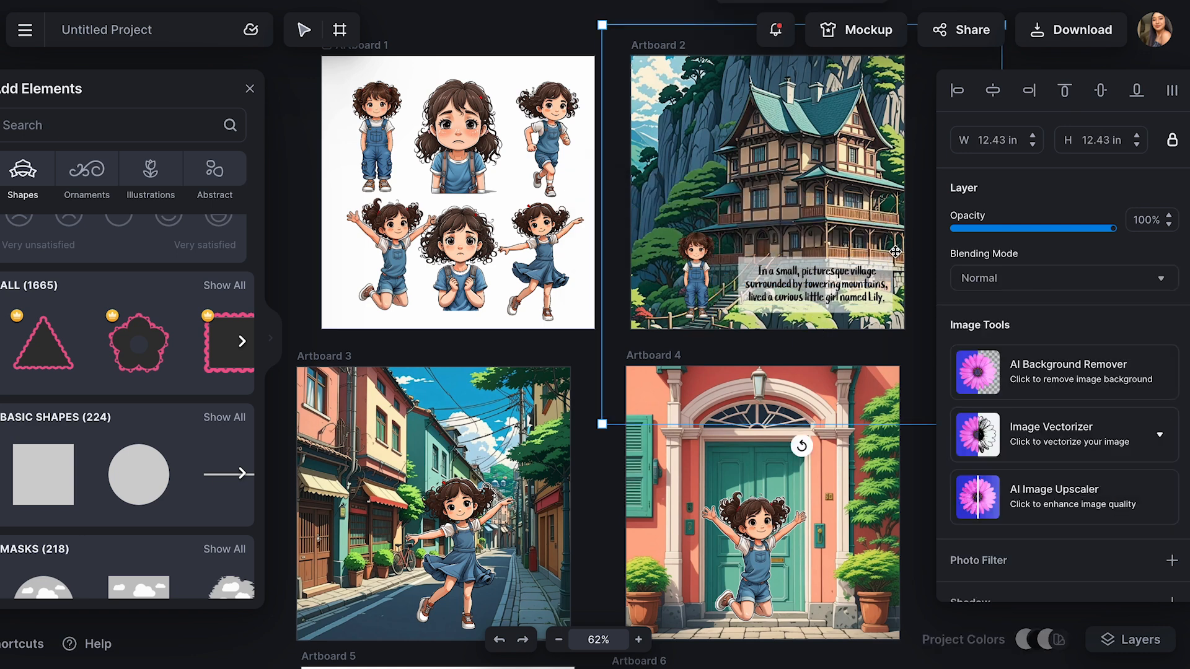
left_click(802, 261)
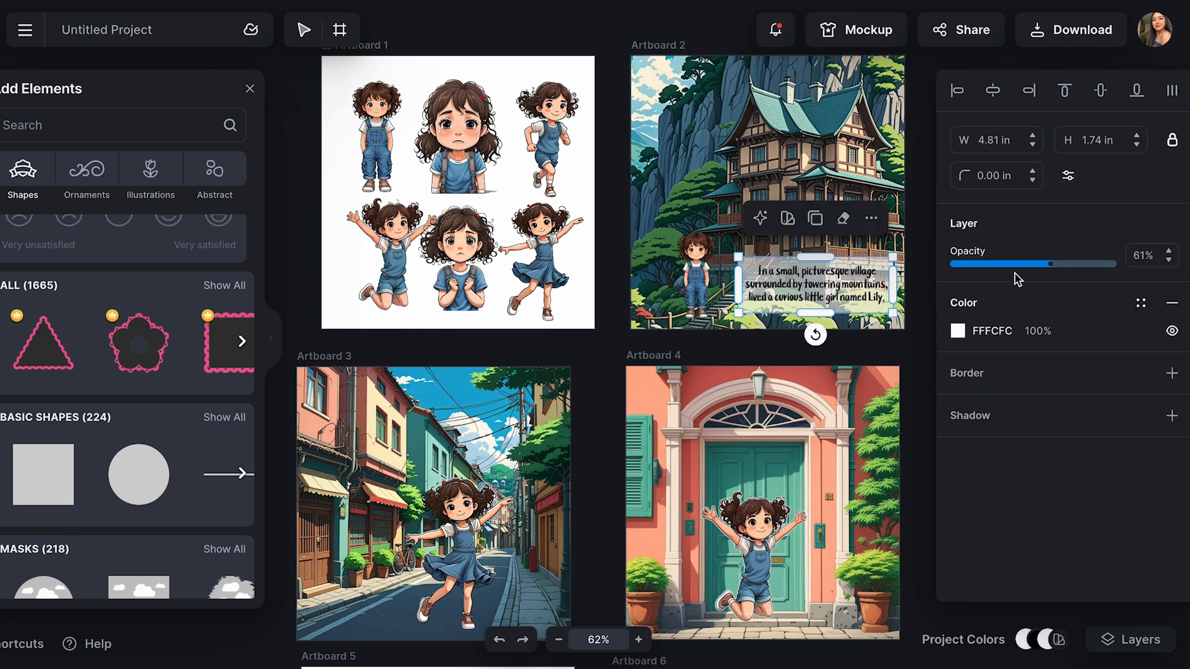
left_click_drag(1051, 265, 1102, 266)
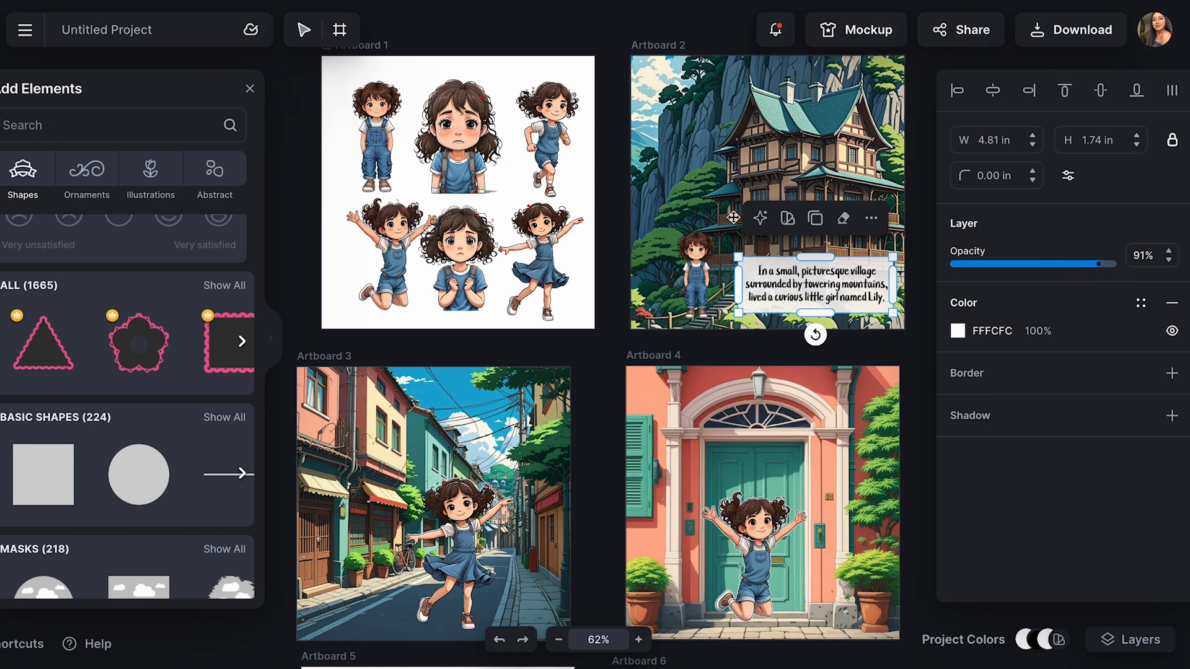
left_click(893, 339)
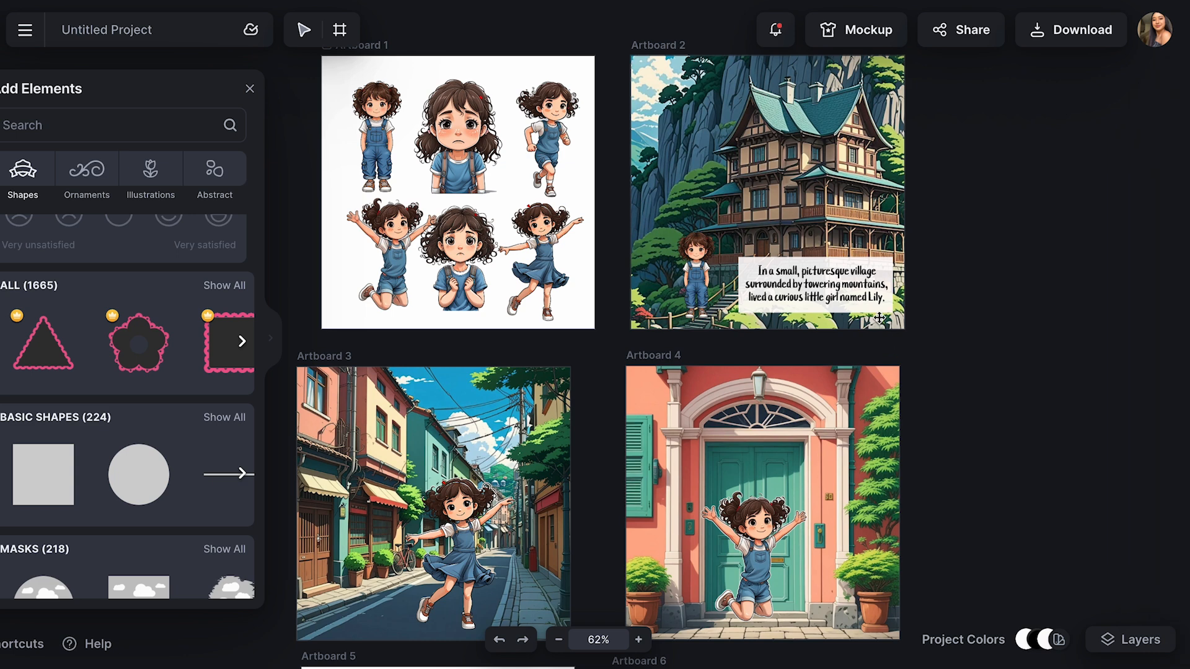
Scale the story text down to font size 30, about 4.63 in wide, within the rectangle
left_click(831, 288)
left_click_drag(891, 308, 829, 289)
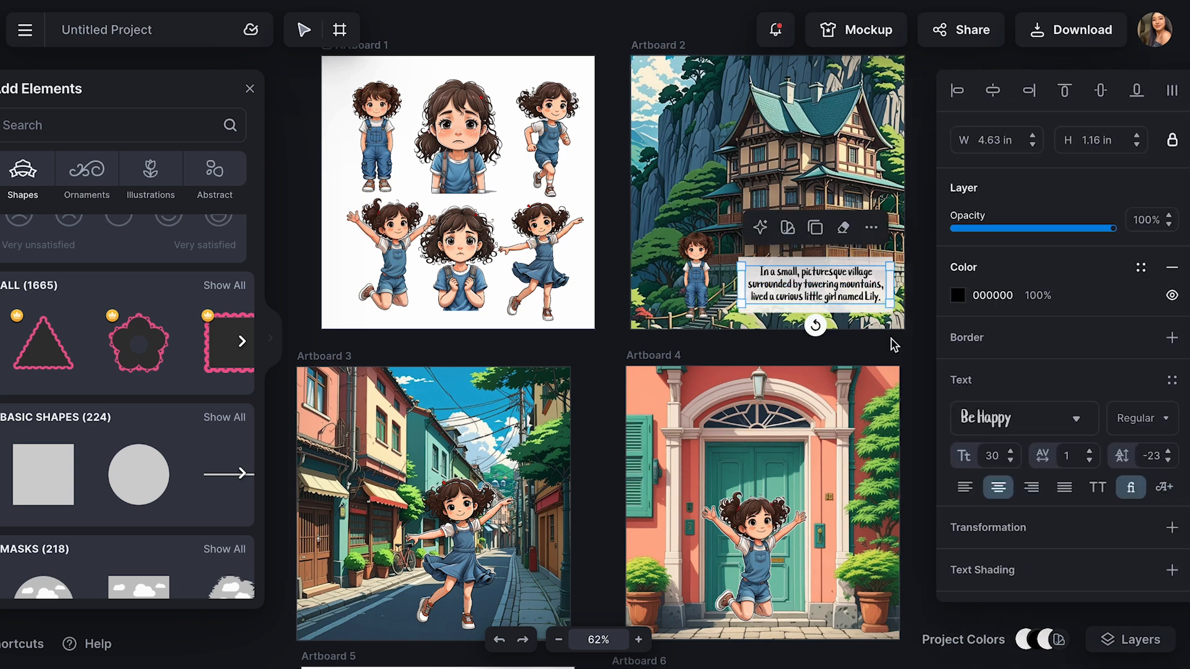
left_click(892, 343)
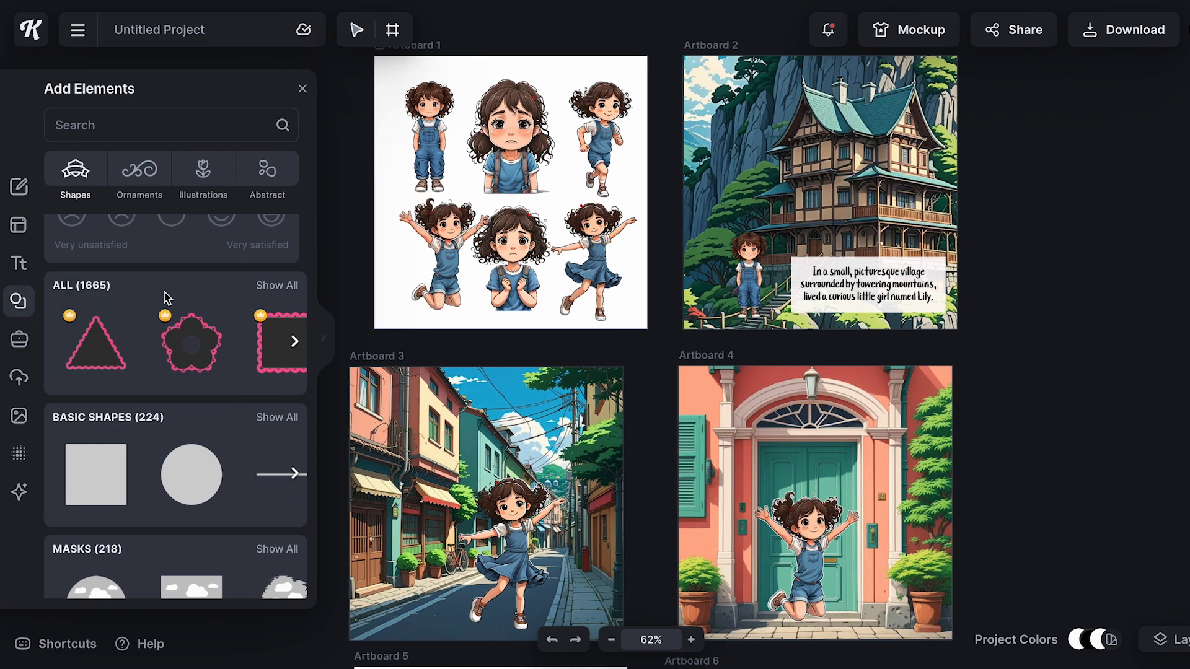
Browse the Illustrations element categories and search the element library for "bird"
scroll(168, 292, "up", 2)
left_click(206, 173)
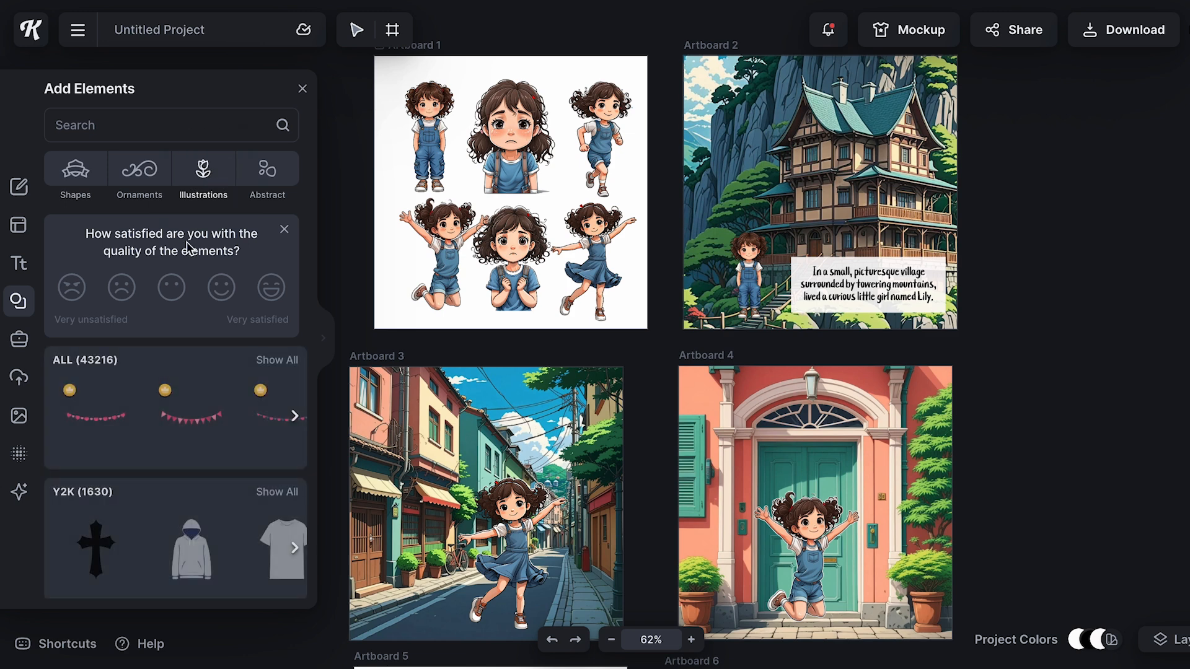
scroll(201, 471, "down", 8)
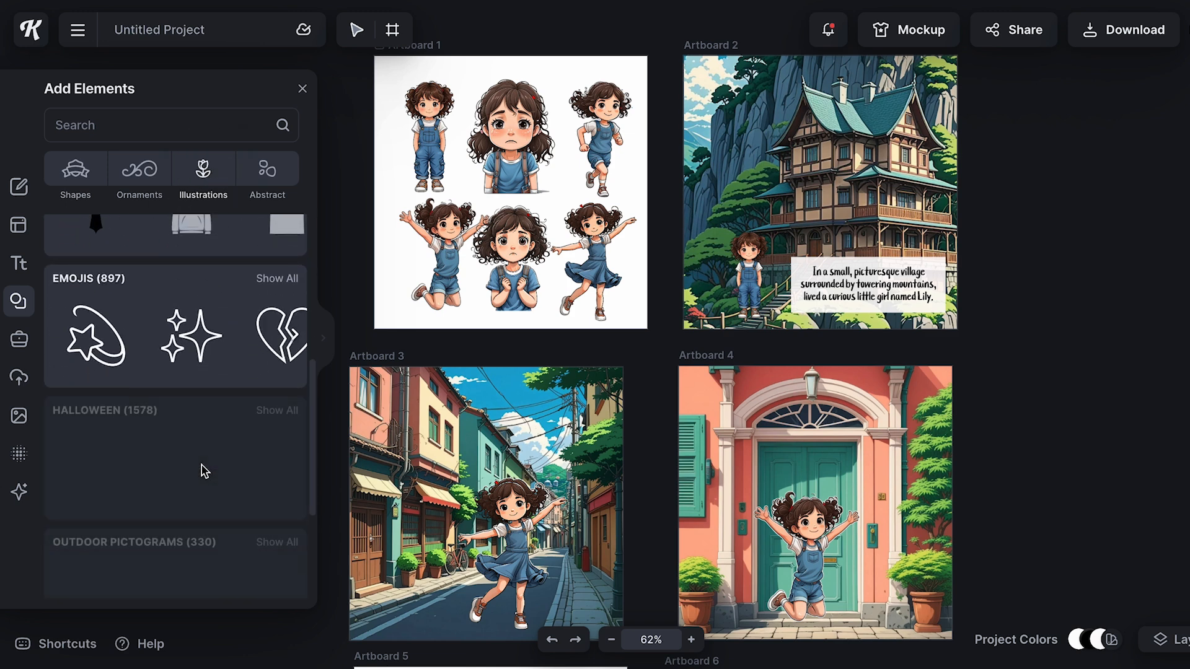
scroll(186, 474, "down", 5)
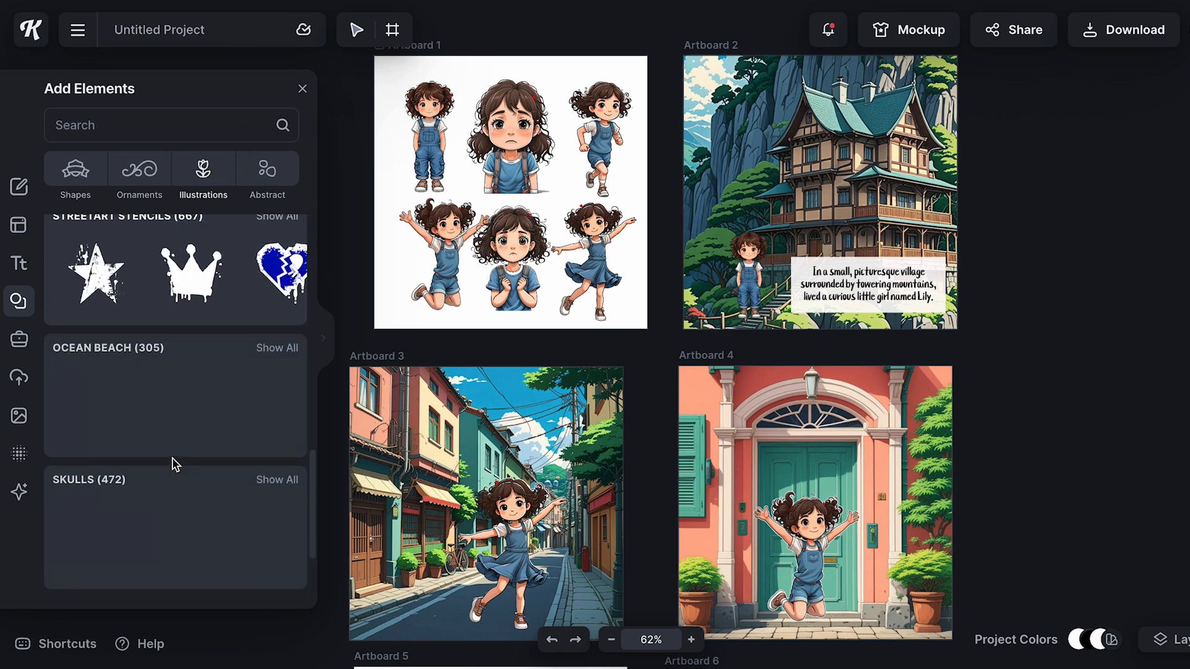
left_click(132, 122)
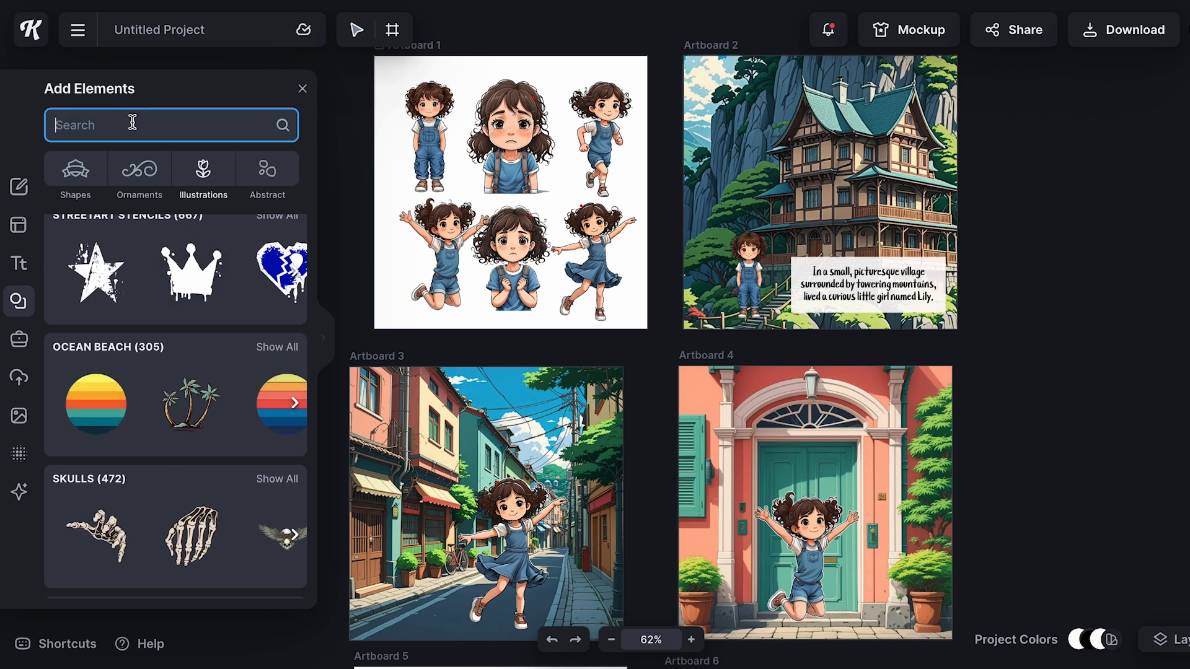
type("bird")
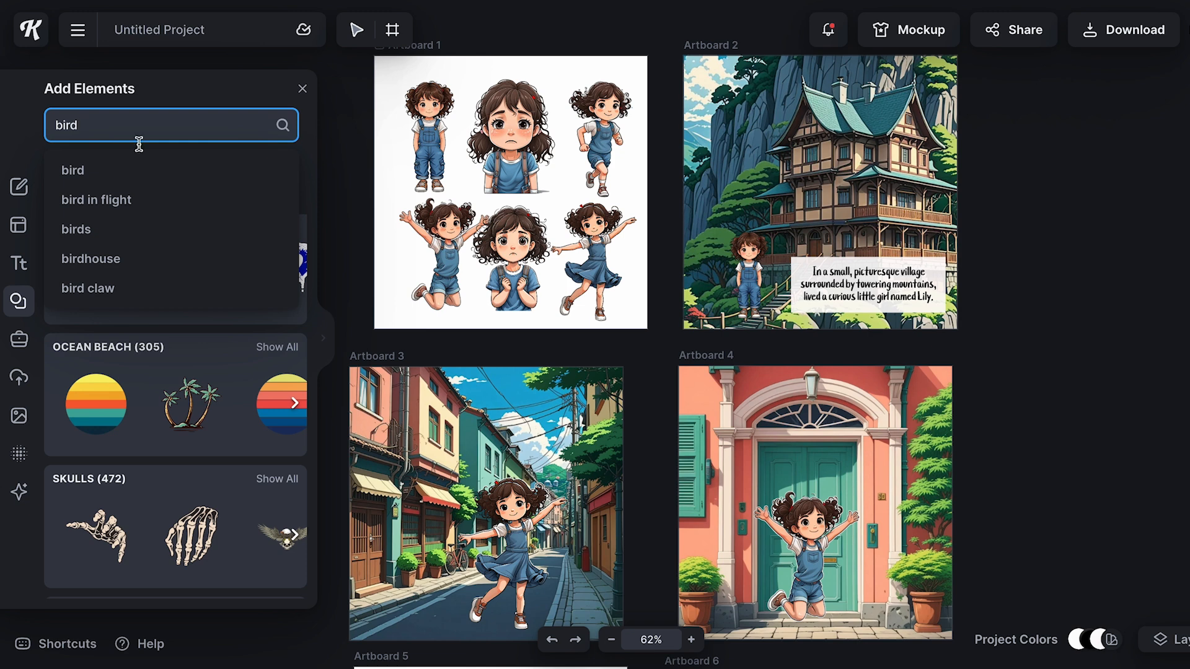
key("Return")
Add the red and golden long-tailed bird from the search results and move it over the sky of Artboard 3
scroll(206, 422, "down", 3)
scroll(207, 421, "down", 5)
left_click(323, 338)
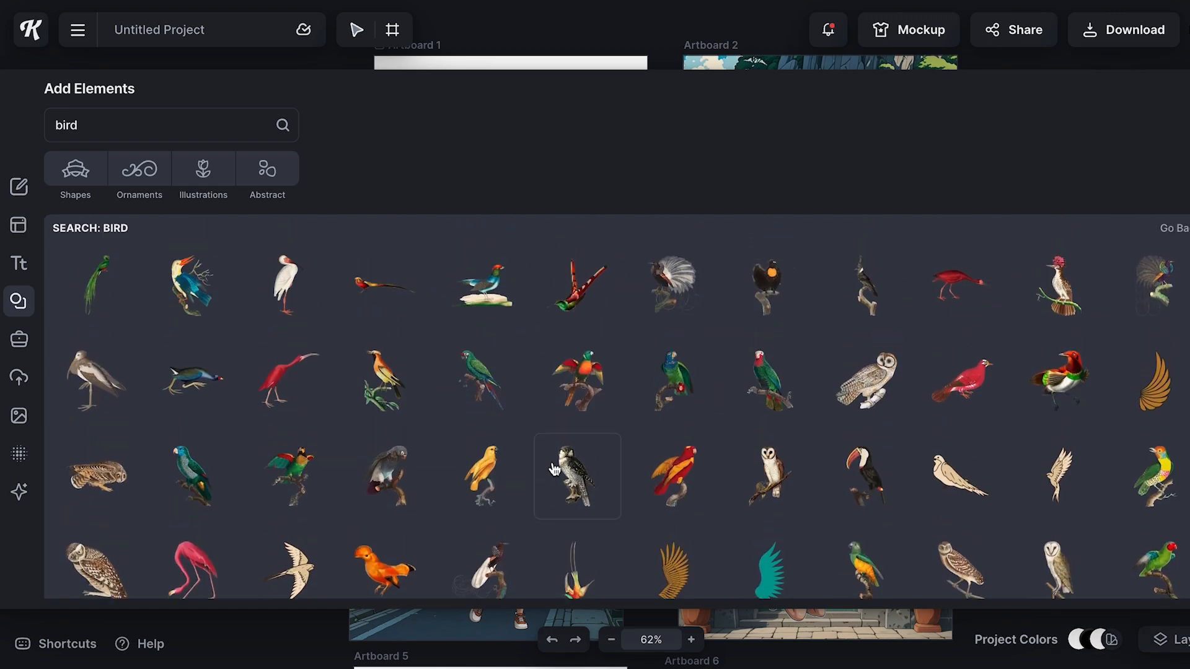
scroll(554, 469, "down", 7)
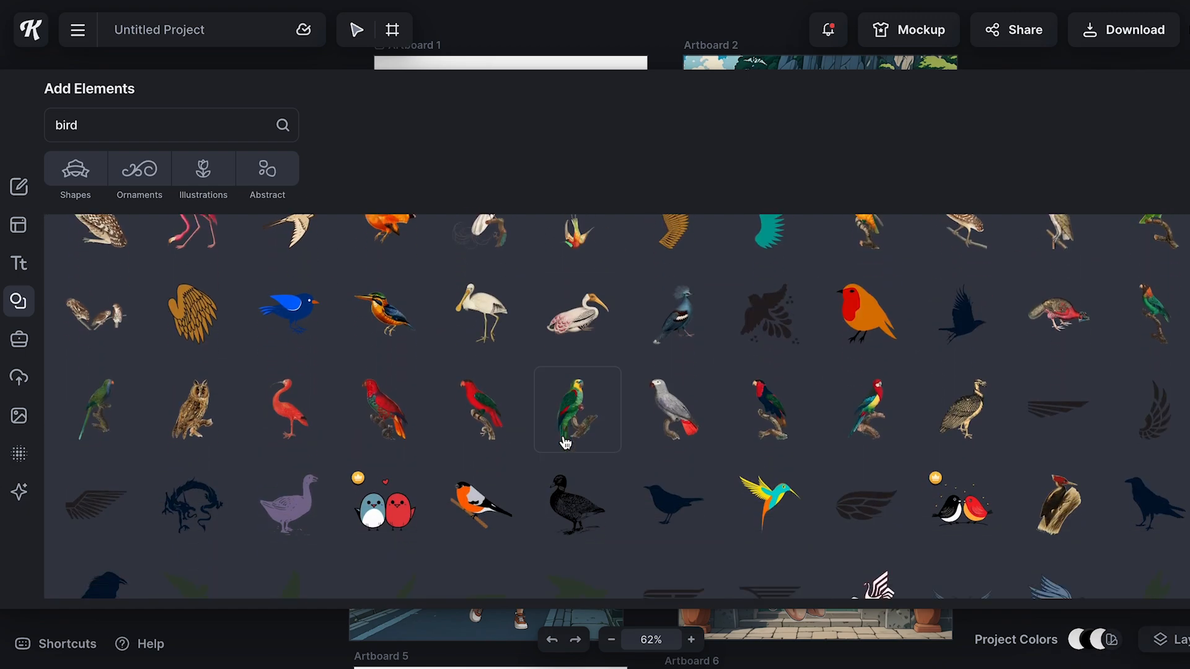
scroll(566, 442, "up", 10)
left_click(383, 279)
left_click(1186, 88)
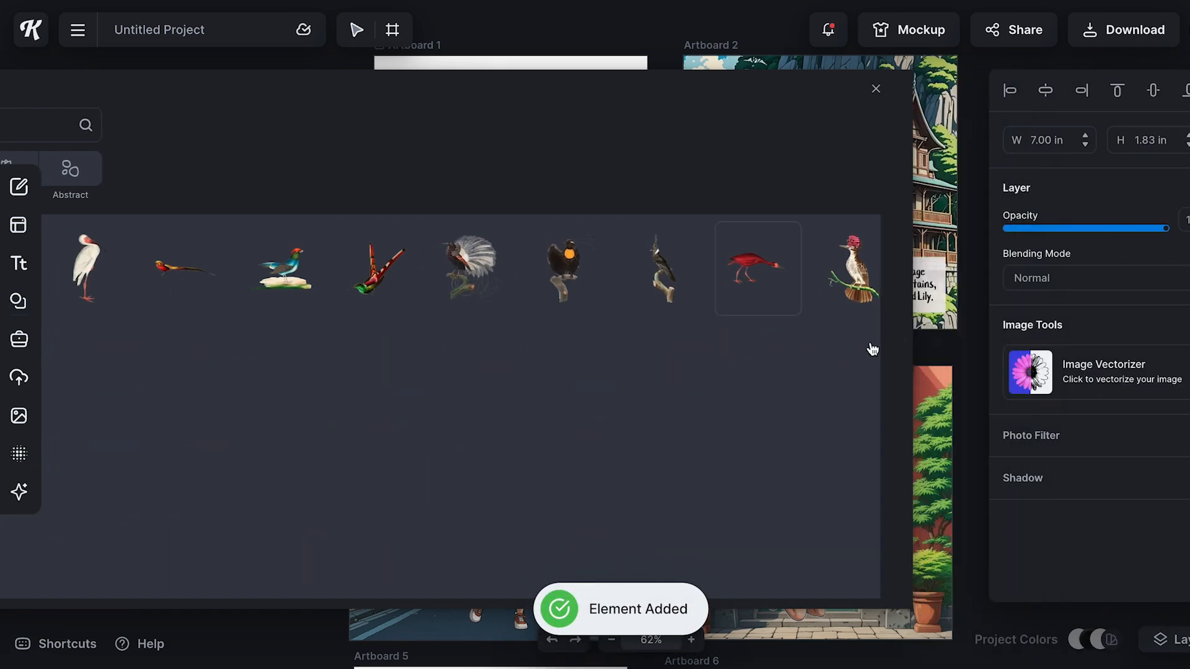
left_click_drag(533, 342, 531, 440)
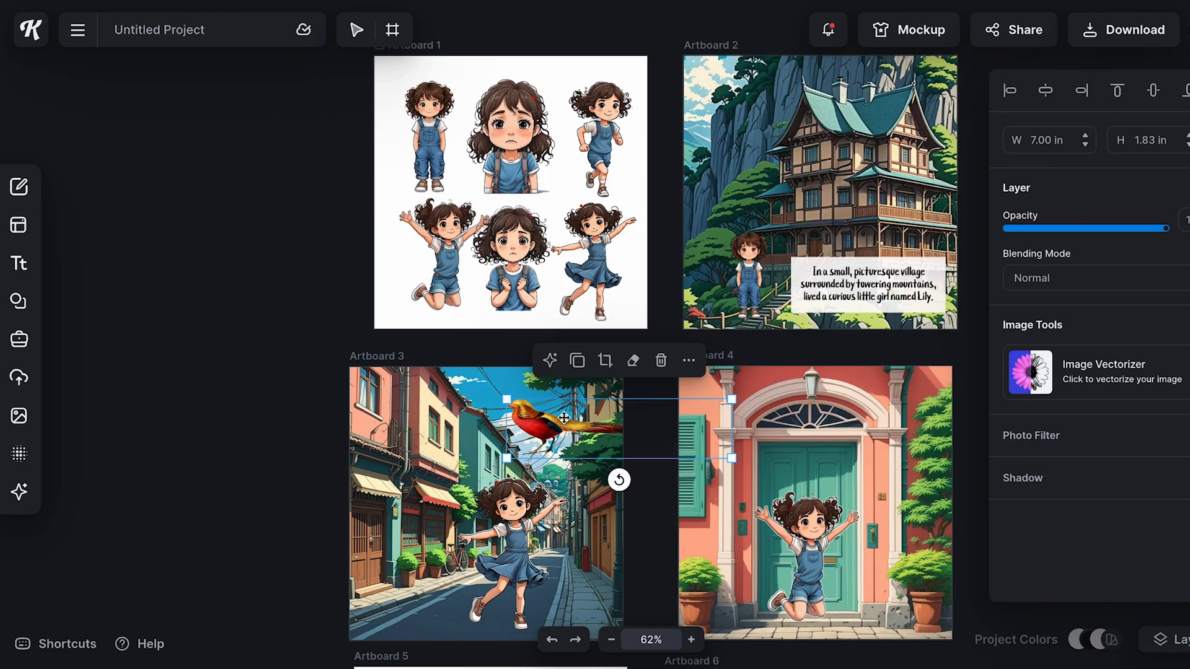
left_click_drag(506, 401, 682, 467)
key("ctrl+z")
key("ctrl+z")
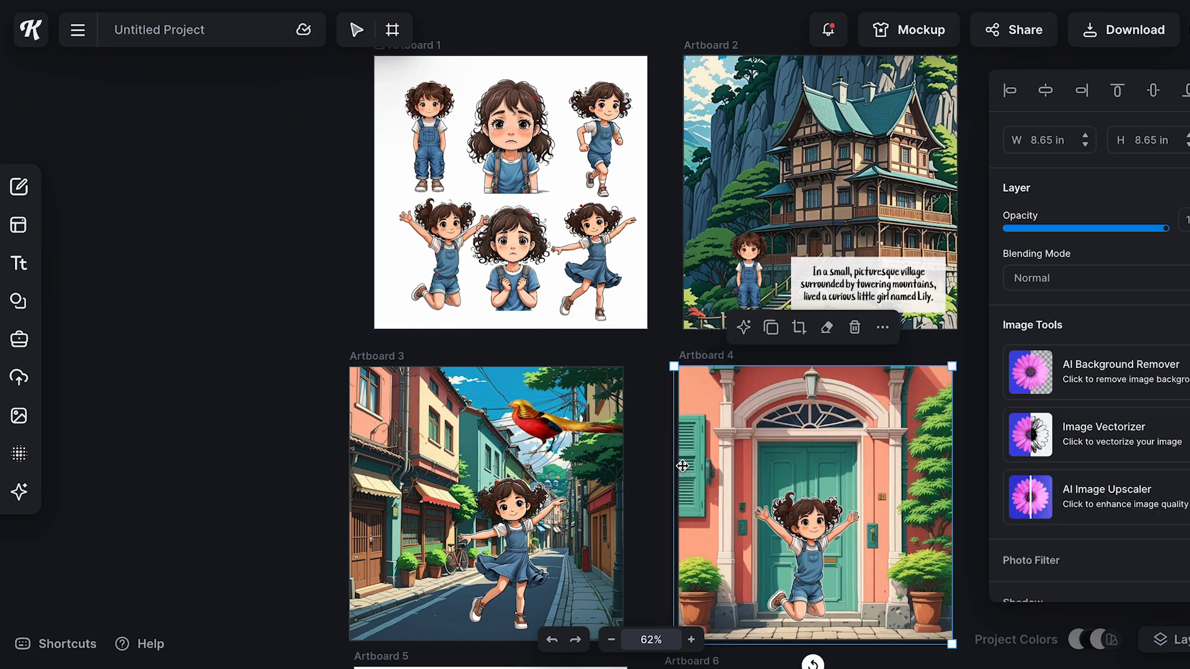
Scale the bird down to a small size and place it in the sky between the Artboard 3 buildings
left_click(553, 432)
left_click(552, 433)
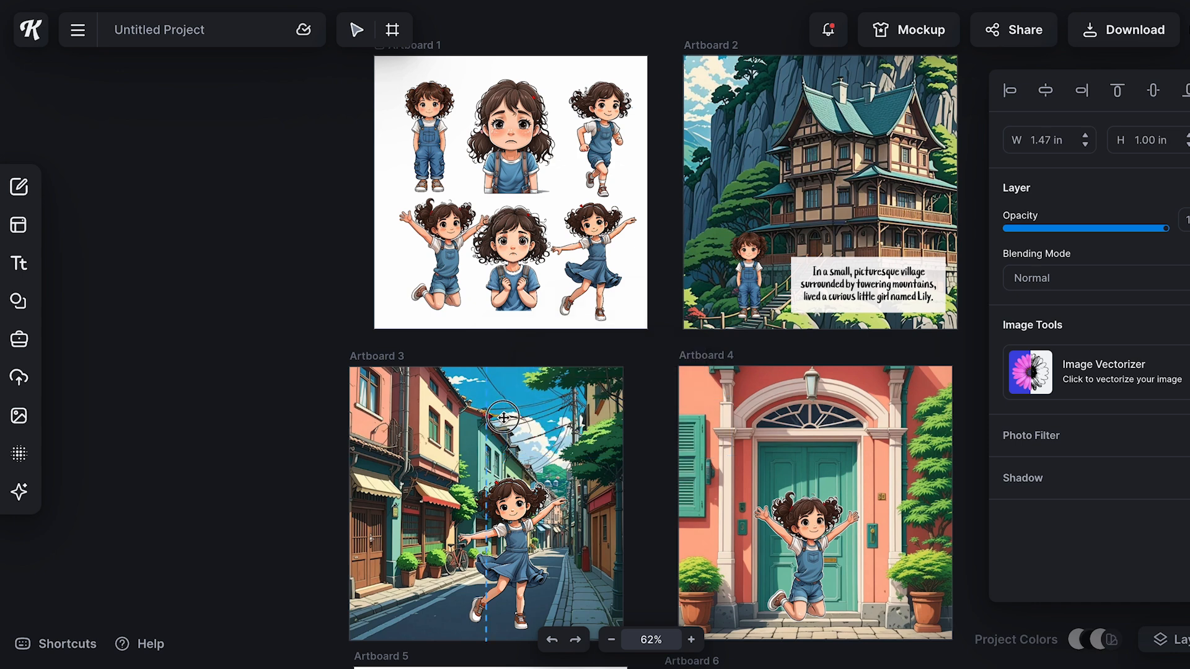
left_click_drag(504, 417, 496, 402)
left_click(659, 427)
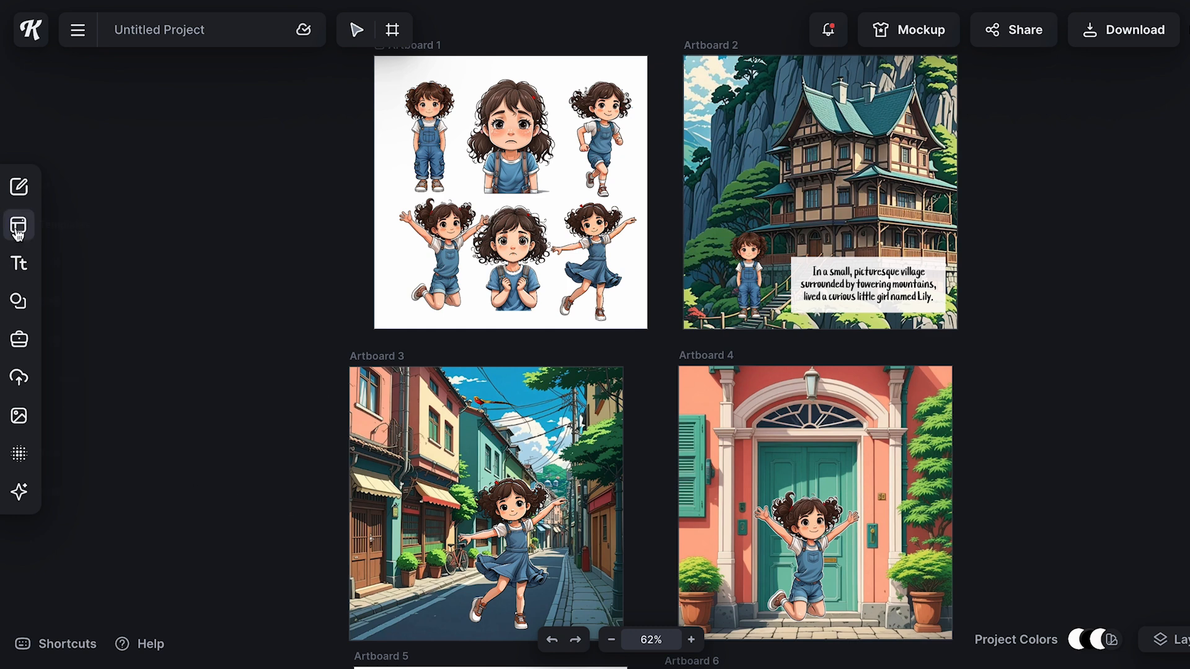
Search the element library for "dog"
left_click(19, 301)
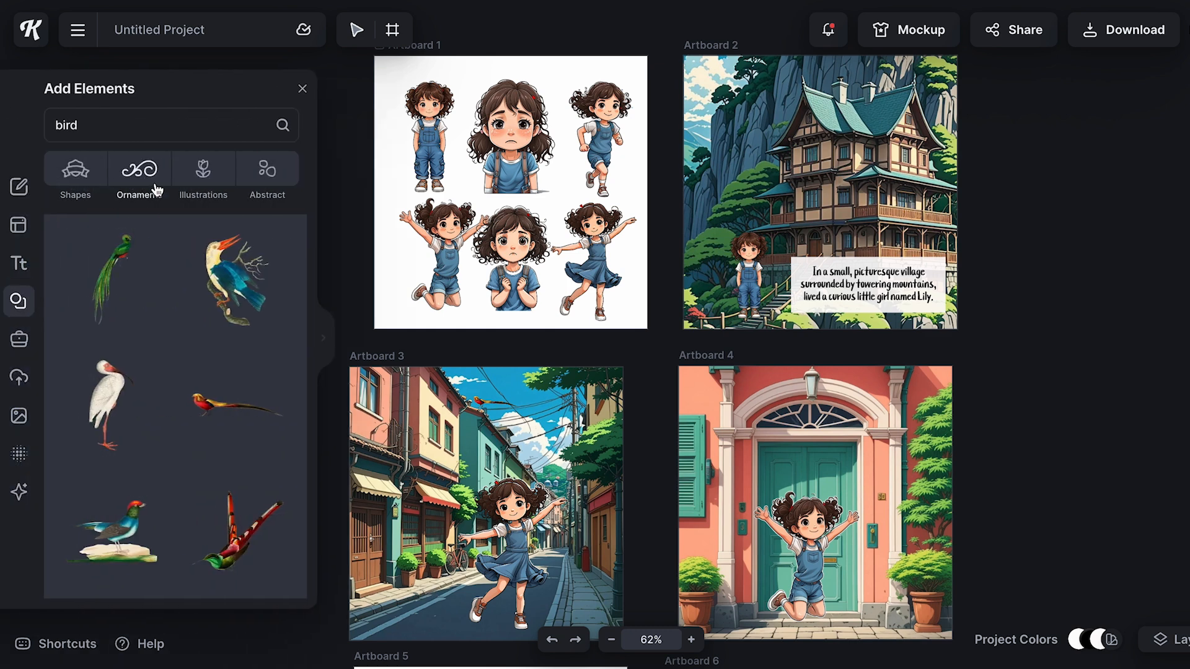
key("BackSpace")
key("BackSpace")
key("BackSpace")
key("BackSpace")
type("dog")
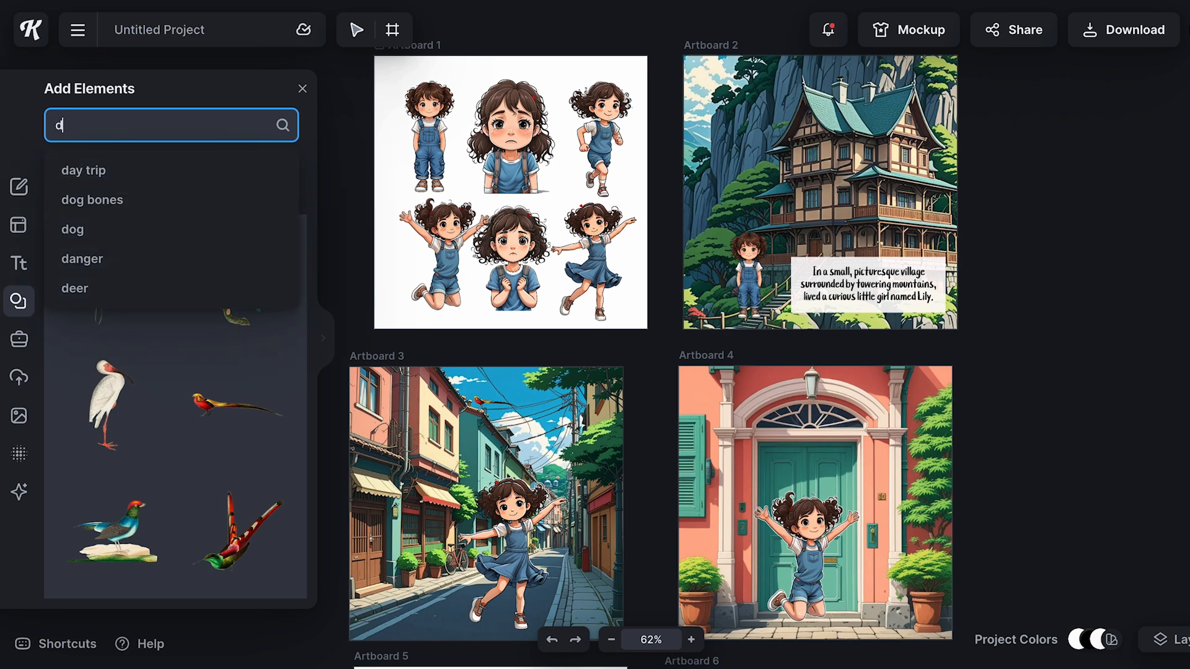
key("Return")
Add the sitting brown-and-white cartoon puppy and place it small beside the wooden doors on Artboard 3's street
left_click(322, 337)
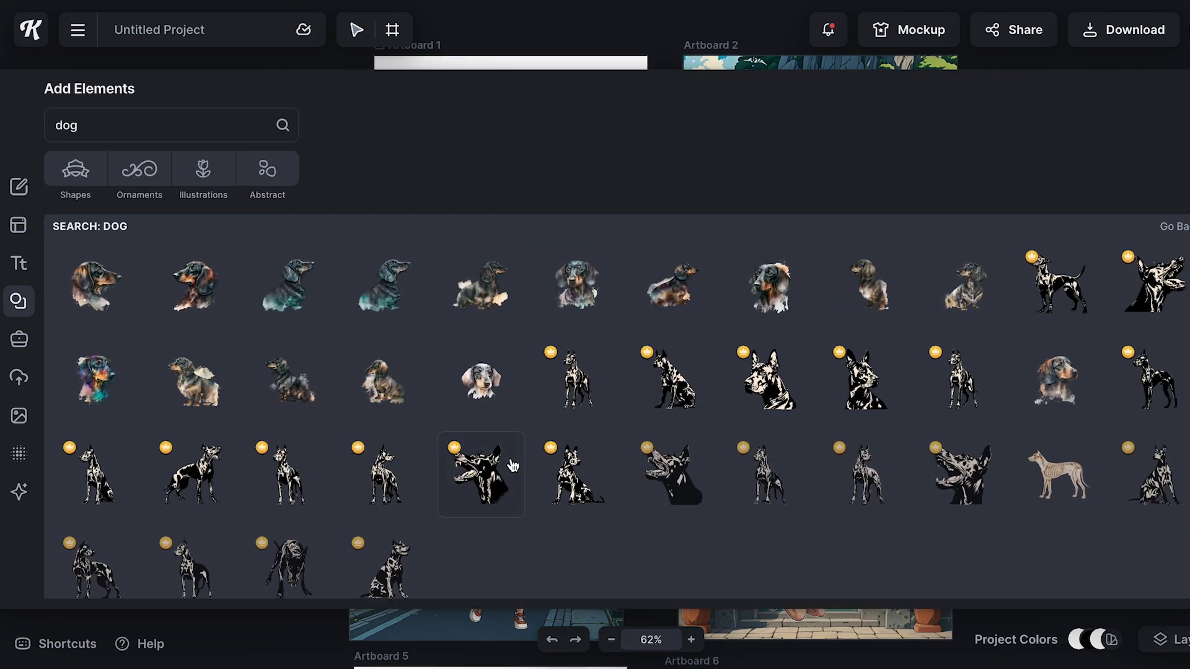
scroll(496, 461, "down", 5)
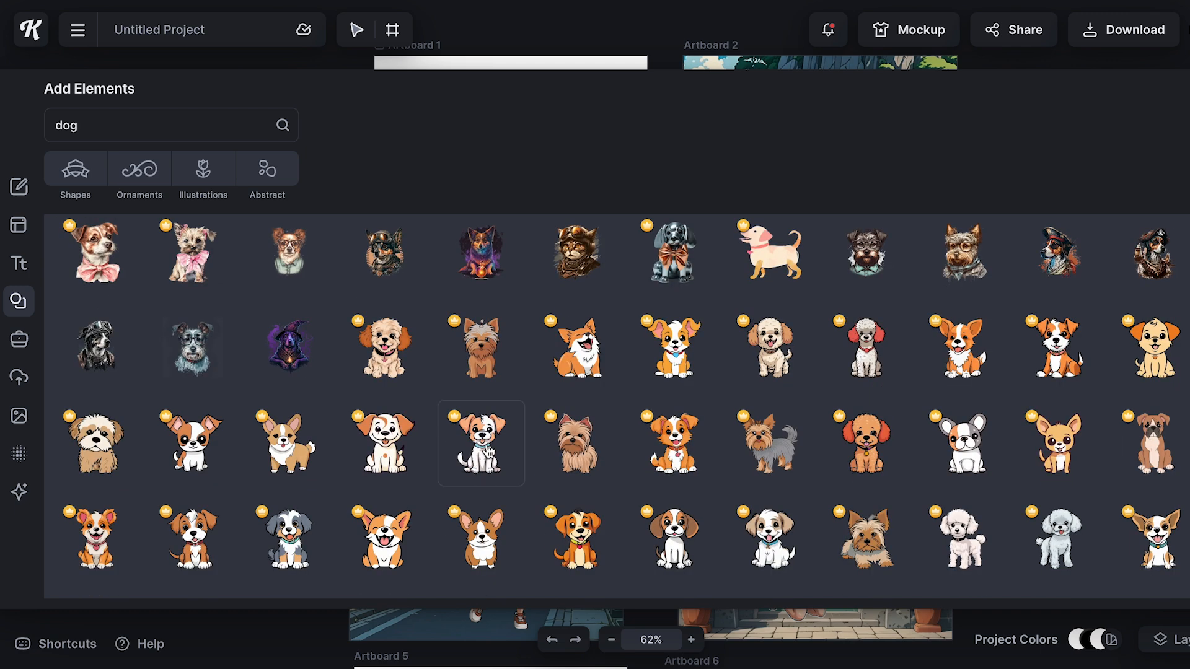
left_click(669, 545)
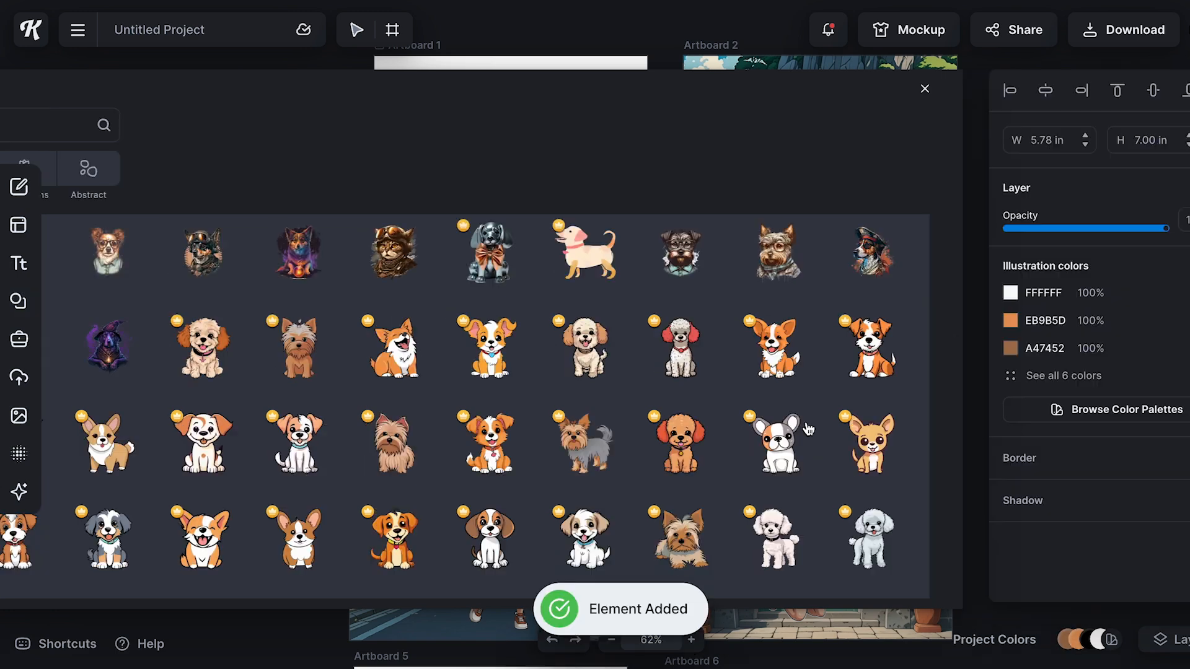
left_click_drag(528, 220, 370, 543)
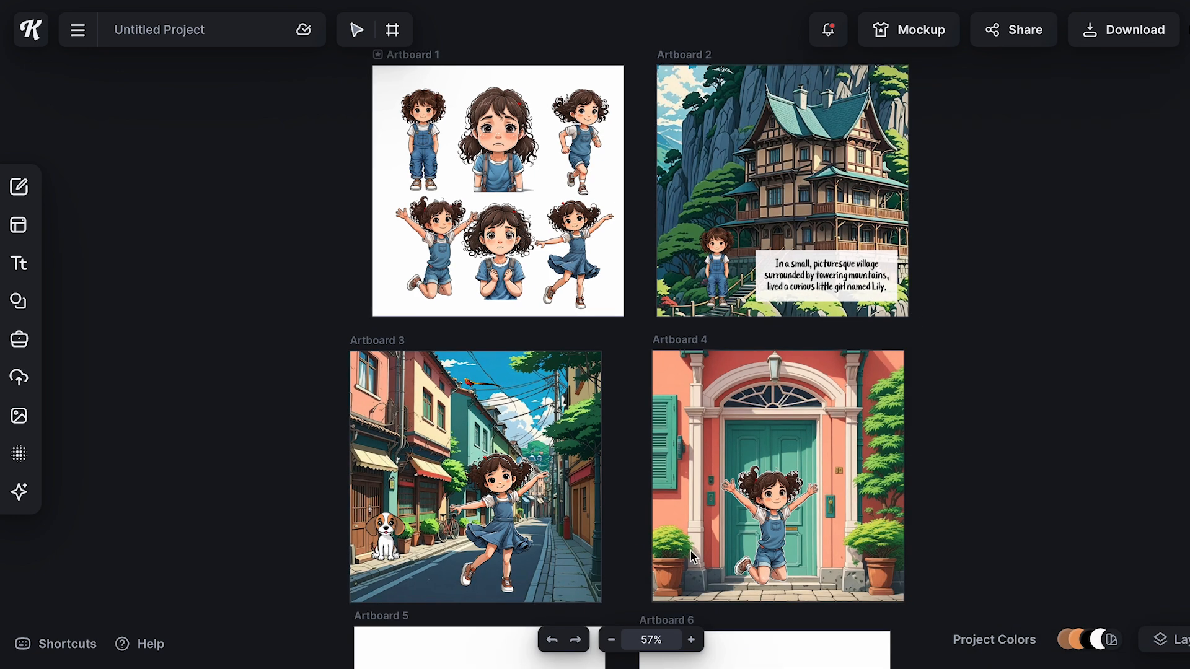